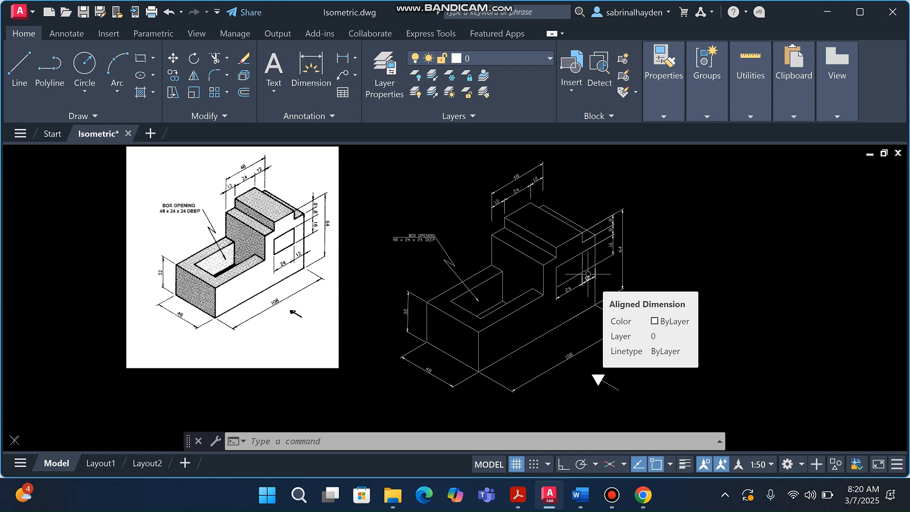
Select the 48 and 32 front dimensions, the BOX OPENING leader note and the 108 dimension
{"action": "scroll", "coordinate": [363, 306], "scroll_direction": "down", "scroll_amount": 2}
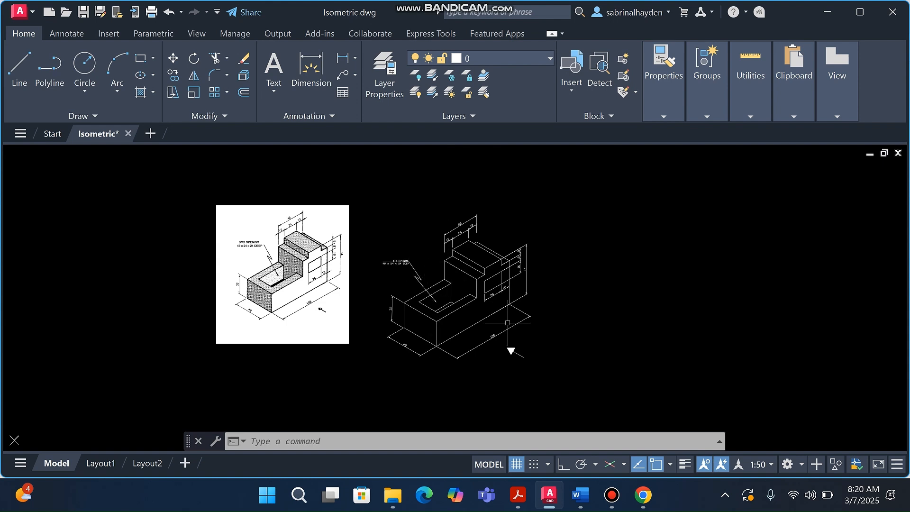
{"action": "scroll", "coordinate": [298, 261], "scroll_direction": "up", "scroll_amount": 4}
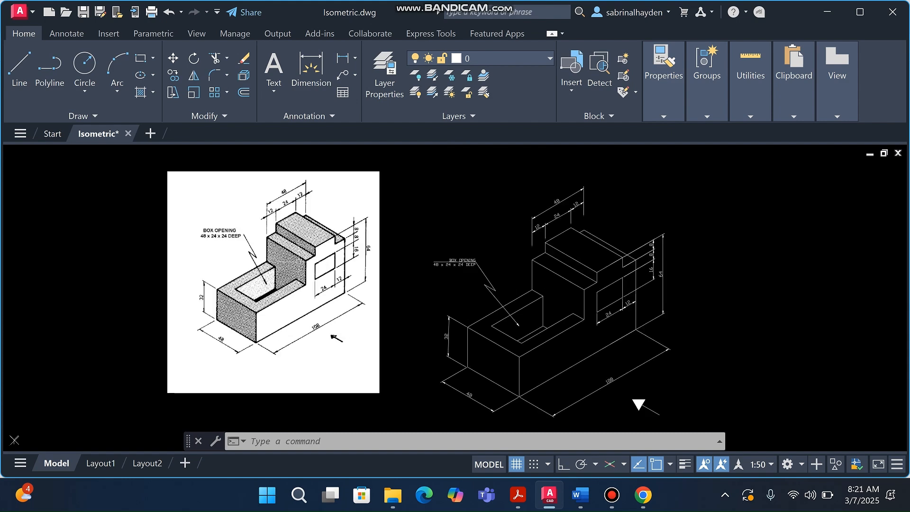
{"action": "scroll", "coordinate": [301, 291], "scroll_direction": "down", "scroll_amount": 6}
{"action": "scroll", "coordinate": [361, 314], "scroll_direction": "up", "scroll_amount": 4}
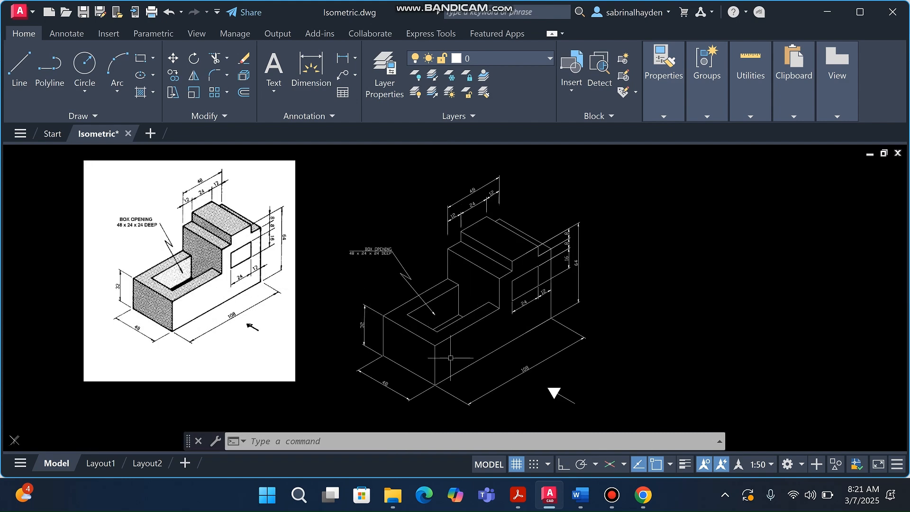
{"action": "scroll", "coordinate": [436, 395], "scroll_direction": "up", "scroll_amount": 1}
{"action": "left_click", "coordinate": [437, 395]}
{"action": "left_click", "coordinate": [308, 327]}
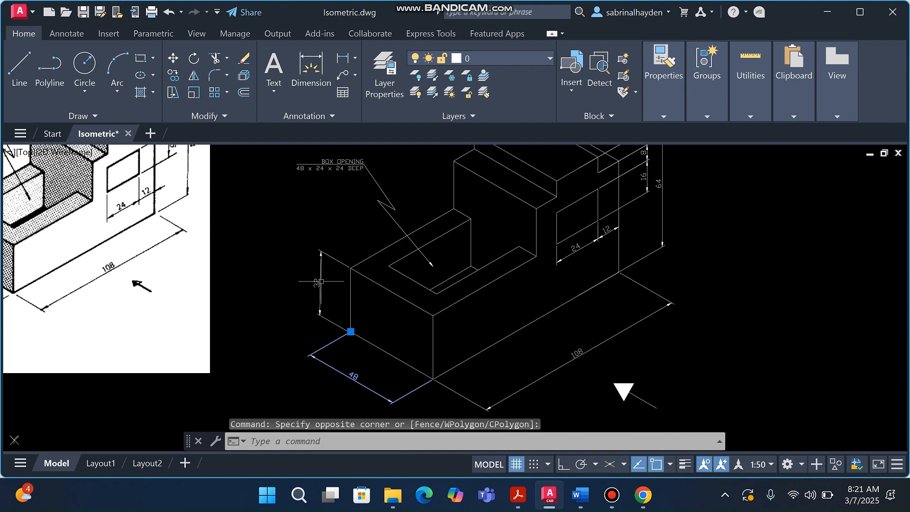
{"action": "left_click", "coordinate": [385, 165]}
{"action": "left_click", "coordinate": [369, 205]}
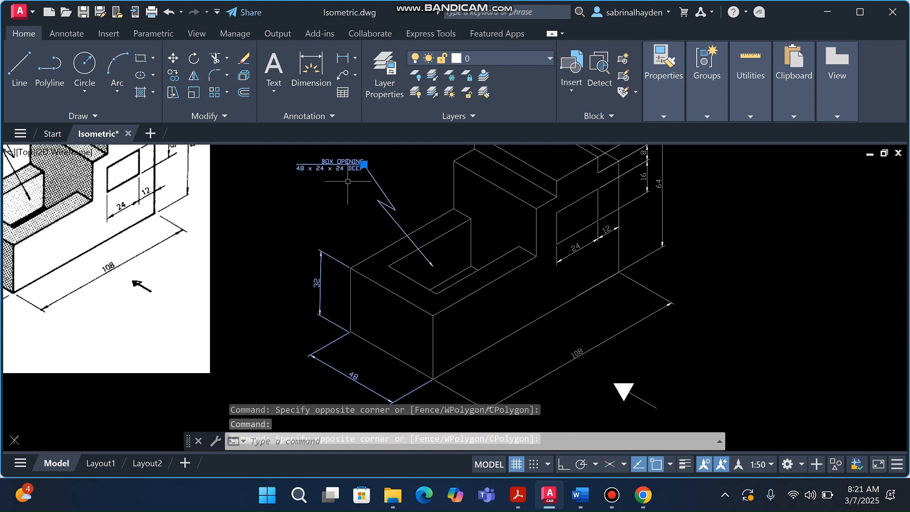
{"action": "left_click", "coordinate": [614, 362]}
{"action": "left_click", "coordinate": [593, 341]}
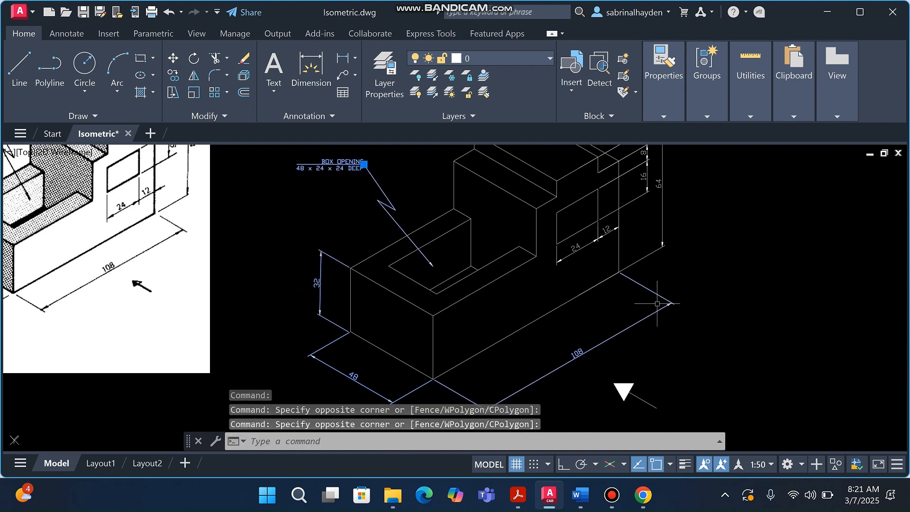
{"action": "scroll", "coordinate": [414, 366], "scroll_direction": "down", "scroll_amount": 2}
{"action": "scroll", "coordinate": [587, 273], "scroll_direction": "up", "scroll_amount": 4}
Add the 8, 8, 16, 64 and top 48, 24, 12 dimensions, then delete the whole selection
{"action": "left_click", "coordinate": [577, 335]}
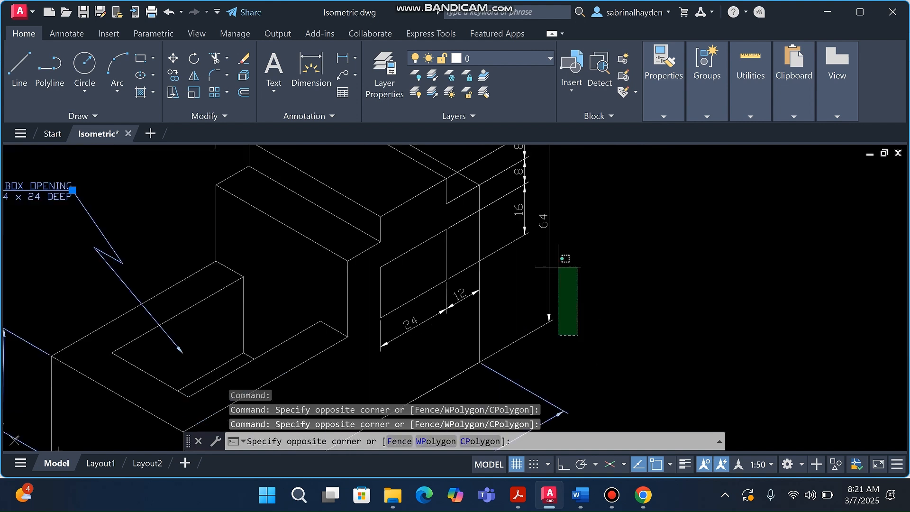
{"action": "left_click", "coordinate": [499, 169]}
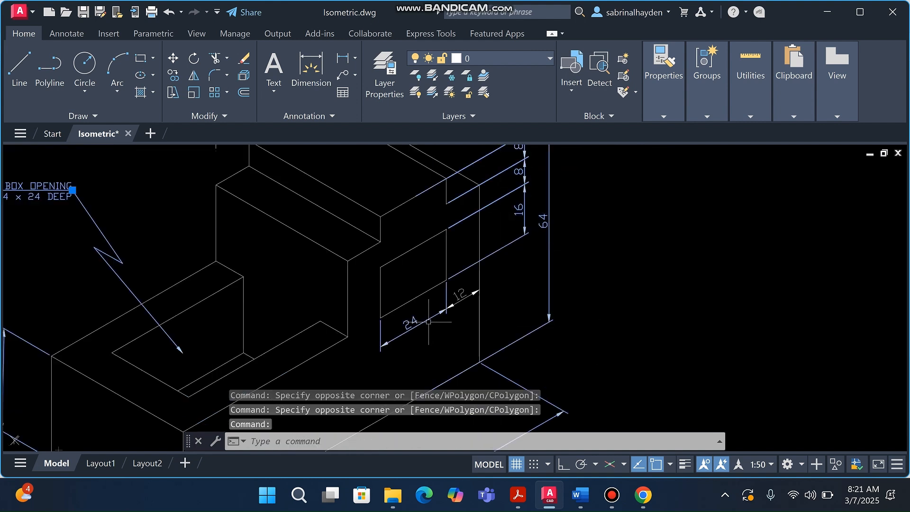
{"action": "key", "text": "Escape"}
{"action": "scroll", "coordinate": [464, 350], "scroll_direction": "down", "scroll_amount": 3}
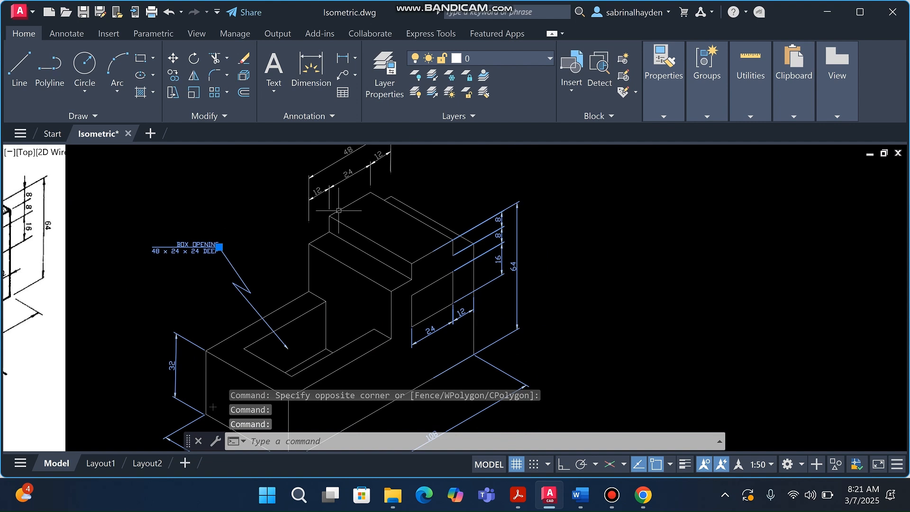
{"action": "scroll", "coordinate": [346, 216], "scroll_direction": "down", "scroll_amount": 2}
{"action": "left_click", "coordinate": [371, 182]}
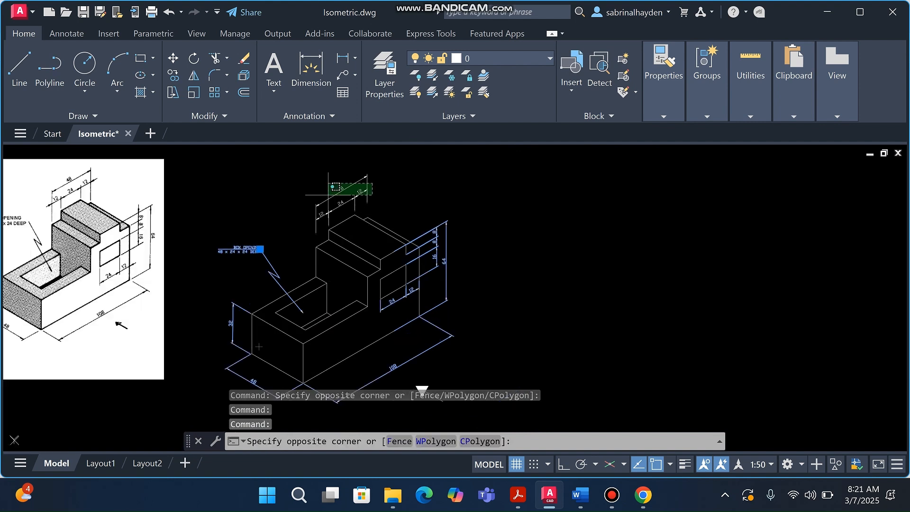
{"action": "left_click", "coordinate": [311, 206]}
{"action": "key", "text": "Delete"}
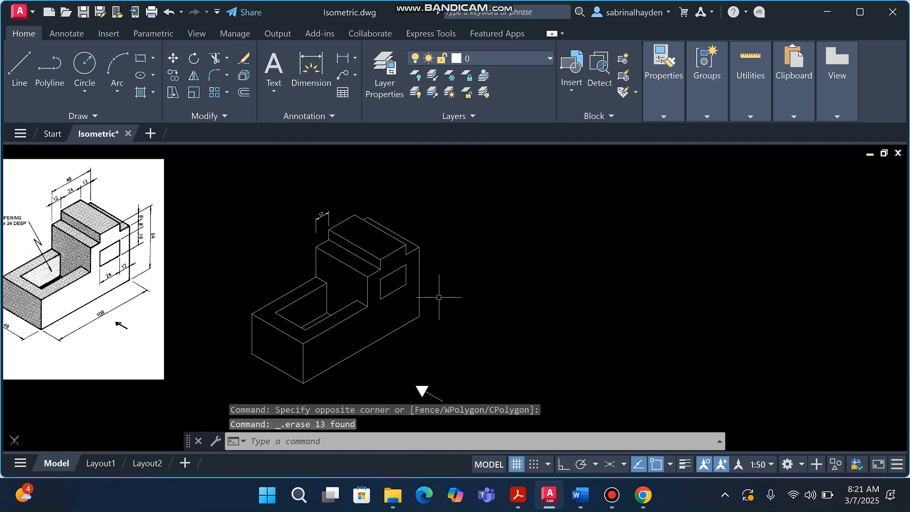
Delete the leftover small 12 dimension
{"action": "left_click", "coordinate": [316, 220]}
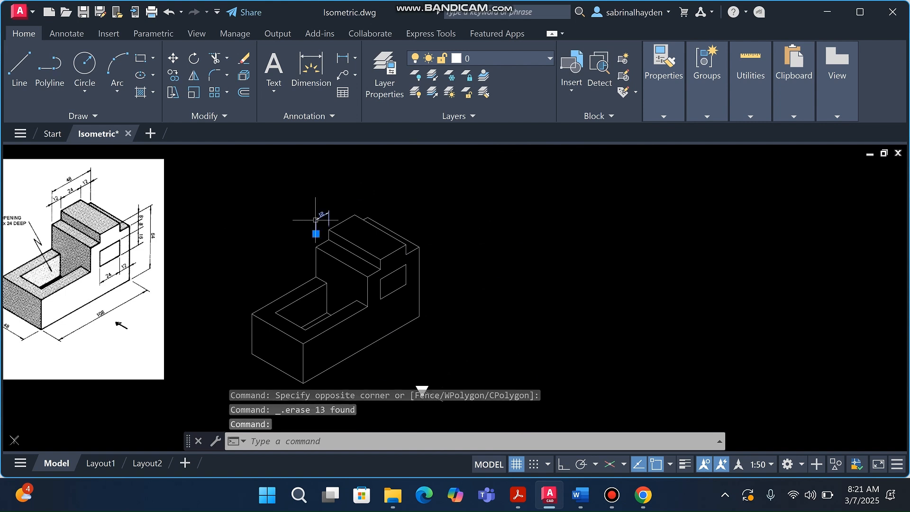
{"action": "key", "text": "Delete"}
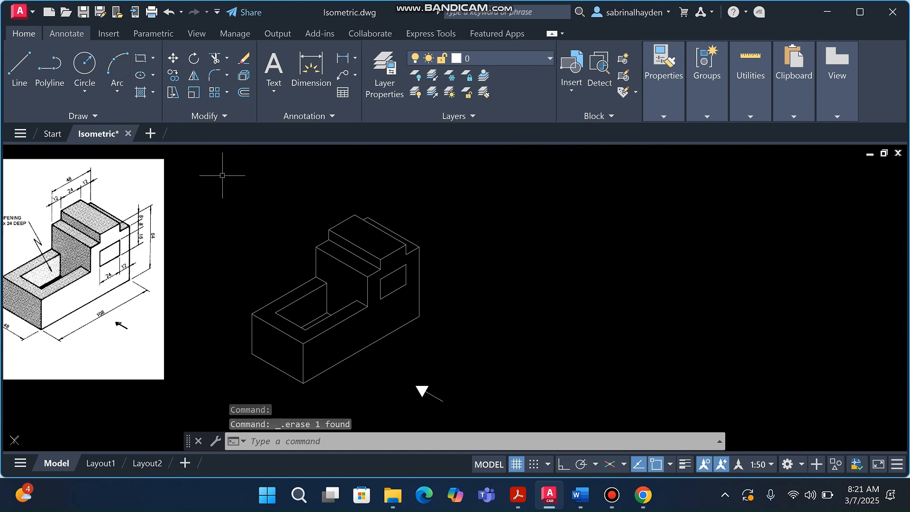
{"action": "left_click", "coordinate": [66, 34]}
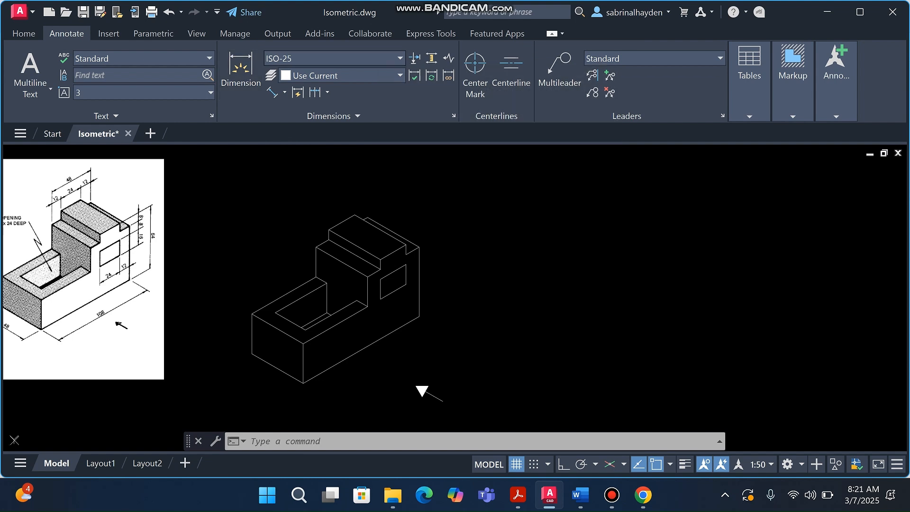
Open the Dimension Style Manager from the Annotate tab's dimension style list
{"action": "left_click", "coordinate": [399, 58]}
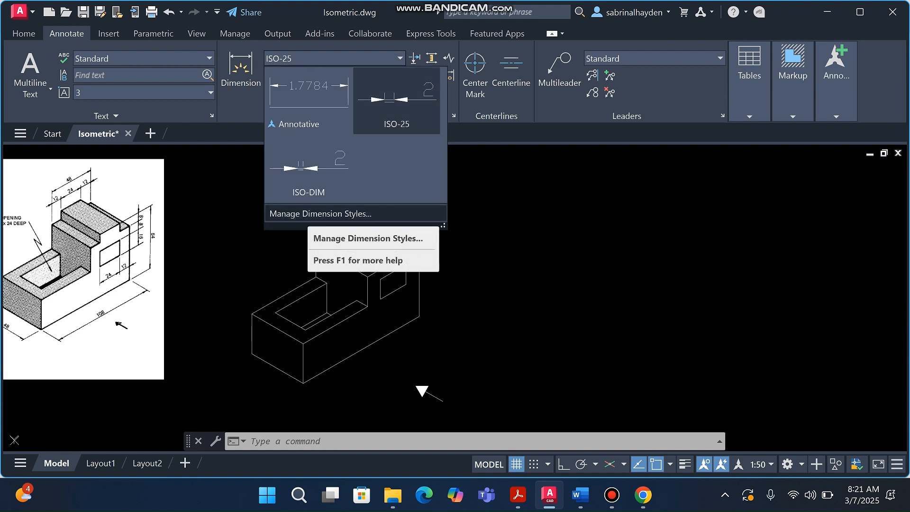
{"action": "left_click", "coordinate": [308, 214]}
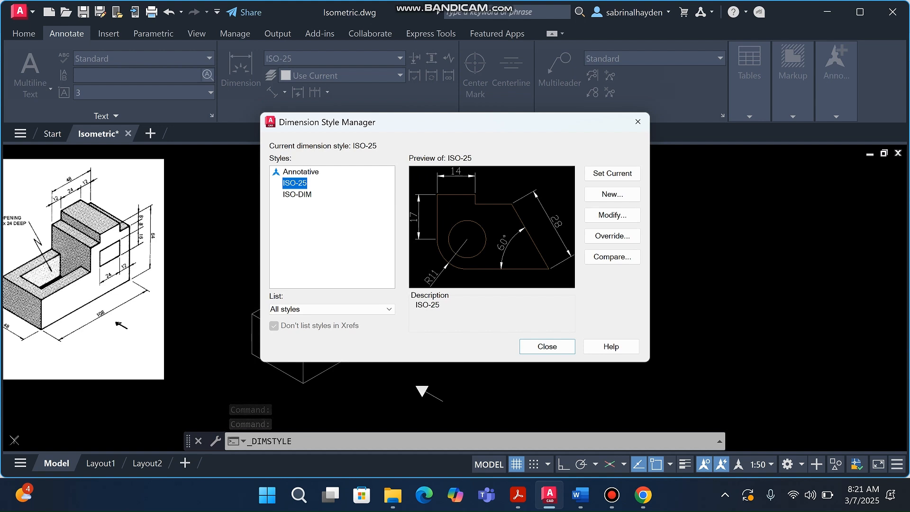
Modify ISO-25, review its Symbols and Arrows and Fit tabs, and expand the Text tab's Vertical placement list
{"action": "left_click", "coordinate": [612, 214]}
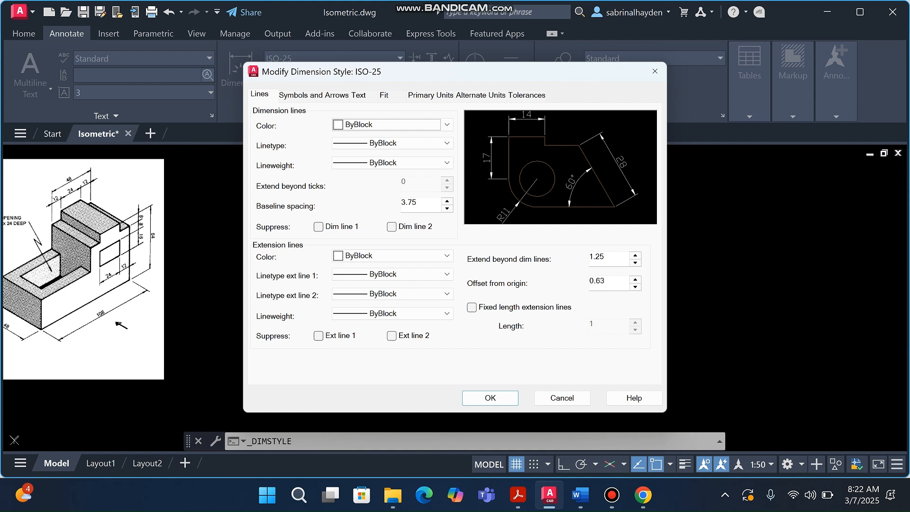
{"action": "left_click", "coordinate": [313, 95]}
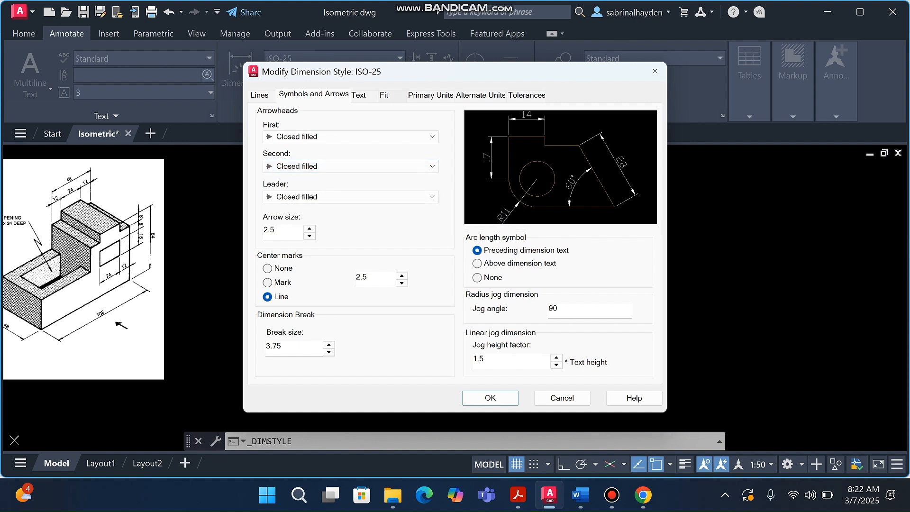
{"action": "left_click", "coordinate": [388, 95]}
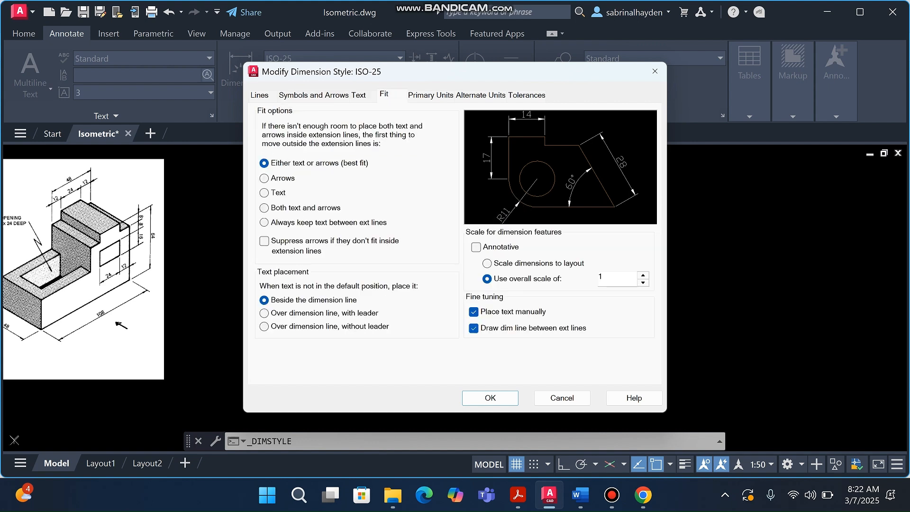
{"action": "left_click", "coordinate": [313, 95]}
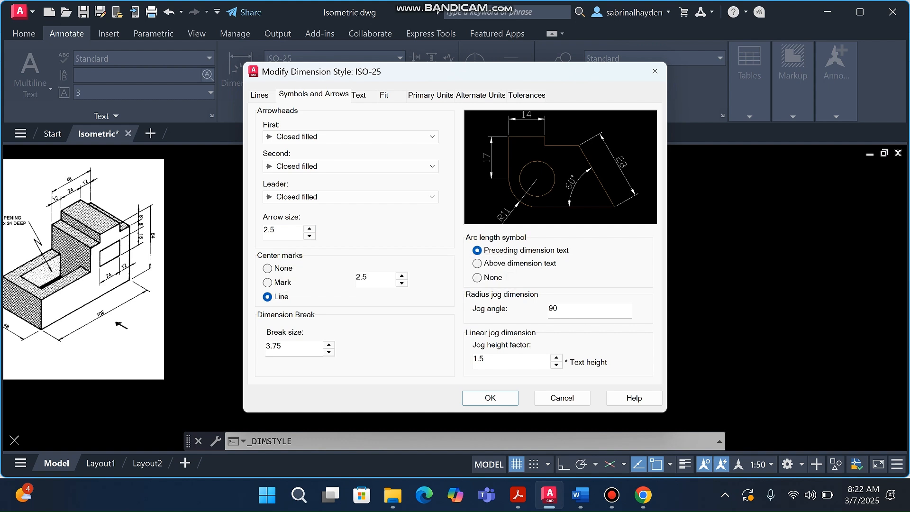
{"action": "left_click", "coordinate": [358, 95]}
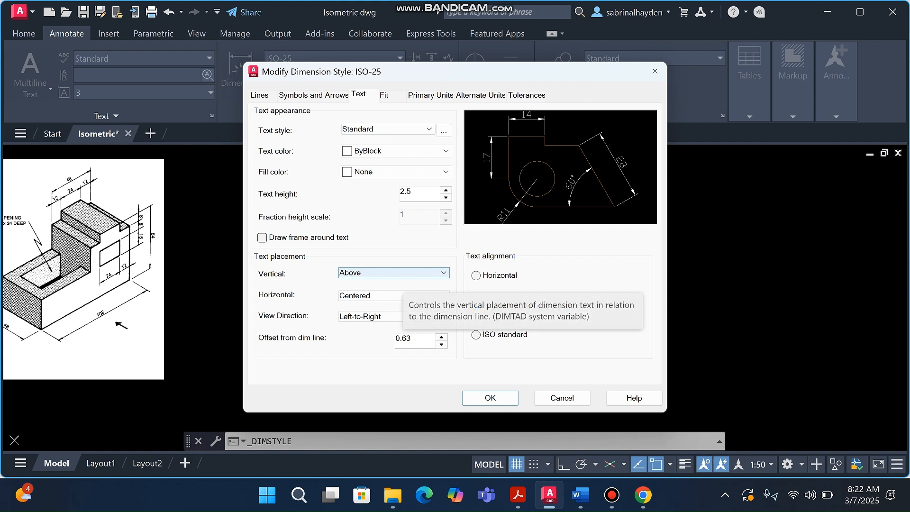
{"action": "left_click", "coordinate": [393, 272]}
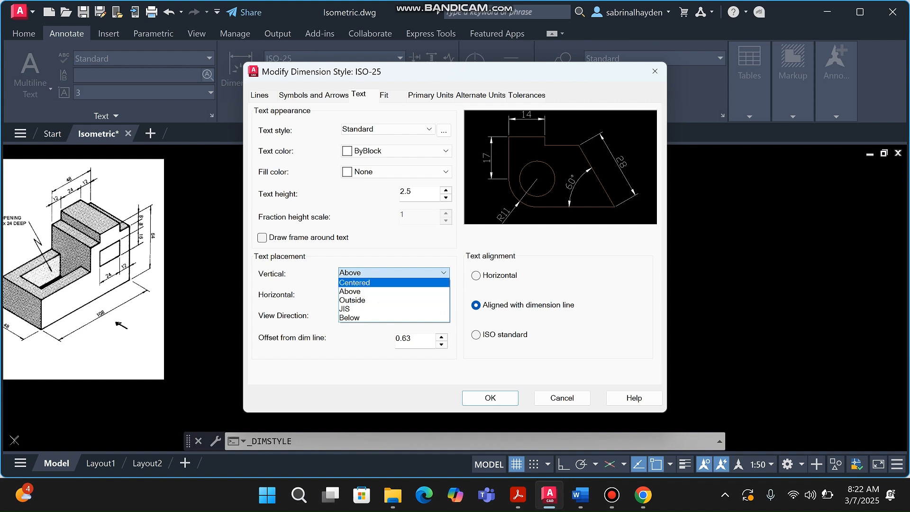
Try Centered vertical text for ISO-25, revert to Above, and view its Primary Units
{"action": "left_click", "coordinate": [374, 282]}
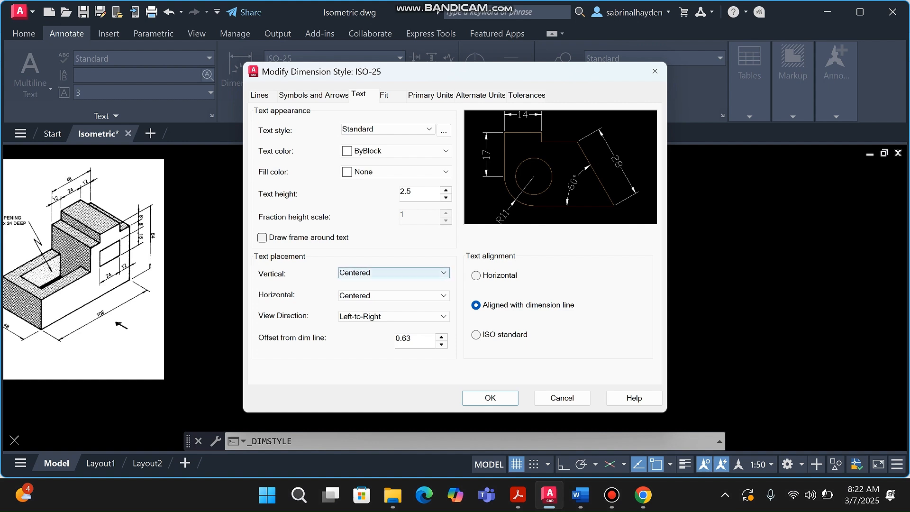
{"action": "left_click", "coordinate": [398, 272]}
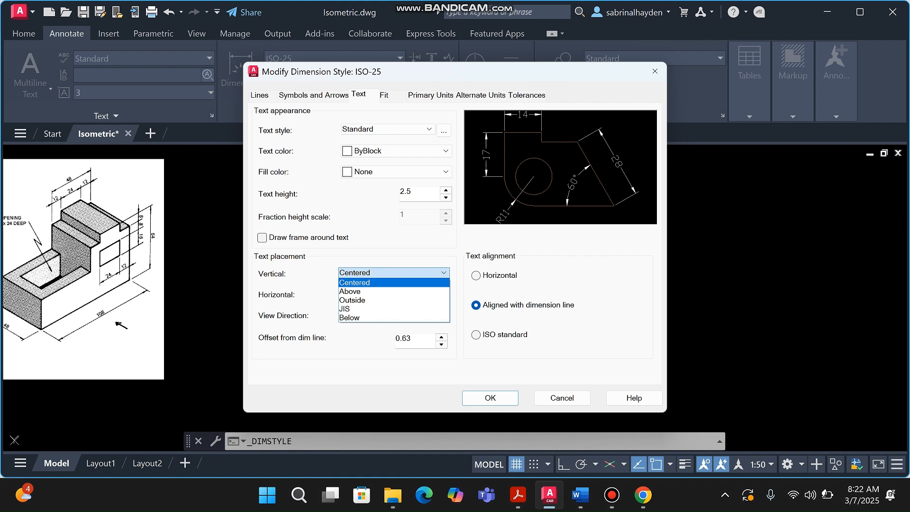
{"action": "left_click", "coordinate": [351, 291]}
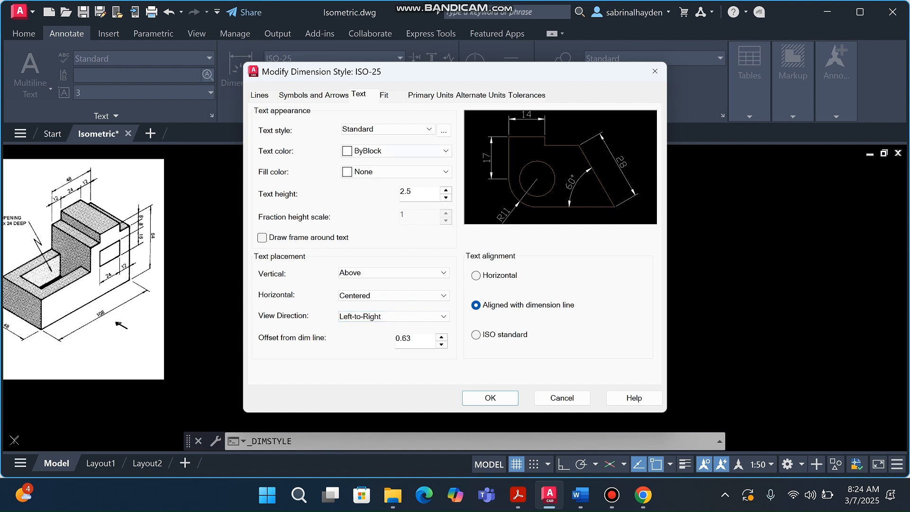
{"action": "left_click", "coordinate": [430, 94]}
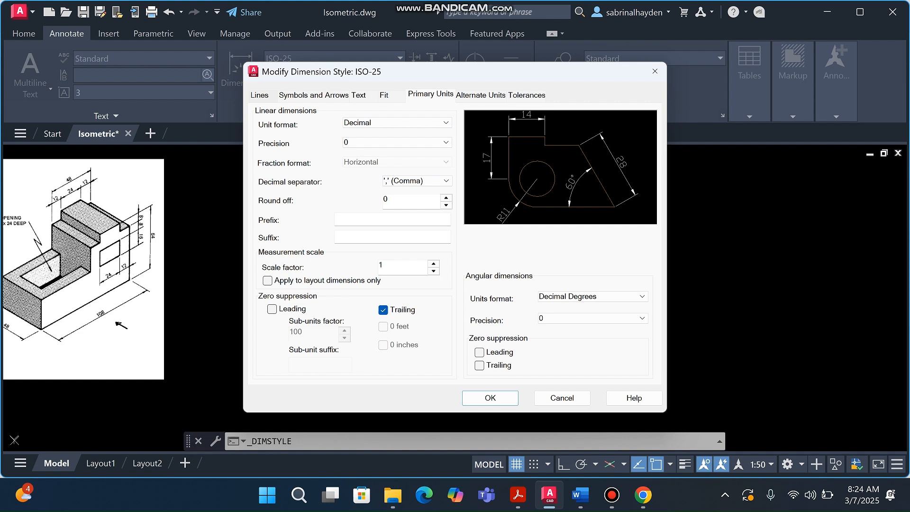
Accept the ISO-25 edits with OK and close the Dimension Style Manager
{"action": "left_click", "coordinate": [260, 95]}
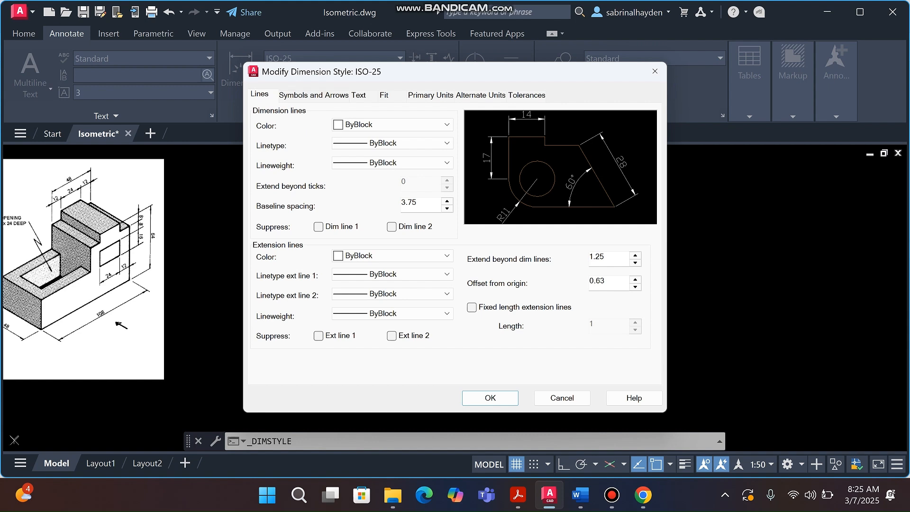
{"action": "key", "text": "Return"}
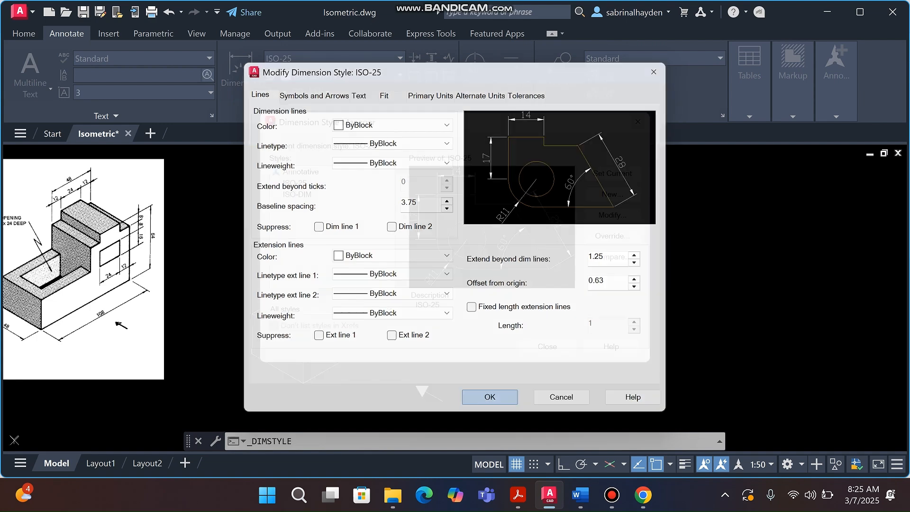
{"action": "left_click", "coordinate": [547, 347]}
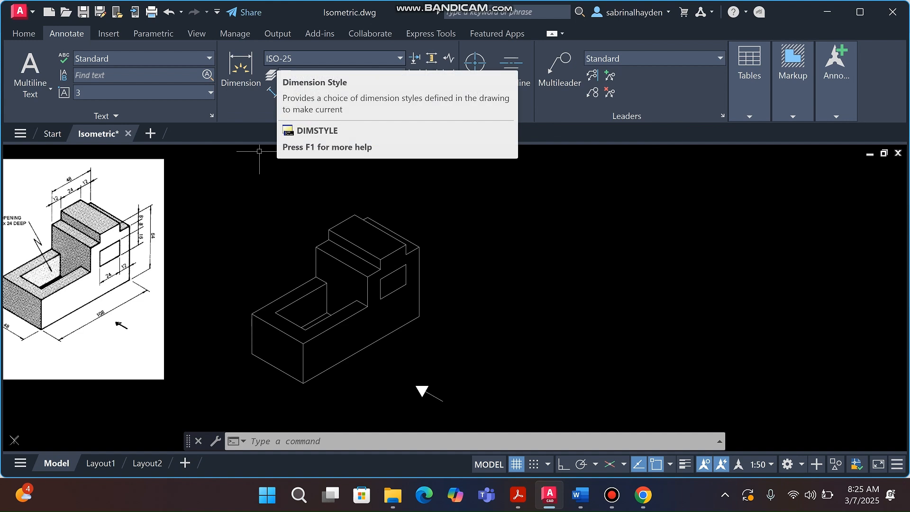
Reopen ISO-25 in the Dimension Style Manager, set Centered, Aligned-with-line text, and confirm
{"action": "left_click", "coordinate": [284, 59]}
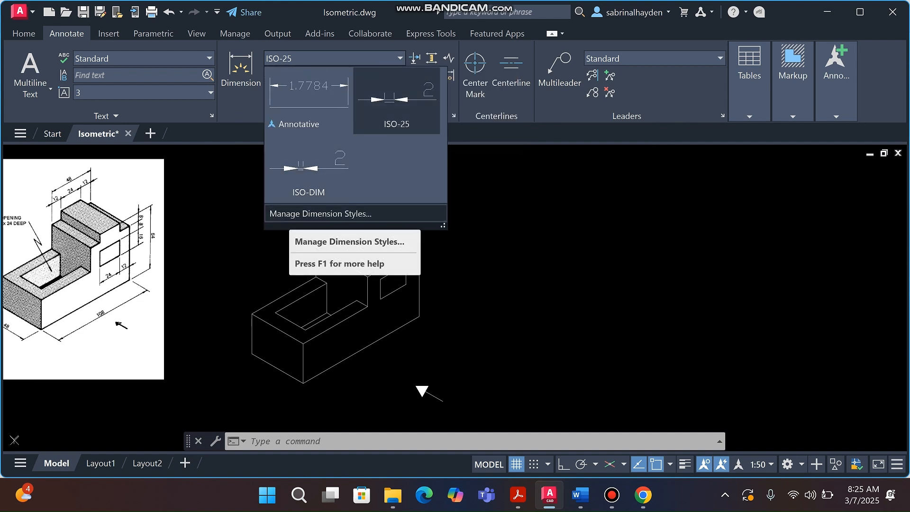
{"action": "left_click", "coordinate": [303, 214]}
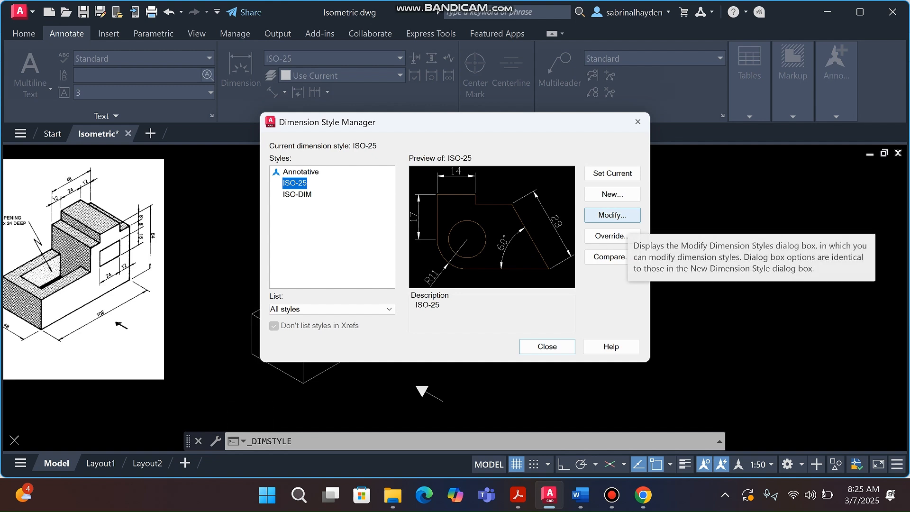
{"action": "left_click", "coordinate": [612, 215]}
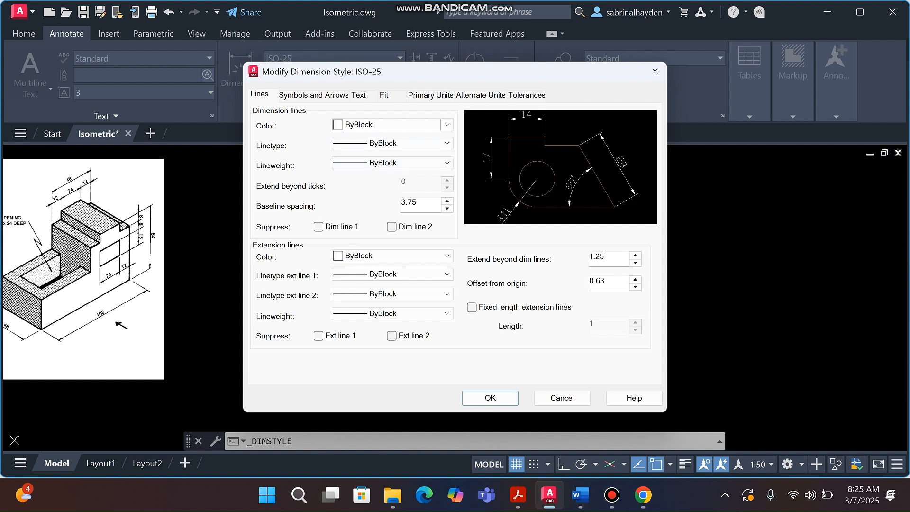
{"action": "left_click", "coordinate": [313, 95]}
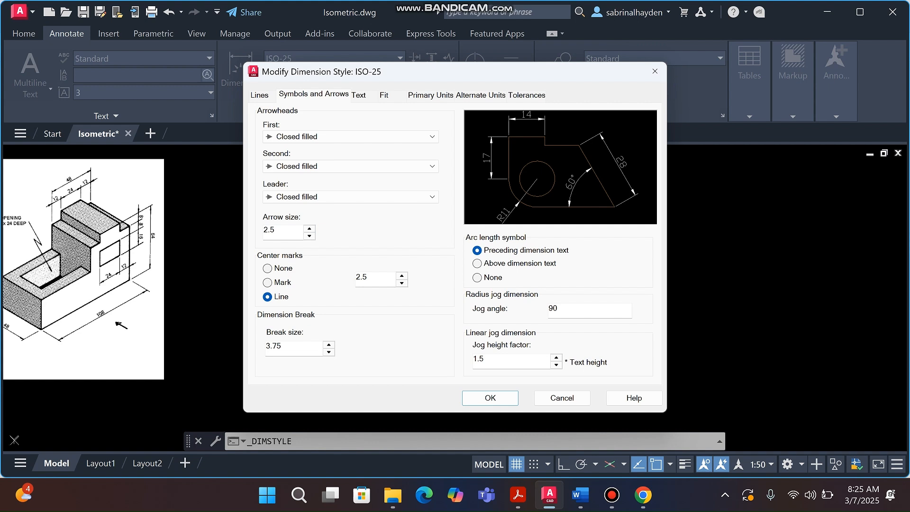
{"action": "left_click", "coordinate": [359, 96]}
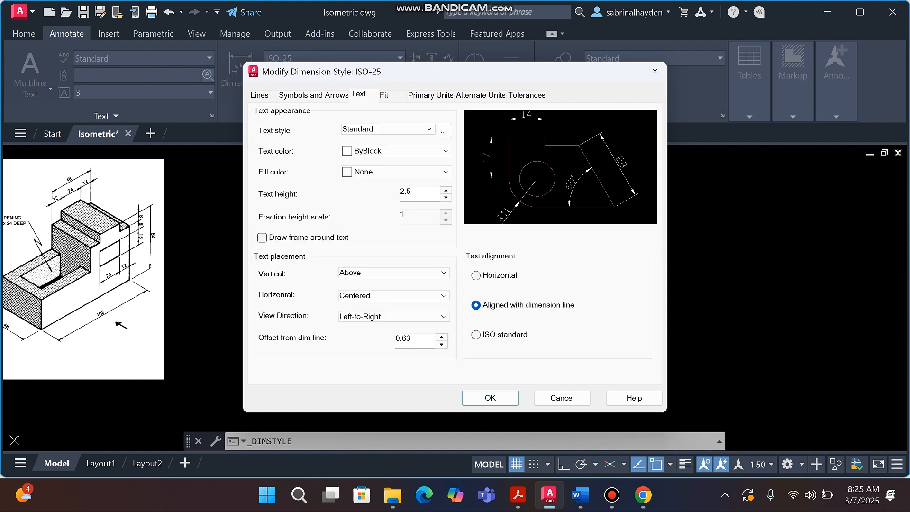
{"action": "left_click", "coordinate": [259, 95]}
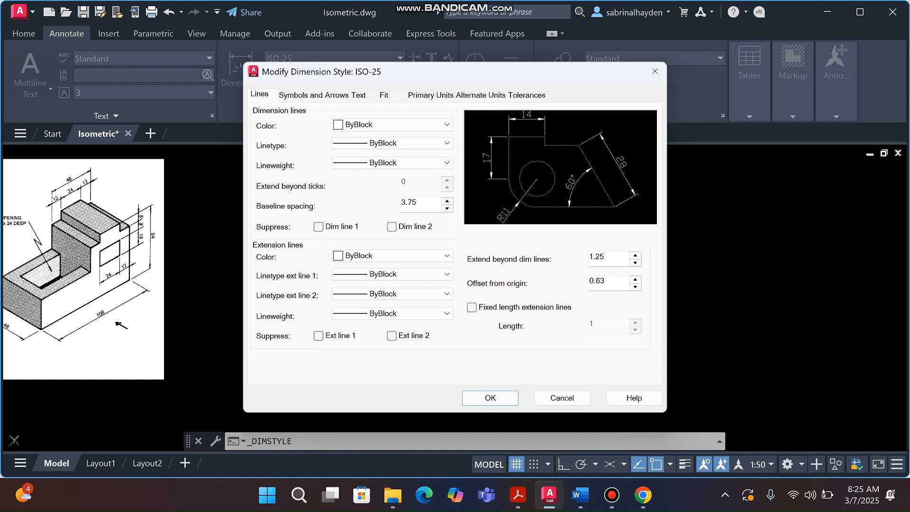
{"action": "left_click", "coordinate": [490, 398]}
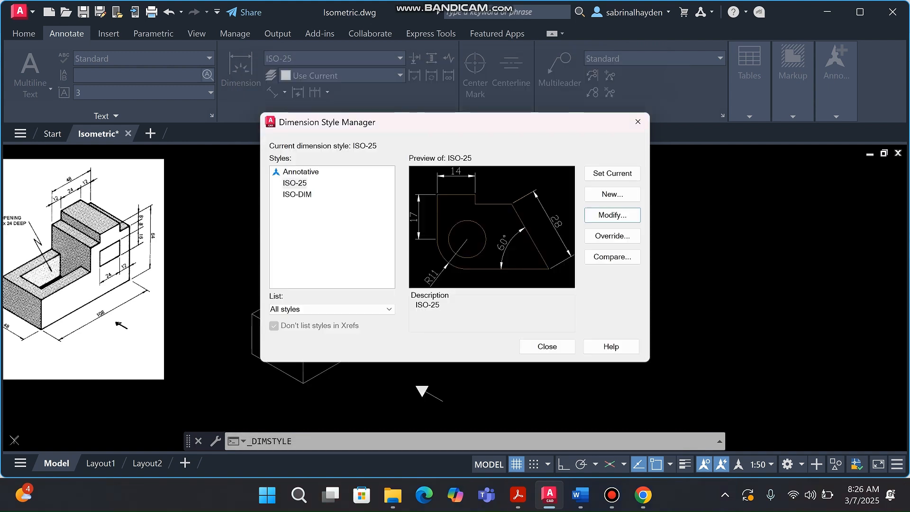
{"action": "left_click", "coordinate": [546, 346]}
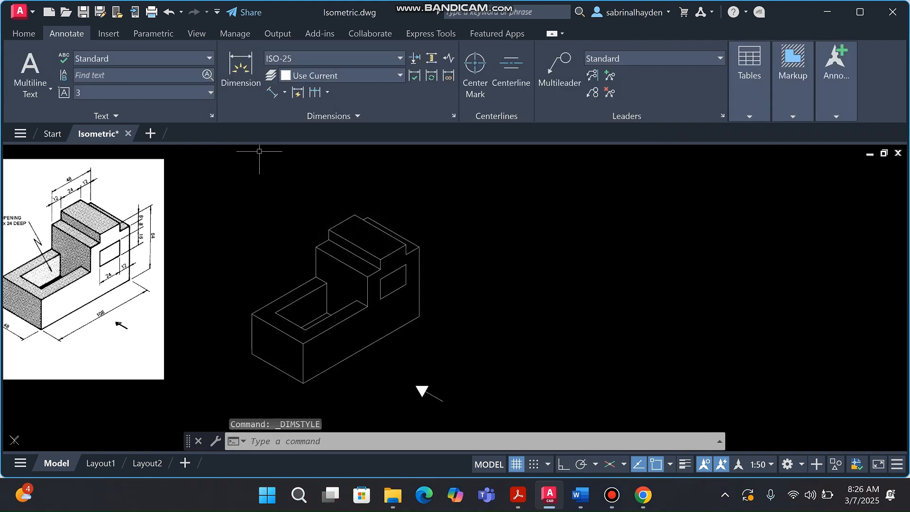
{"action": "scroll", "coordinate": [332, 307], "scroll_direction": "down", "scroll_amount": 4}
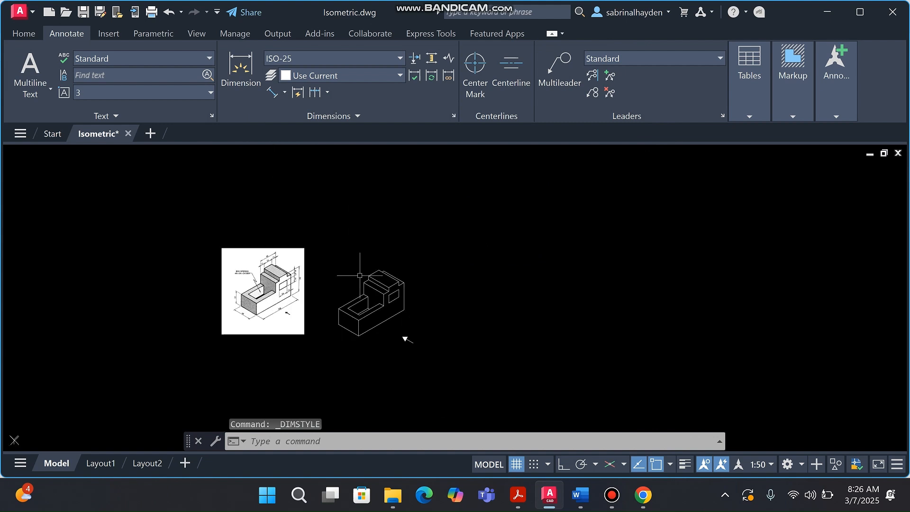
{"action": "scroll", "coordinate": [374, 306], "scroll_direction": "up", "scroll_amount": 1}
{"action": "scroll", "coordinate": [374, 305], "scroll_direction": "up", "scroll_amount": 3}
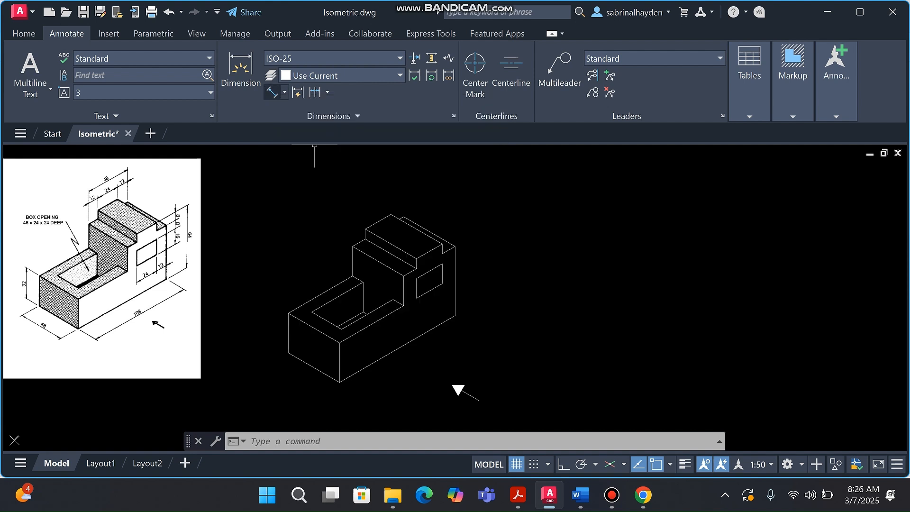
Add an aligned 48 dimension between the block's two lower-left corners, placed outside the edge
{"action": "left_click", "coordinate": [285, 92]}
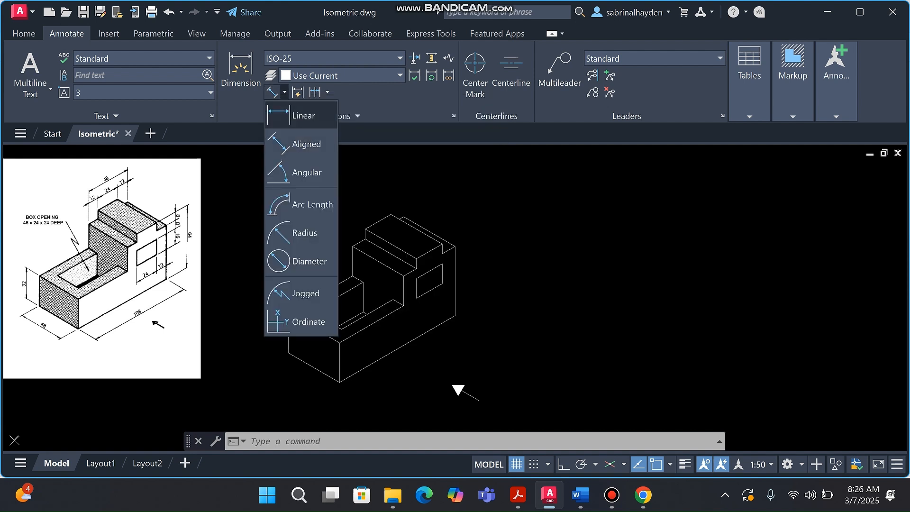
{"action": "left_click", "coordinate": [303, 115]}
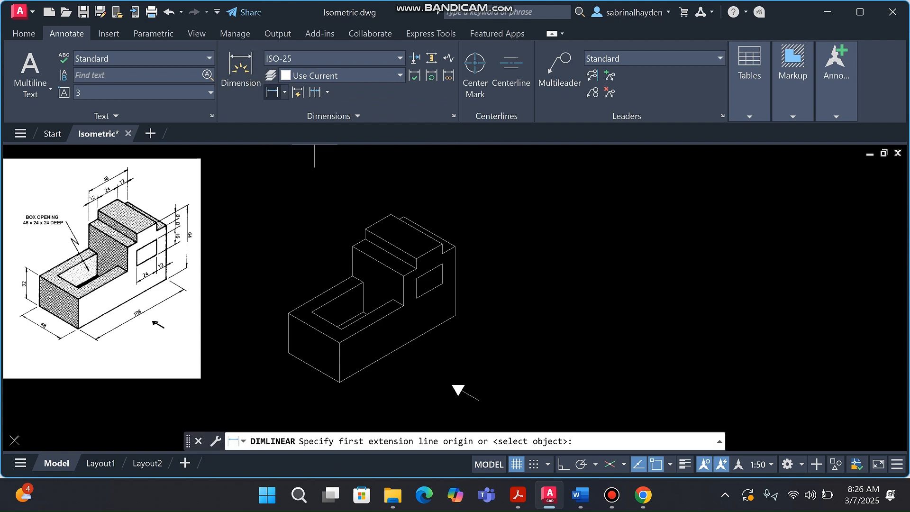
{"action": "left_click", "coordinate": [284, 92]}
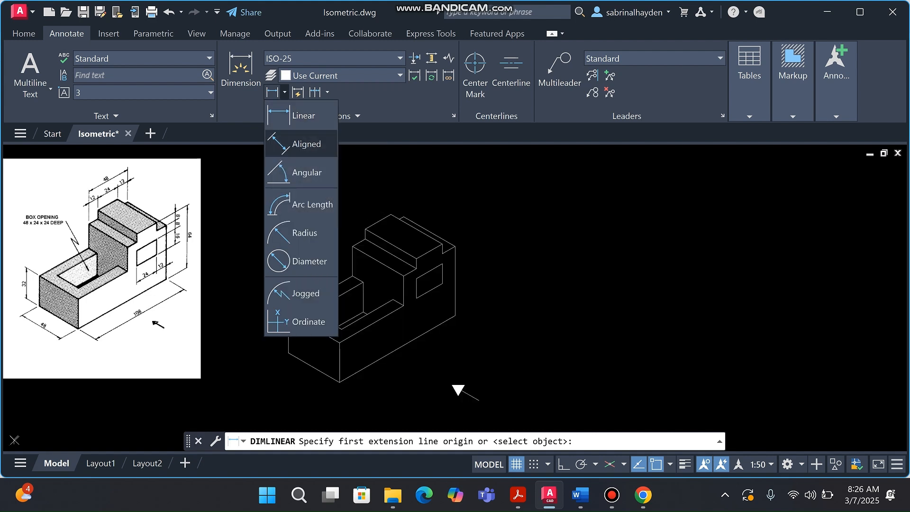
{"action": "left_click", "coordinate": [303, 144]}
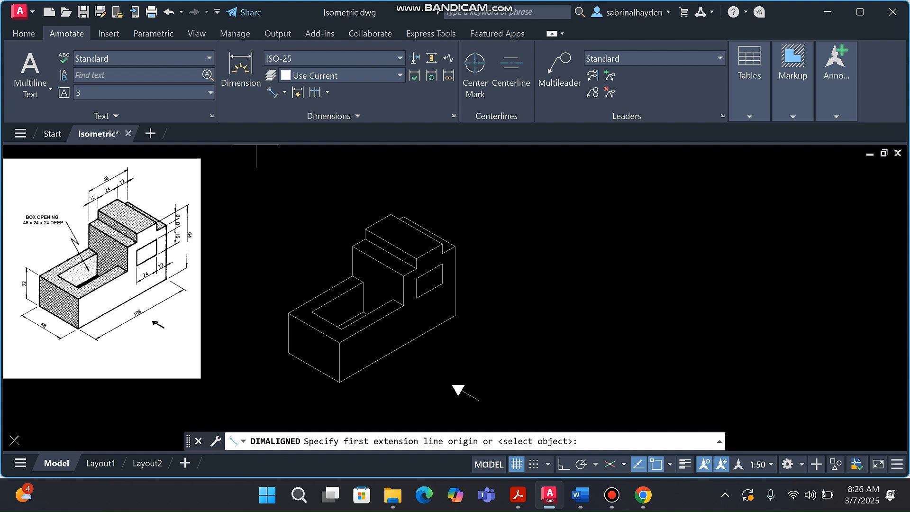
{"action": "left_click", "coordinate": [288, 353]}
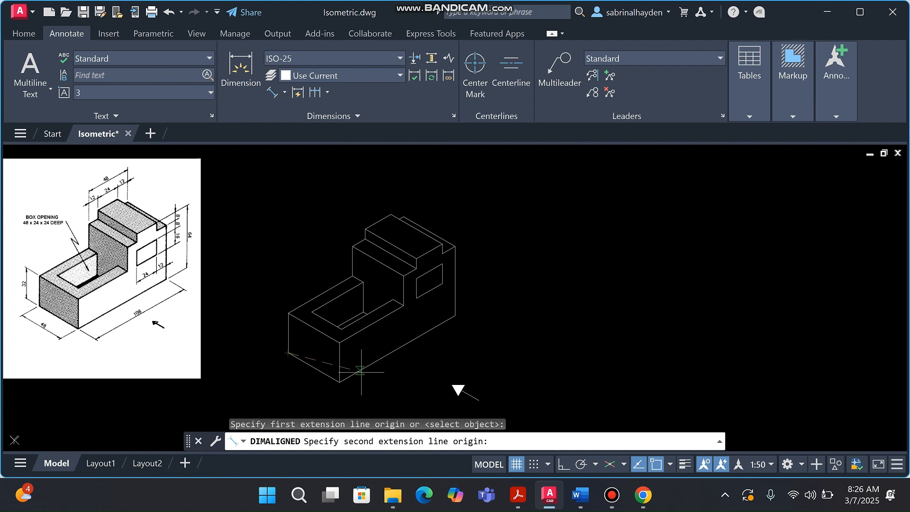
{"action": "left_click", "coordinate": [340, 382]}
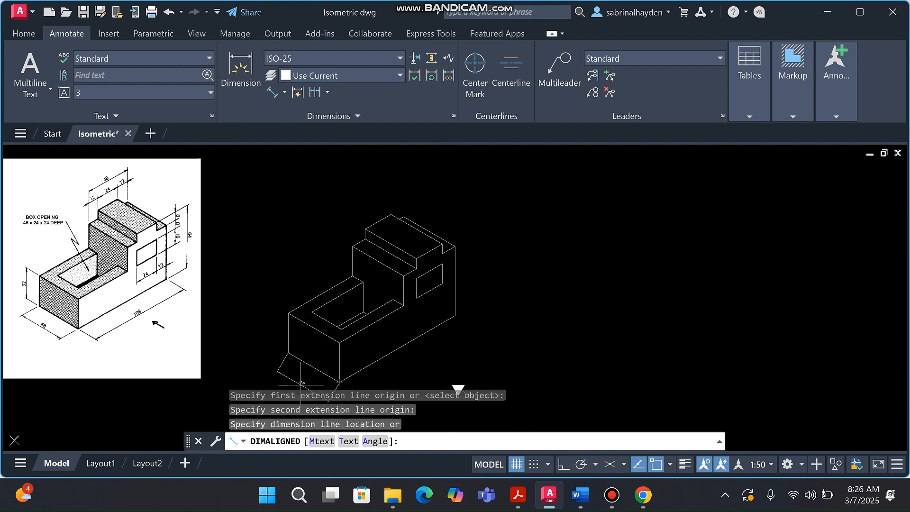
{"action": "scroll", "coordinate": [307, 359], "scroll_direction": "down", "scroll_amount": 2}
{"action": "scroll", "coordinate": [306, 359], "scroll_direction": "up", "scroll_amount": 2}
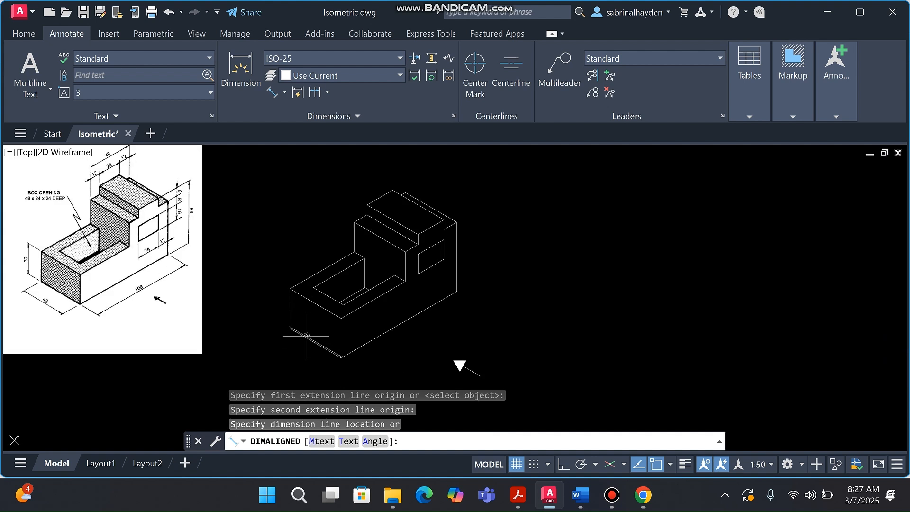
{"action": "scroll", "coordinate": [305, 330], "scroll_direction": "down", "scroll_amount": 2}
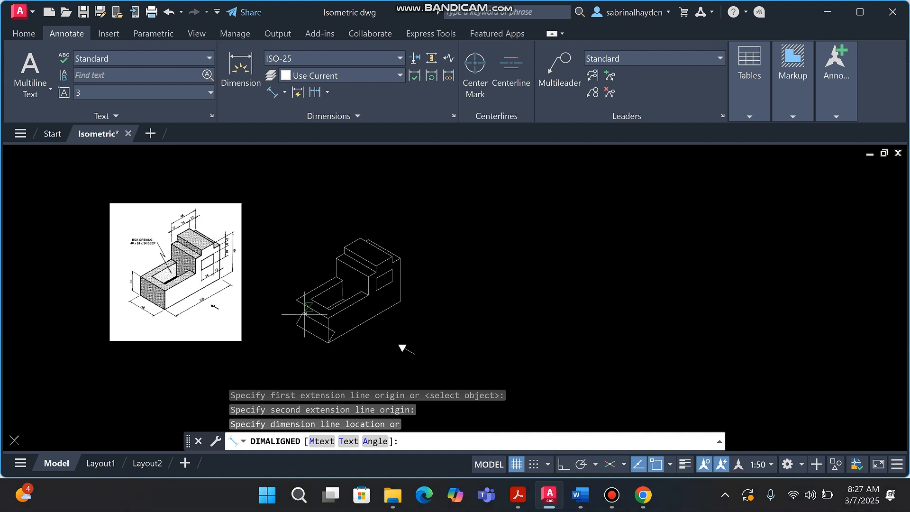
{"action": "scroll", "coordinate": [305, 312], "scroll_direction": "up", "scroll_amount": 4}
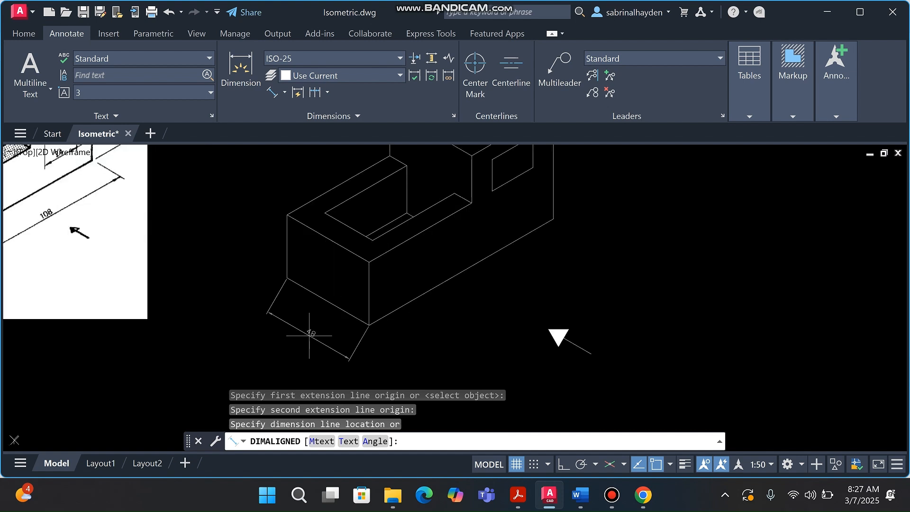
{"action": "left_click", "coordinate": [309, 336]}
{"action": "scroll", "coordinate": [284, 339], "scroll_direction": "down", "scroll_amount": 4}
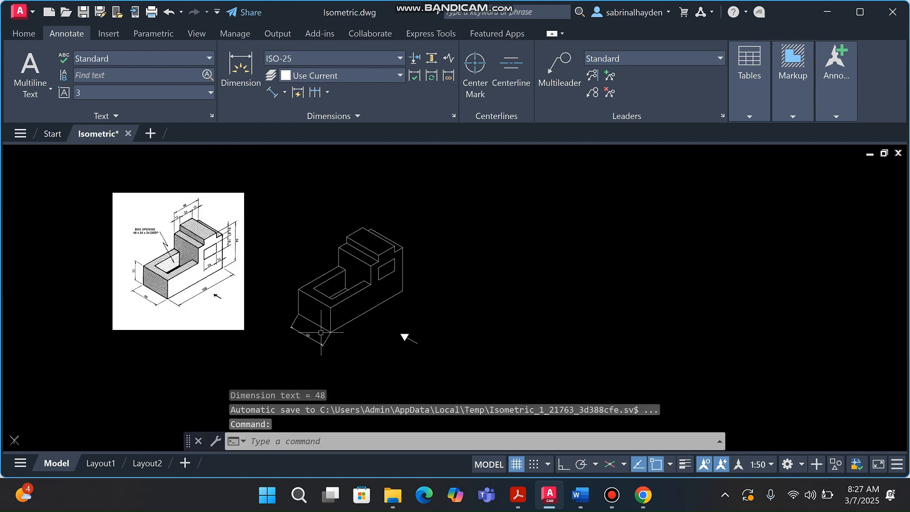
{"action": "scroll", "coordinate": [132, 293], "scroll_direction": "up", "scroll_amount": 2}
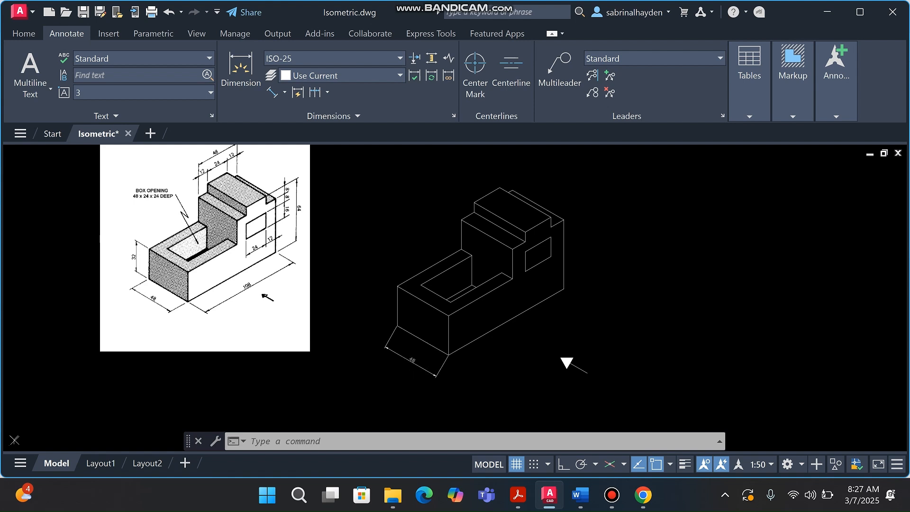
Oblique the 48 dimension's extension lines to 90° with DIMEDIT
{"action": "left_click", "coordinate": [416, 365]}
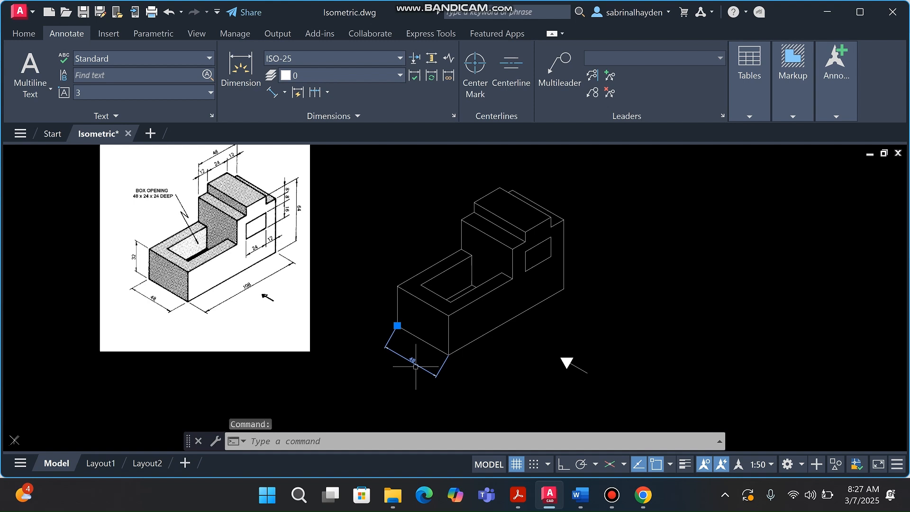
{"action": "scroll", "coordinate": [134, 279], "scroll_direction": "up", "scroll_amount": 2}
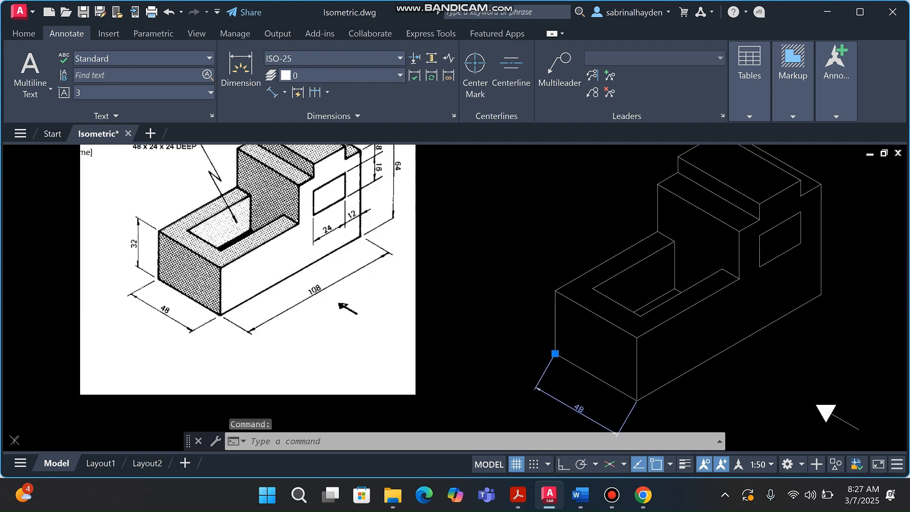
{"action": "scroll", "coordinate": [311, 301], "scroll_direction": "down", "scroll_amount": 6}
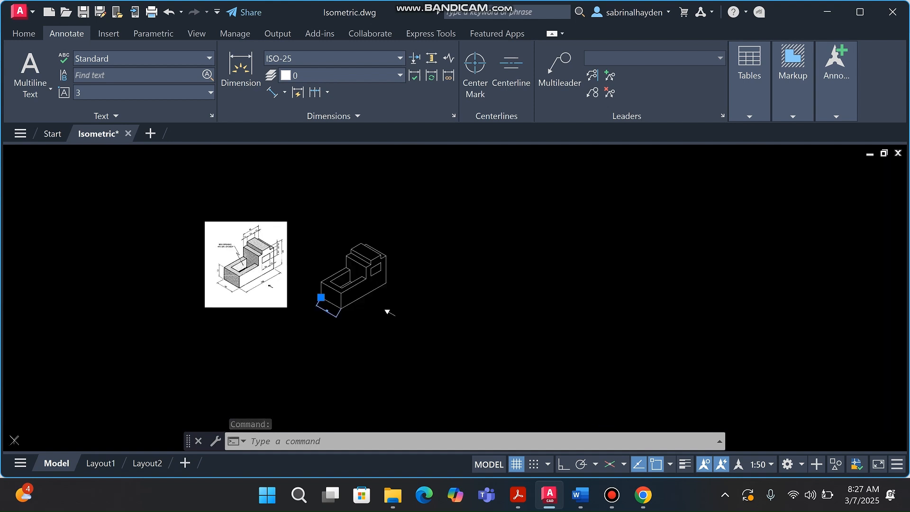
{"action": "scroll", "coordinate": [312, 301], "scroll_direction": "up", "scroll_amount": 2}
{"action": "type", "text": "dimedi"}
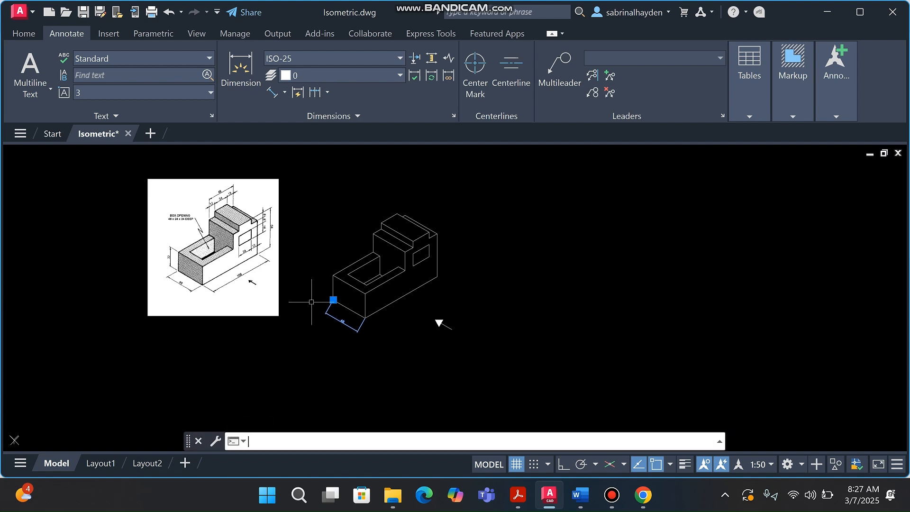
{"action": "type", "text": "t"}
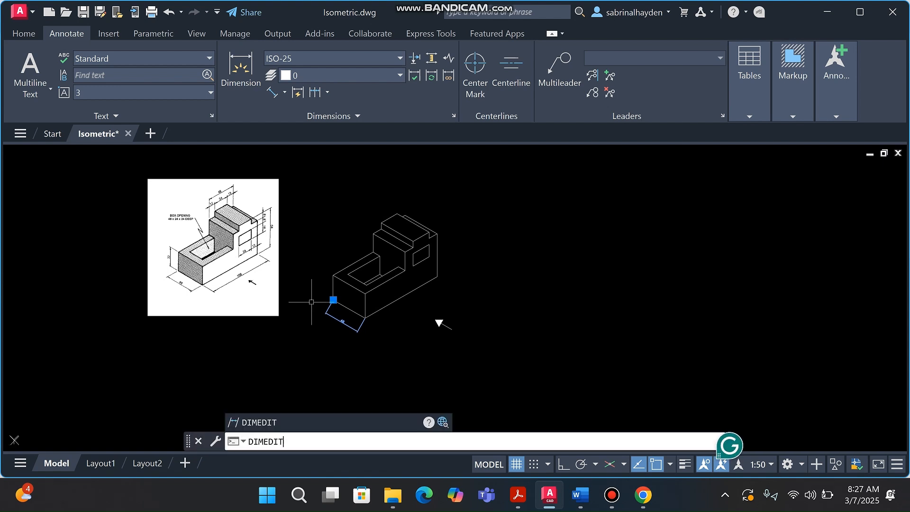
{"action": "key", "text": "Return"}
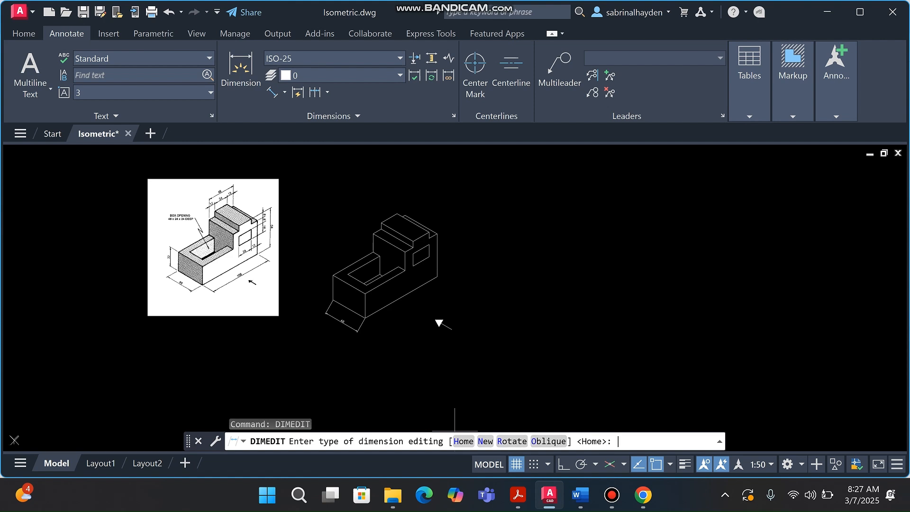
{"action": "left_click", "coordinate": [549, 441]}
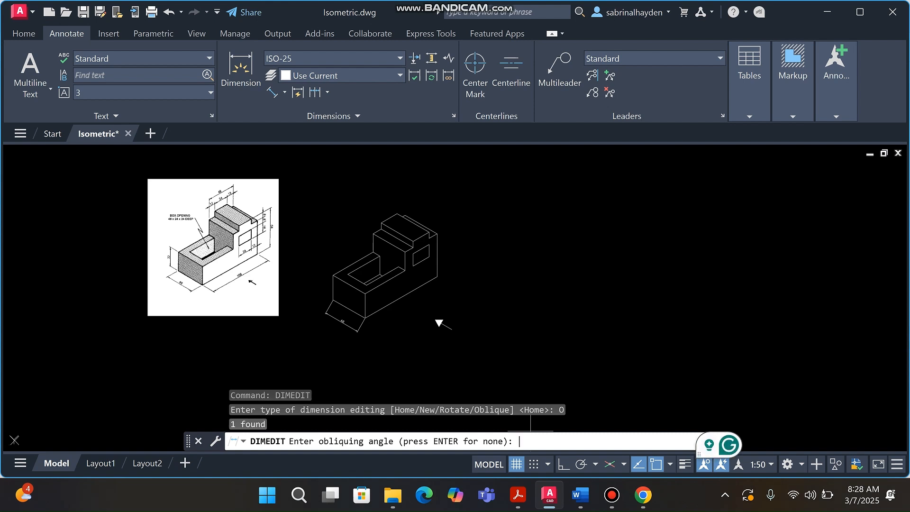
{"action": "type", "text": "90"}
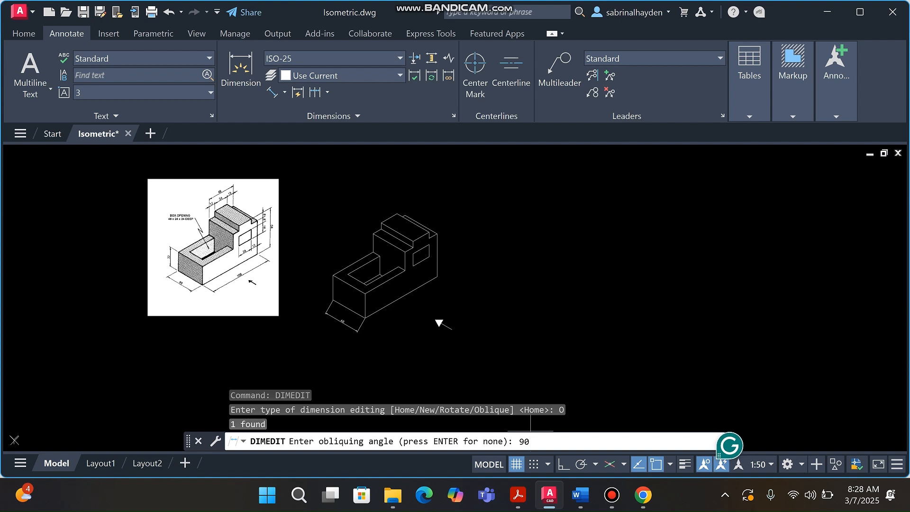
{"action": "key", "text": "Return"}
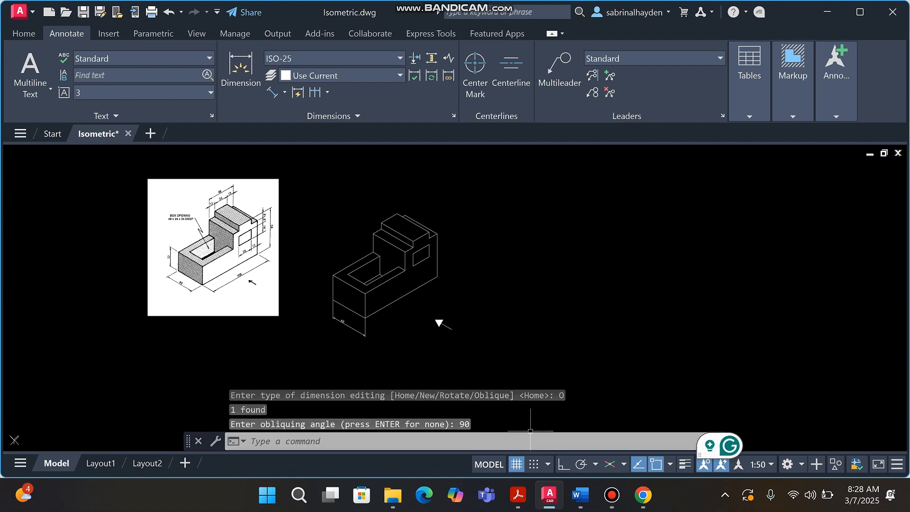
{"action": "scroll", "coordinate": [349, 331], "scroll_direction": "up", "scroll_amount": 8}
{"action": "scroll", "coordinate": [375, 317], "scroll_direction": "down", "scroll_amount": 4}
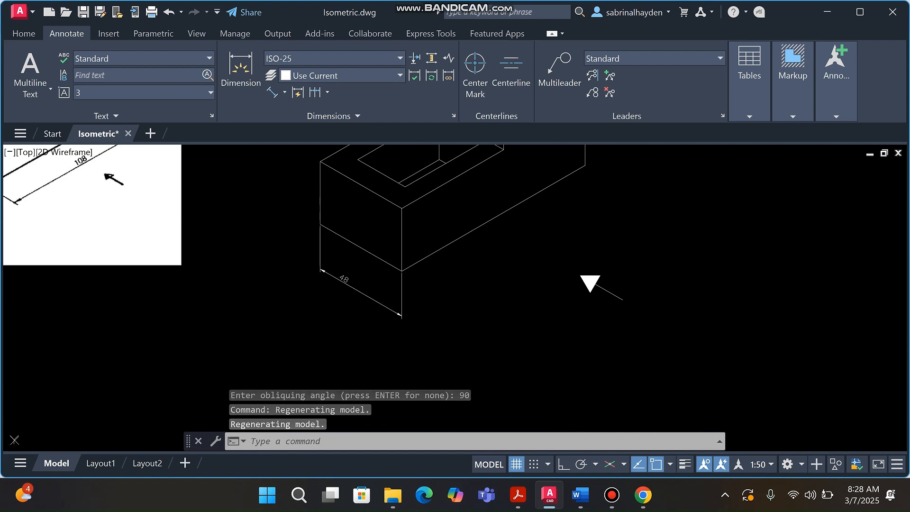
Re-oblique the 48 dimension to 30° using DIMEDIT's Oblique option
{"action": "left_click", "coordinate": [393, 311]}
{"action": "type", "text": "d"}
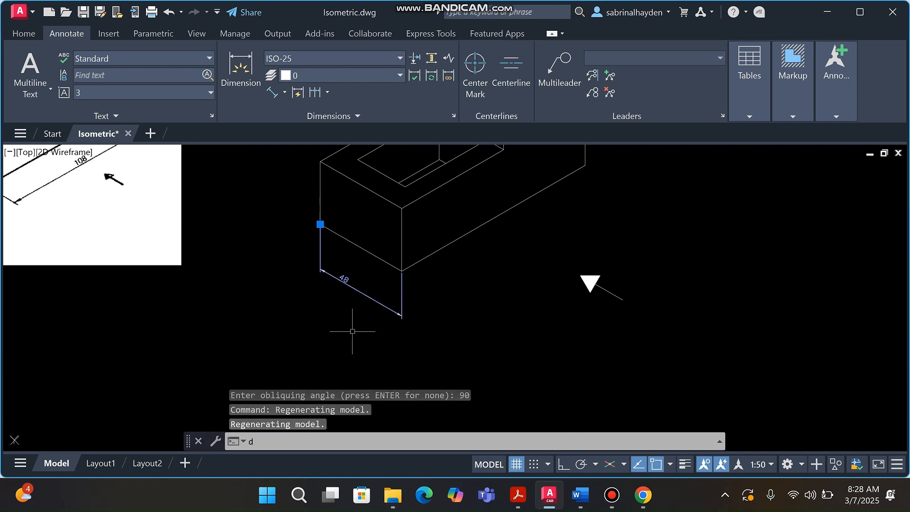
{"action": "type", "text": "i"}
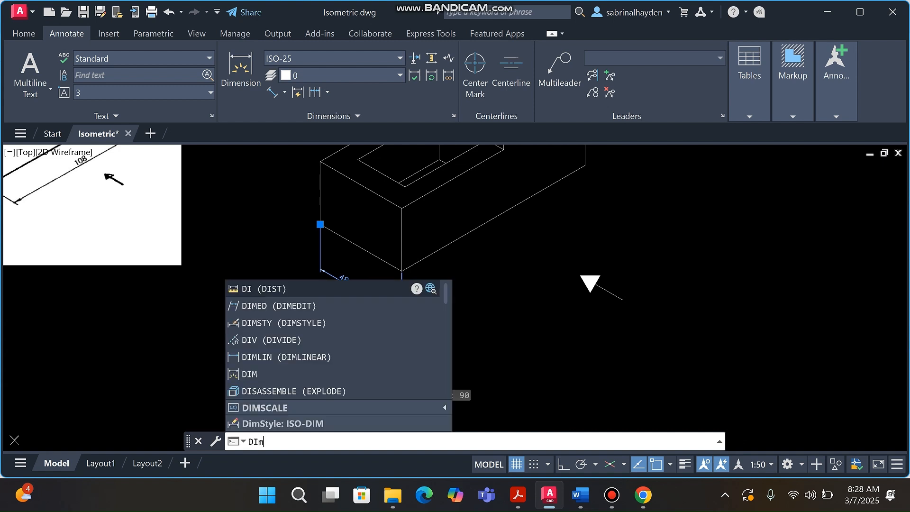
{"action": "key", "text": "Down"}
{"action": "key", "text": "Down"}
{"action": "key", "text": "Down"}
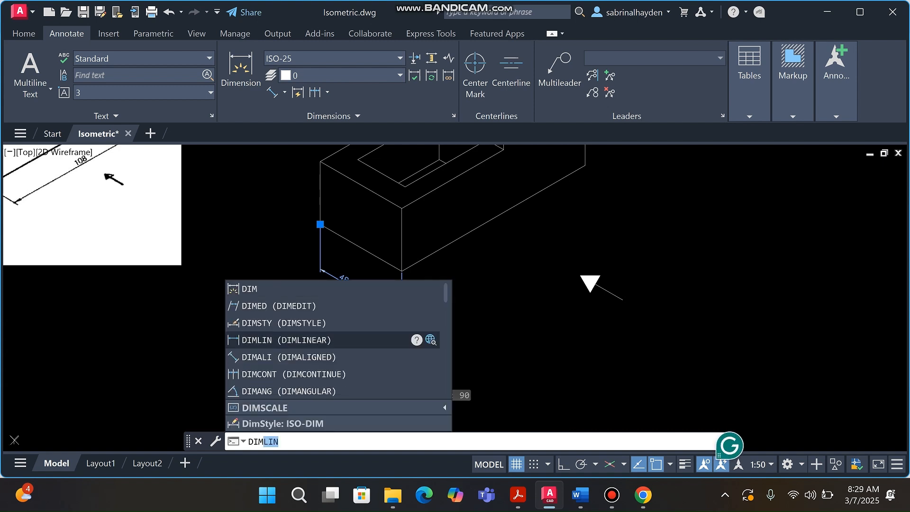
{"action": "type", "text": "edit"}
{"action": "key", "text": "Return"}
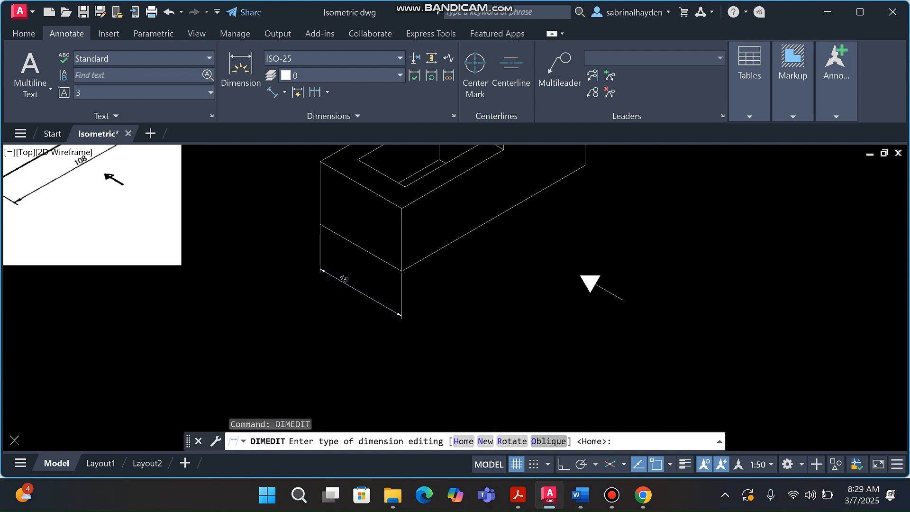
{"action": "type", "text": "O"}
{"action": "key", "text": "Return"}
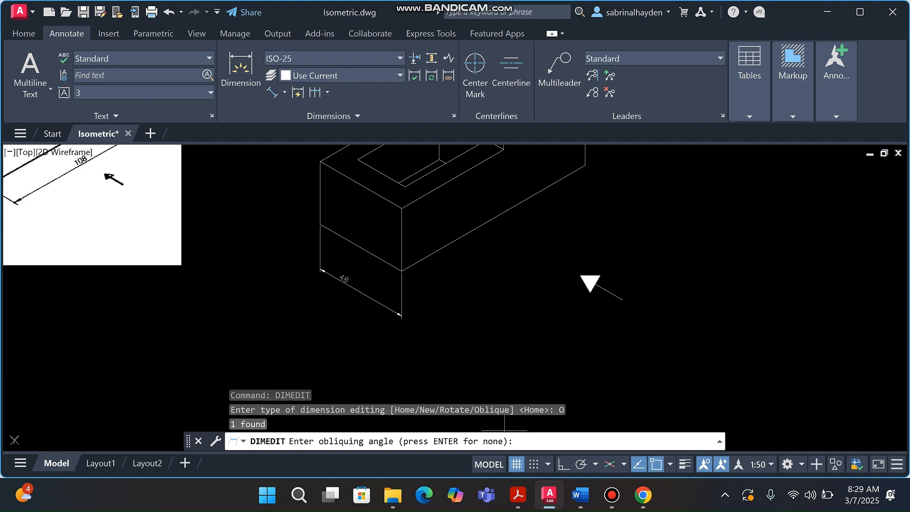
{"action": "type", "text": "30"}
{"action": "key", "text": "Return"}
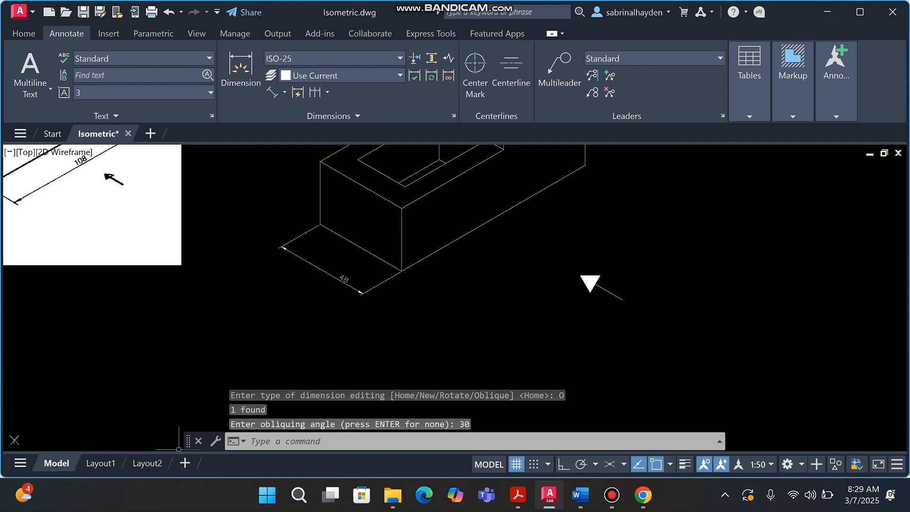
{"action": "scroll", "coordinate": [417, 314], "scroll_direction": "down", "scroll_amount": 2}
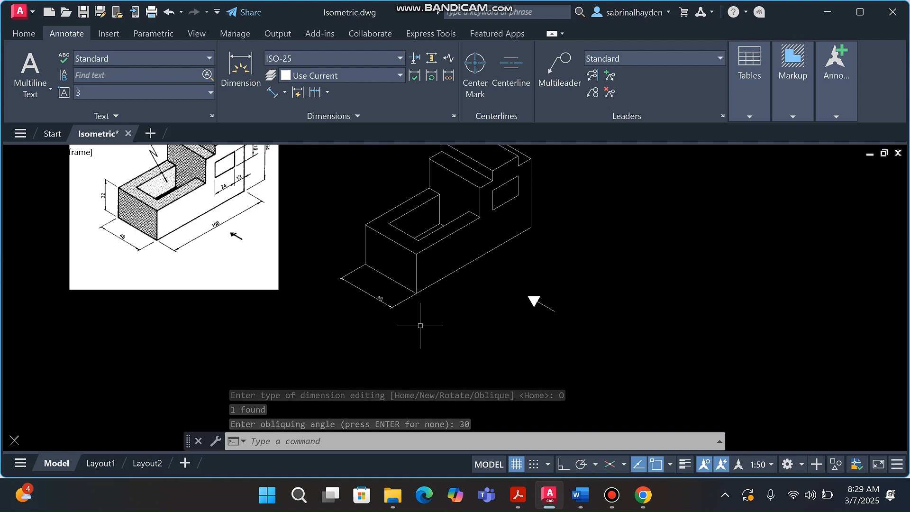
{"action": "scroll", "coordinate": [378, 305], "scroll_direction": "up", "scroll_amount": 2}
{"action": "scroll", "coordinate": [378, 306], "scroll_direction": "up", "scroll_amount": 4}
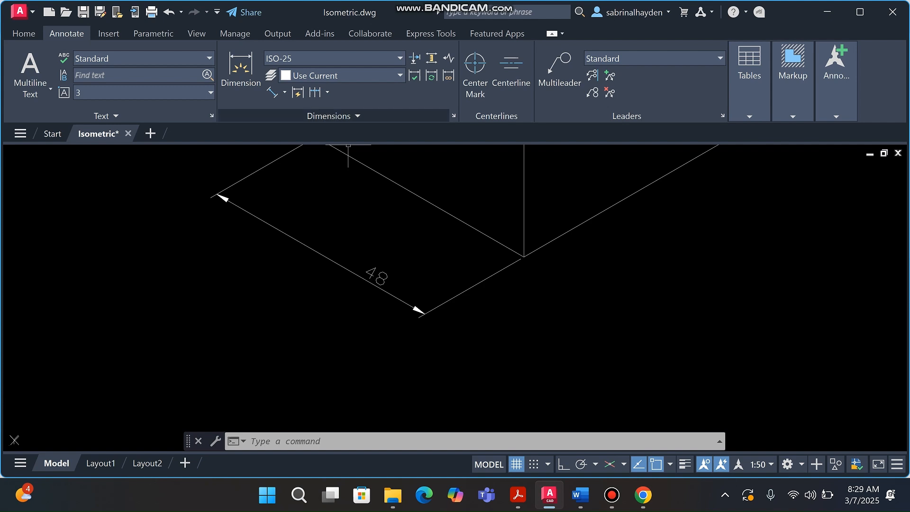
Apply Center Justify from the expanded Dimensions panel to the 48 dimension's text
{"action": "left_click", "coordinate": [331, 116]}
{"action": "left_click", "coordinate": [326, 115]}
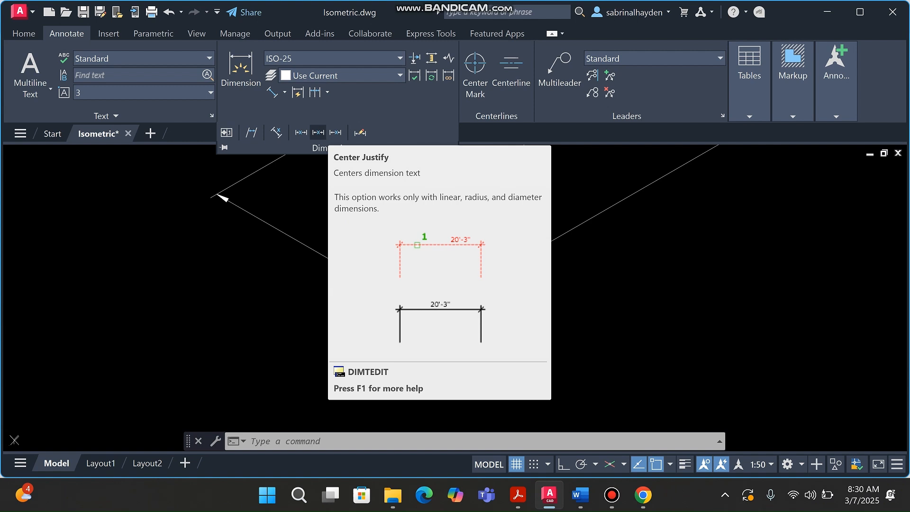
{"action": "left_click", "coordinate": [317, 132]}
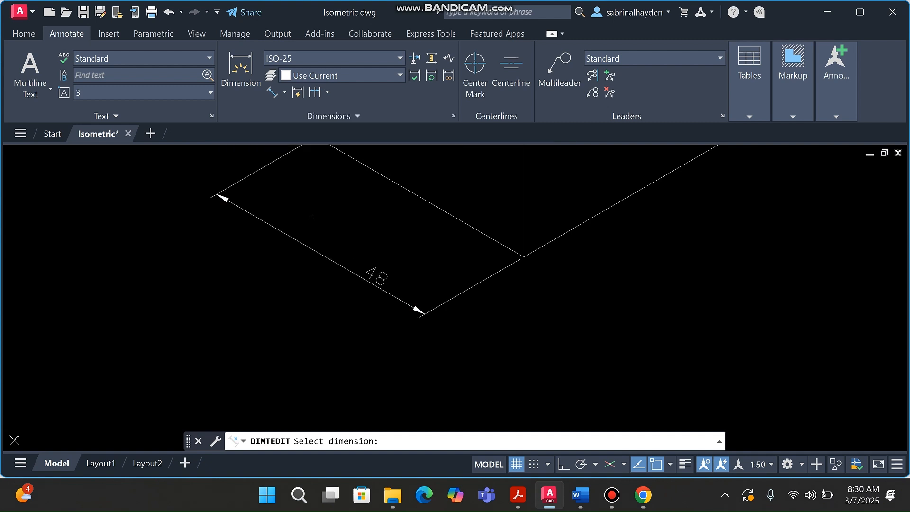
{"action": "left_click", "coordinate": [304, 244]}
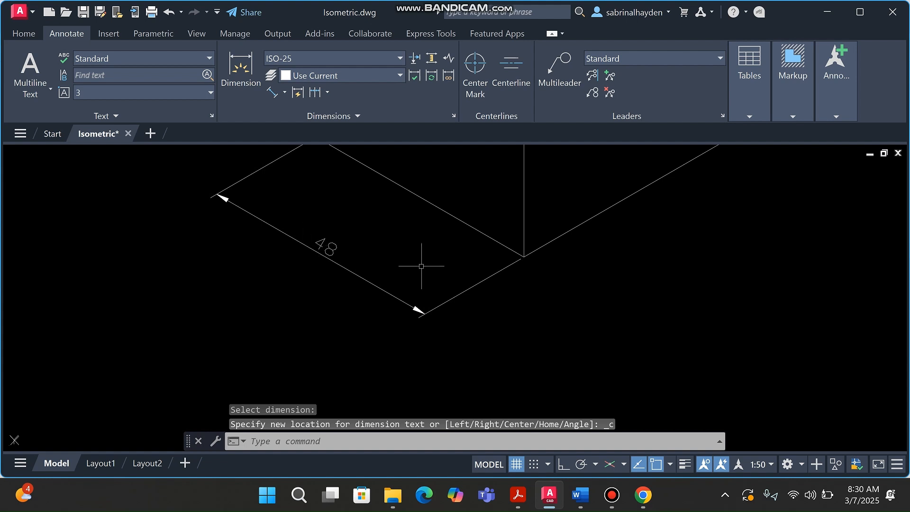
{"action": "scroll", "coordinate": [394, 270], "scroll_direction": "down", "scroll_amount": 6}
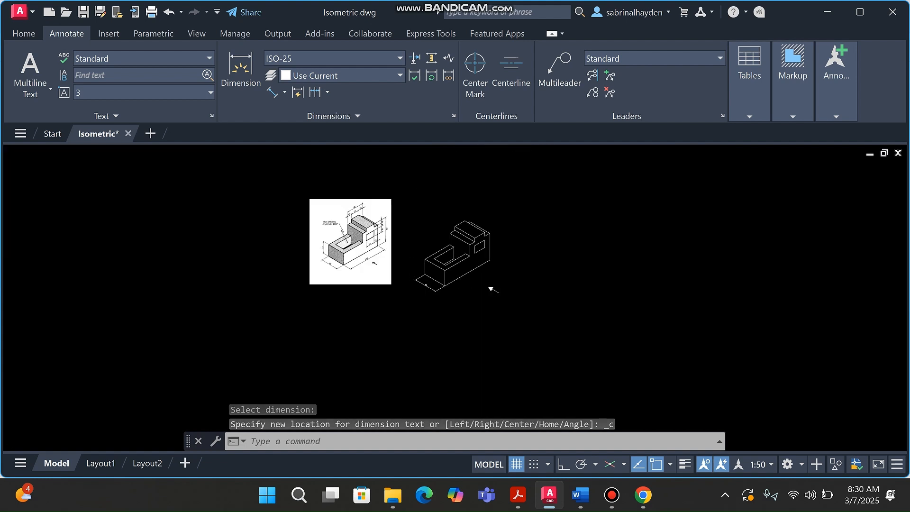
{"action": "scroll", "coordinate": [482, 299], "scroll_direction": "up", "scroll_amount": 3}
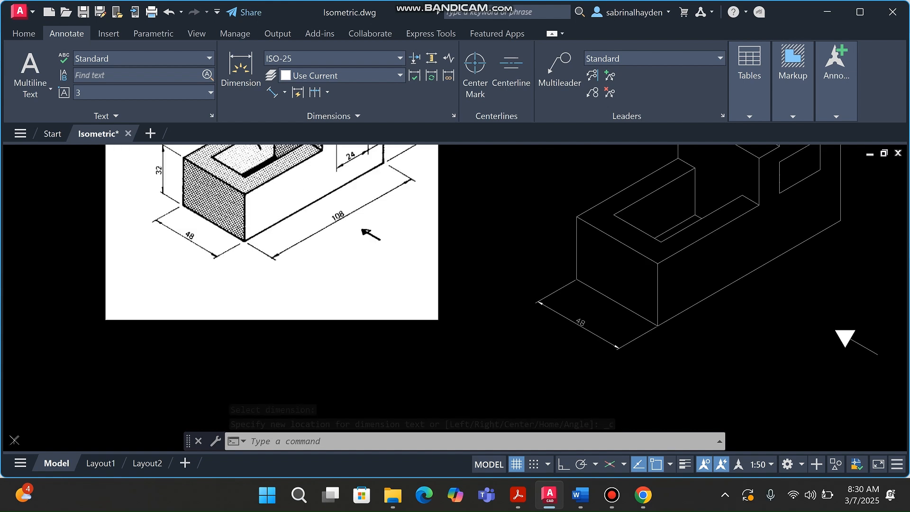
{"action": "scroll", "coordinate": [200, 239], "scroll_direction": "up", "scroll_amount": 2}
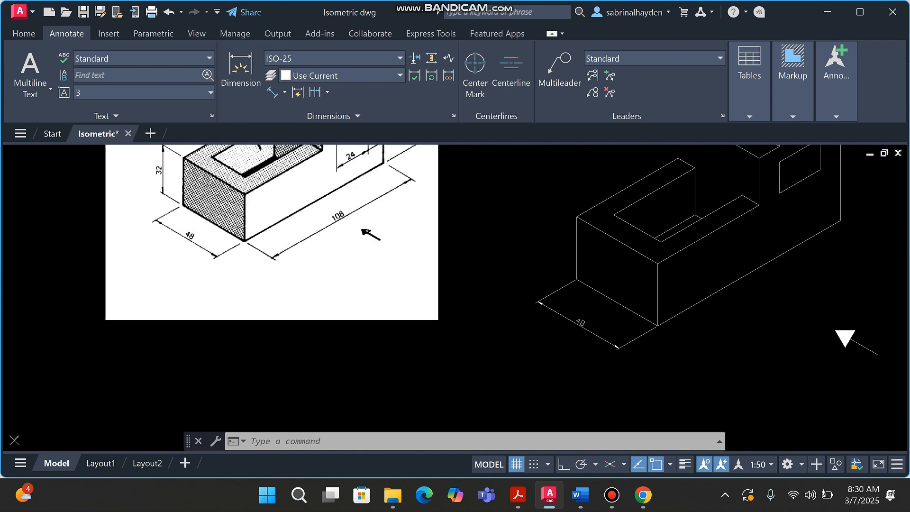
{"action": "scroll", "coordinate": [463, 274], "scroll_direction": "down", "scroll_amount": 4}
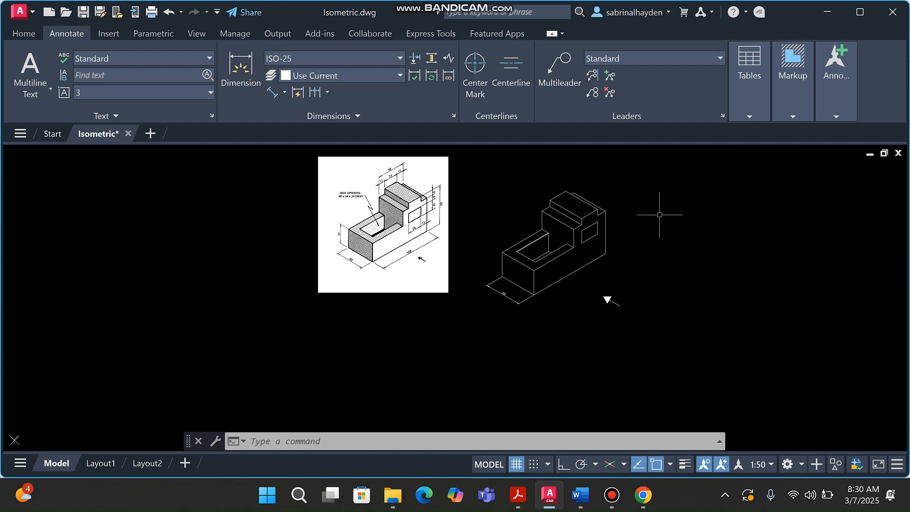
{"action": "scroll", "coordinate": [591, 216], "scroll_direction": "up", "scroll_amount": 4}
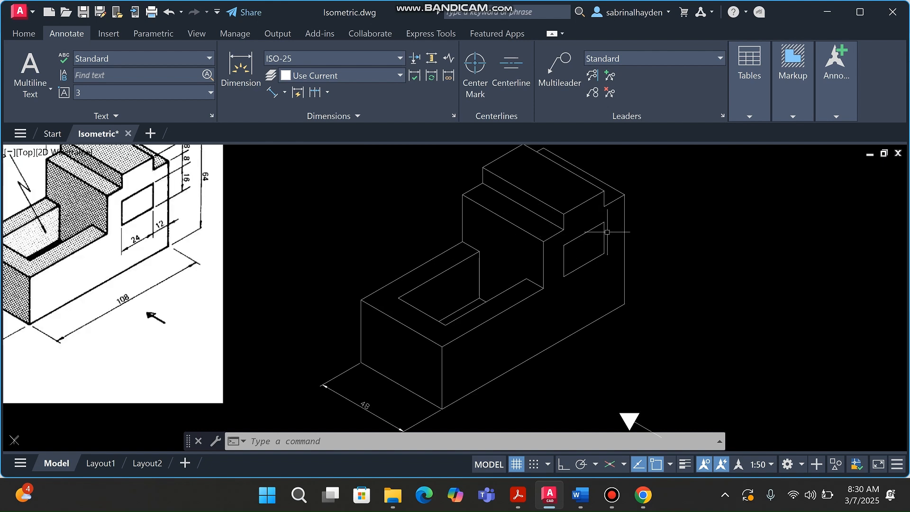
{"action": "scroll", "coordinate": [577, 257], "scroll_direction": "down", "scroll_amount": 2}
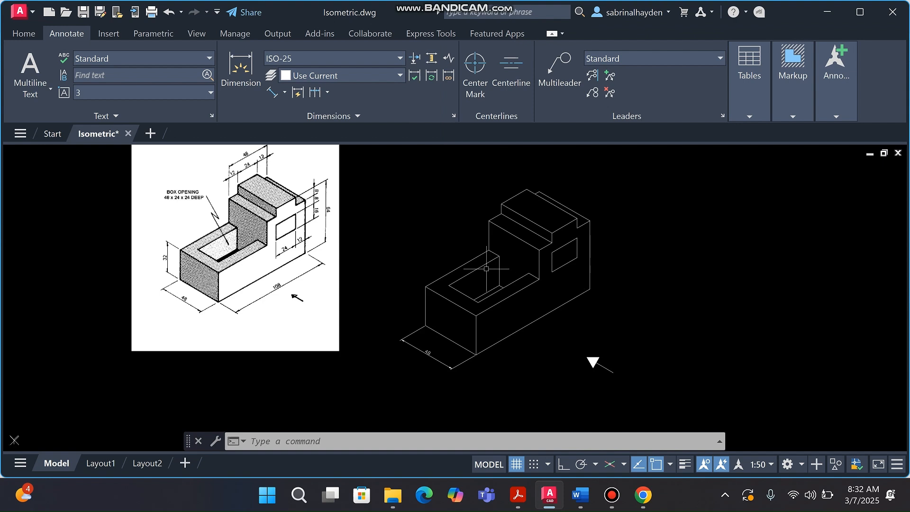
Add aligned dimensions for the 108 front edge and the 32 left edge
{"action": "left_click", "coordinate": [271, 92]}
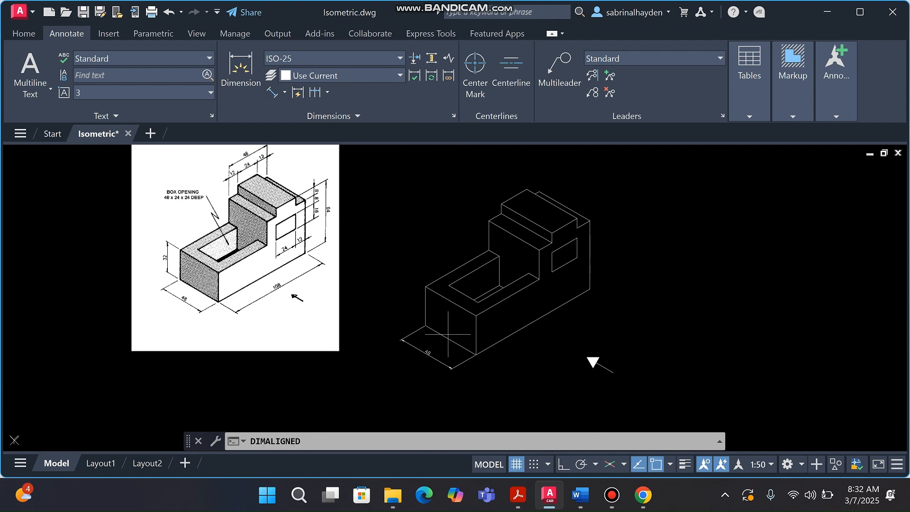
{"action": "left_click", "coordinate": [476, 355]}
{"action": "left_click", "coordinate": [590, 289]}
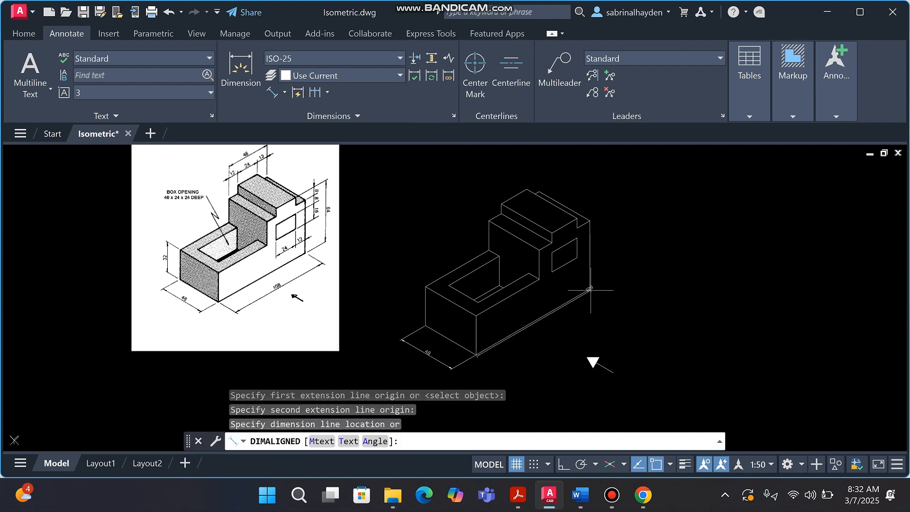
{"action": "left_click", "coordinate": [550, 345]}
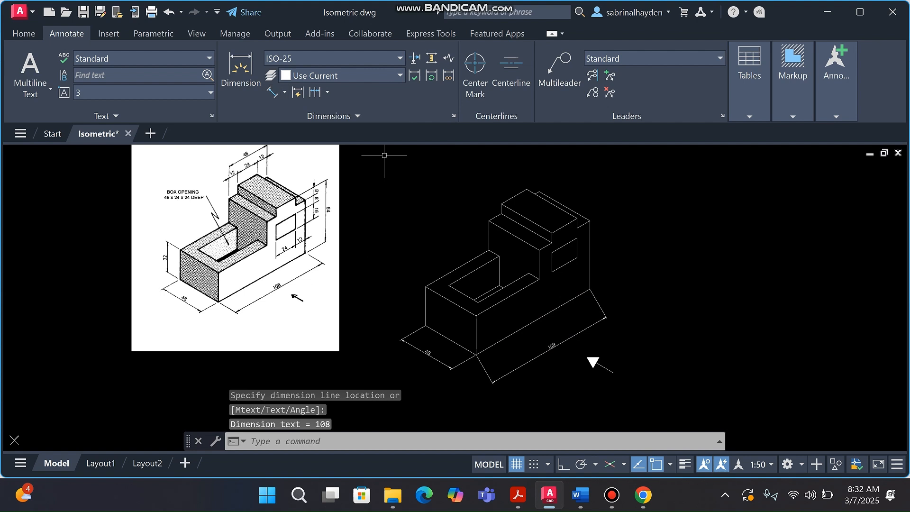
{"action": "left_click", "coordinate": [272, 92]}
{"action": "left_click", "coordinate": [425, 286]}
{"action": "left_click", "coordinate": [425, 326]}
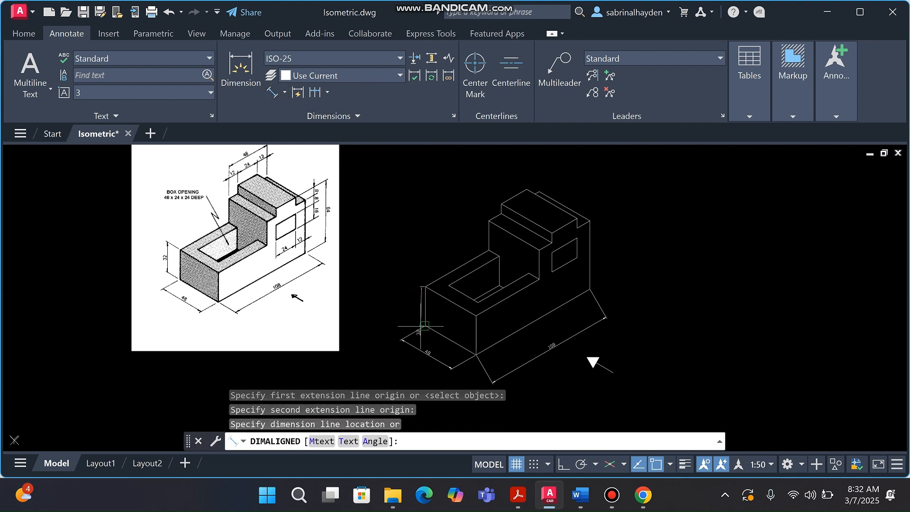
{"action": "left_click", "coordinate": [405, 307]}
Dimension the notch side with an aligned 8 plus continued 8 and 16 dimensions
{"action": "left_click", "coordinate": [271, 92]}
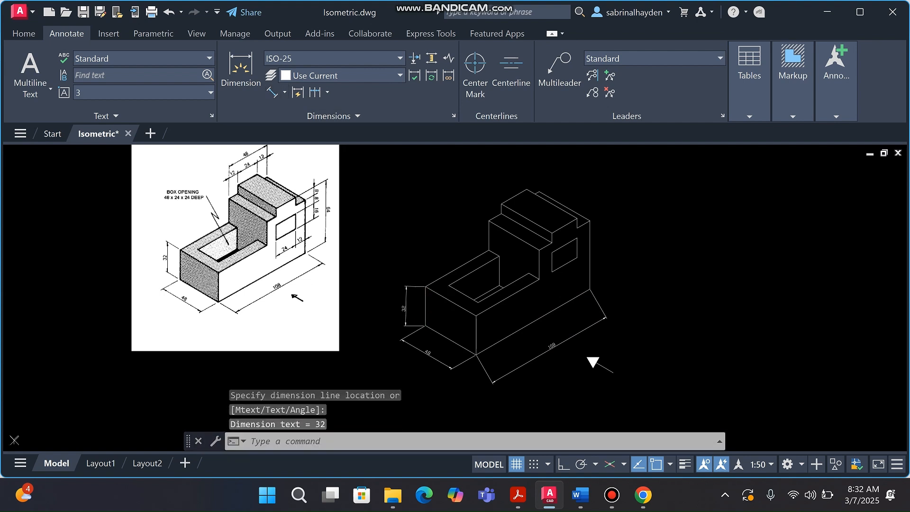
{"action": "left_click", "coordinate": [577, 218]}
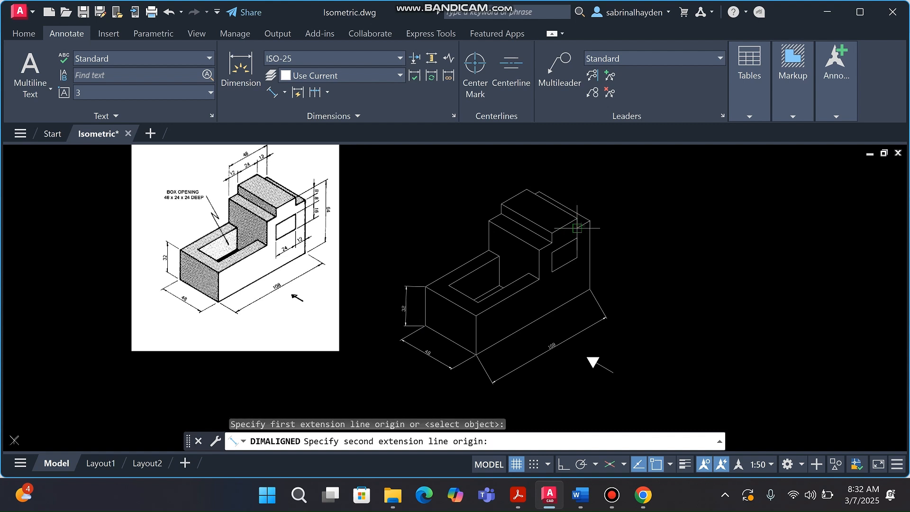
{"action": "left_click", "coordinate": [577, 228]}
{"action": "left_click", "coordinate": [609, 222]}
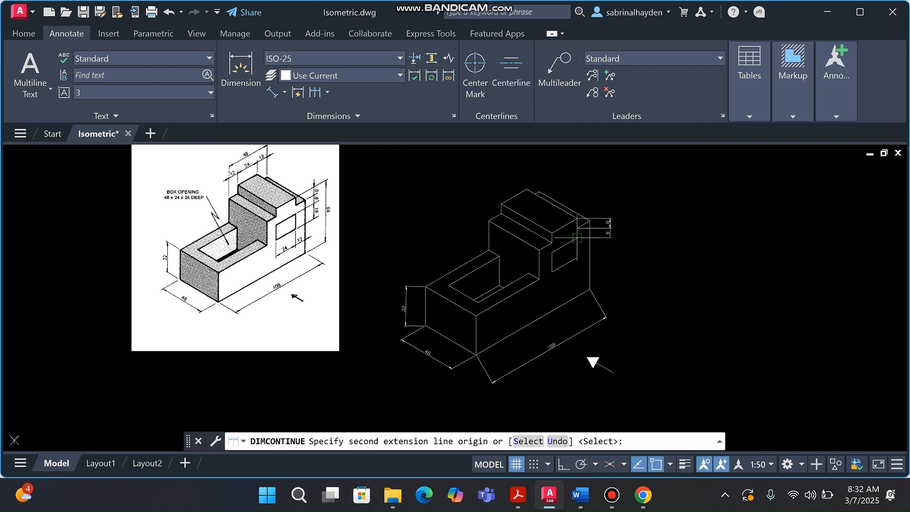
{"action": "left_click", "coordinate": [593, 237]}
{"action": "left_click", "coordinate": [577, 257]}
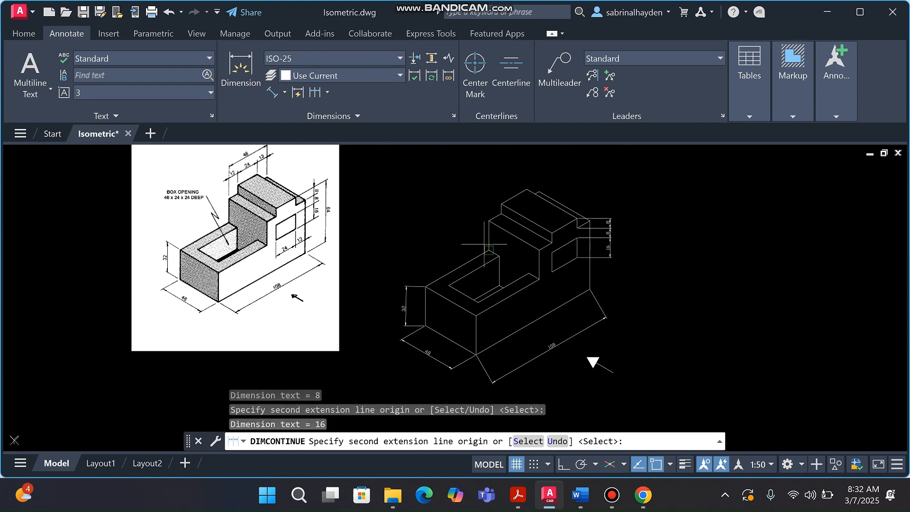
{"action": "key", "text": "Escape"}
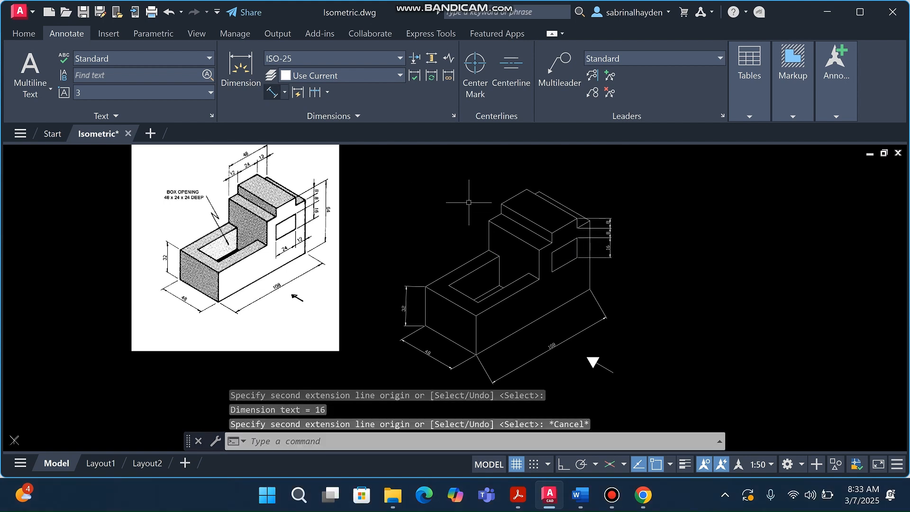
With Ortho on, add the aligned 64 height dimension beside the block
{"action": "left_click", "coordinate": [272, 92]}
{"action": "left_click", "coordinate": [576, 219]}
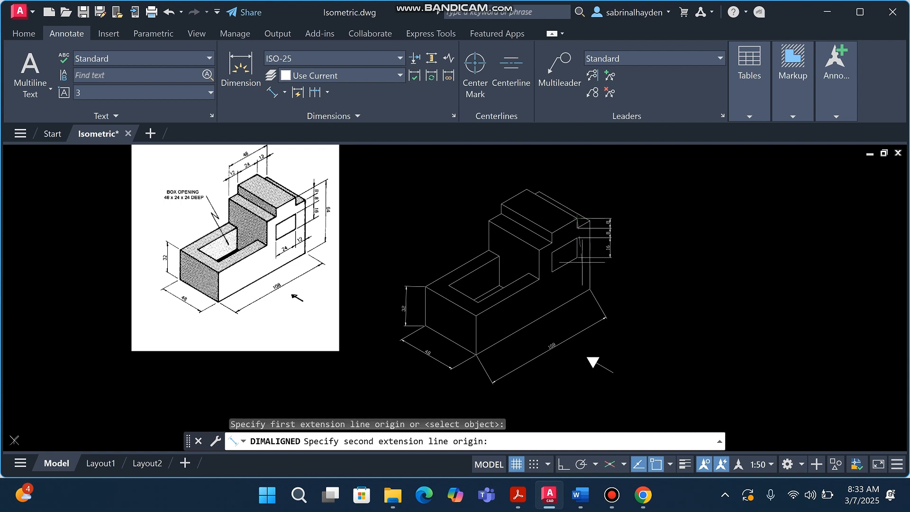
{"action": "mouse_move", "coordinate": [549, 494]}
{"action": "key", "text": "F8"}
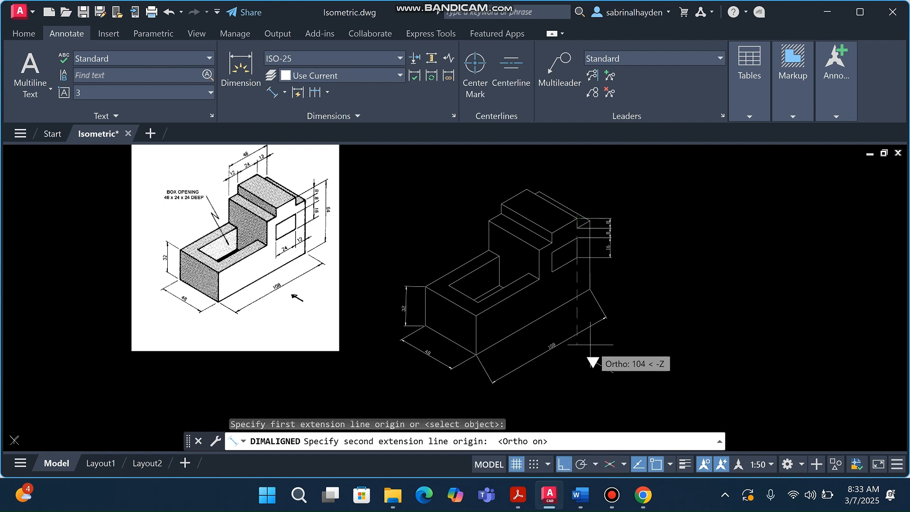
{"action": "type", "text": "64"}
{"action": "key", "text": "Return"}
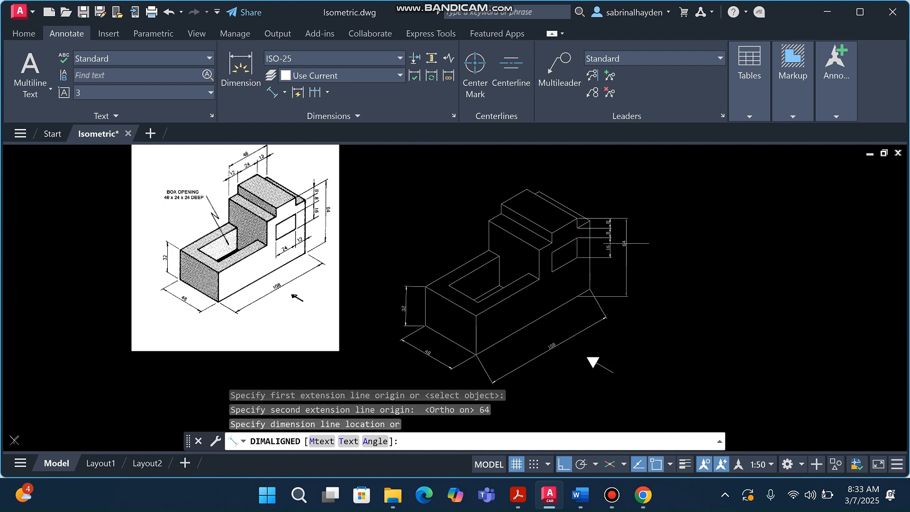
{"action": "left_click", "coordinate": [626, 243]}
Zoom in and start a copy with CPY, then cancel it
{"action": "scroll", "coordinate": [580, 212], "scroll_direction": "up", "scroll_amount": 4}
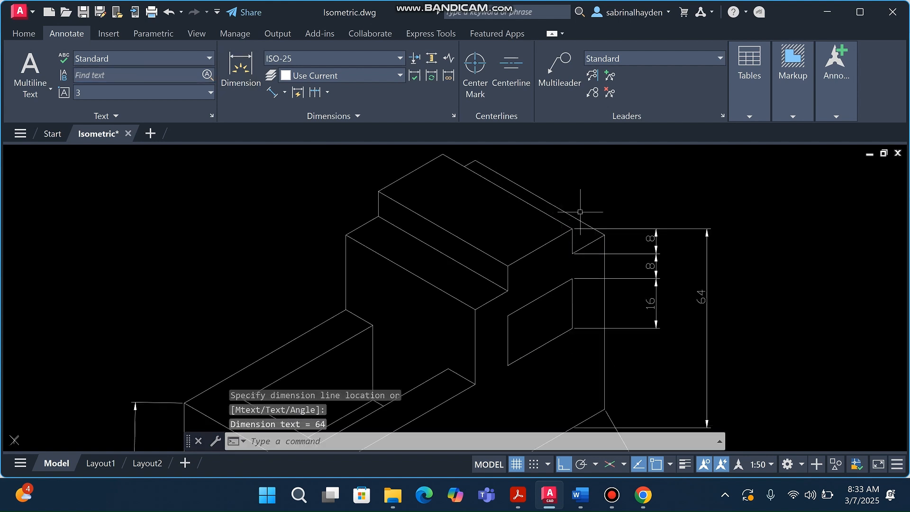
{"action": "scroll", "coordinate": [580, 212], "scroll_direction": "up", "scroll_amount": 2}
{"action": "left_click", "coordinate": [567, 279]}
{"action": "type", "text": "c"}
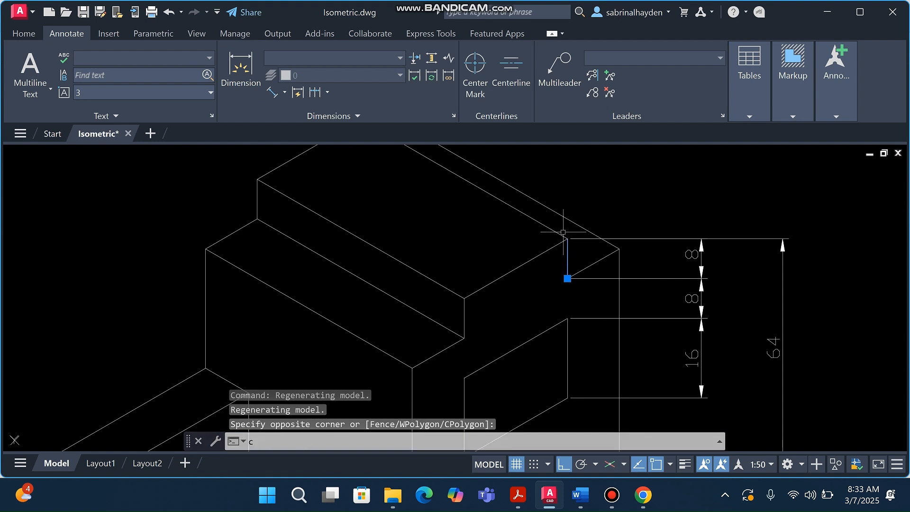
{"action": "type", "text": "py"}
{"action": "key", "text": "Return"}
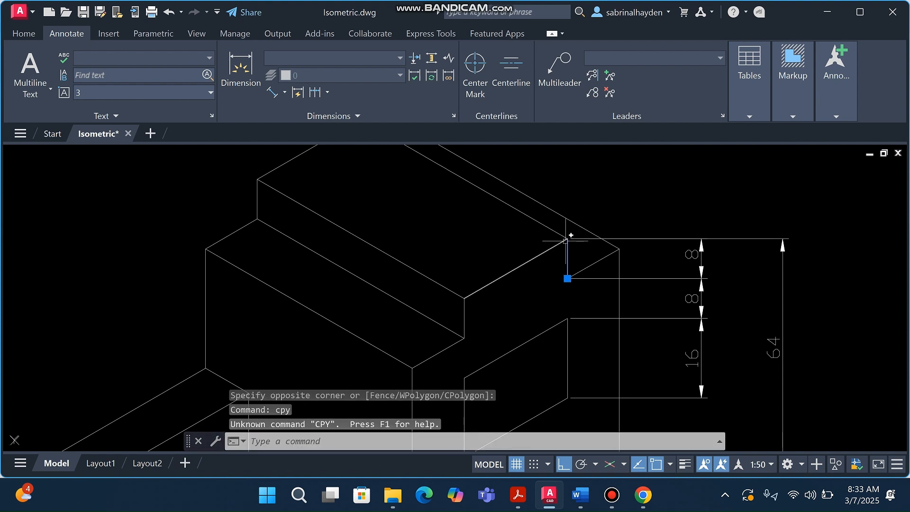
{"action": "key", "text": "Escape"}
{"action": "key", "text": "Escape"}
{"action": "scroll", "coordinate": [565, 241], "scroll_direction": "down", "scroll_amount": 4}
Start an 8-unit line from the top vertex, cancel it, and return to annotation tools
{"action": "left_click", "coordinate": [24, 33]}
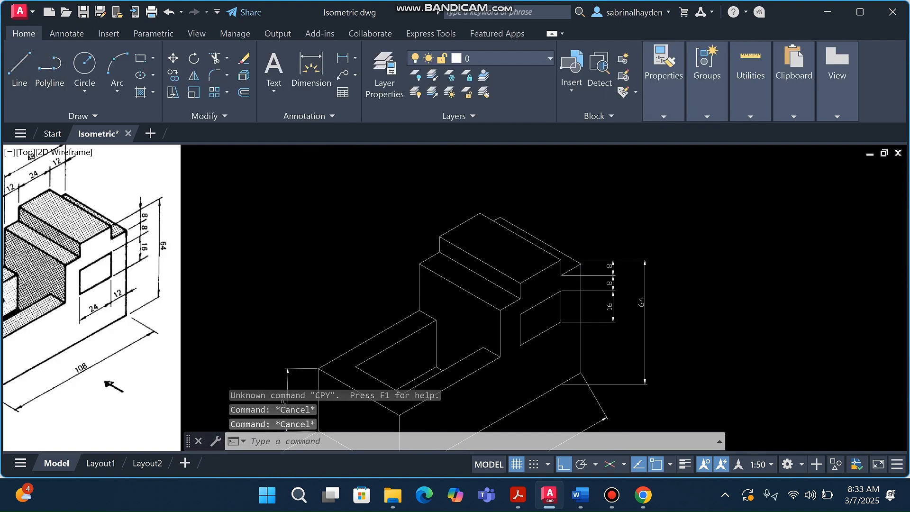
{"action": "type", "text": "l"}
{"action": "key", "text": "Return"}
{"action": "left_click", "coordinate": [480, 213]}
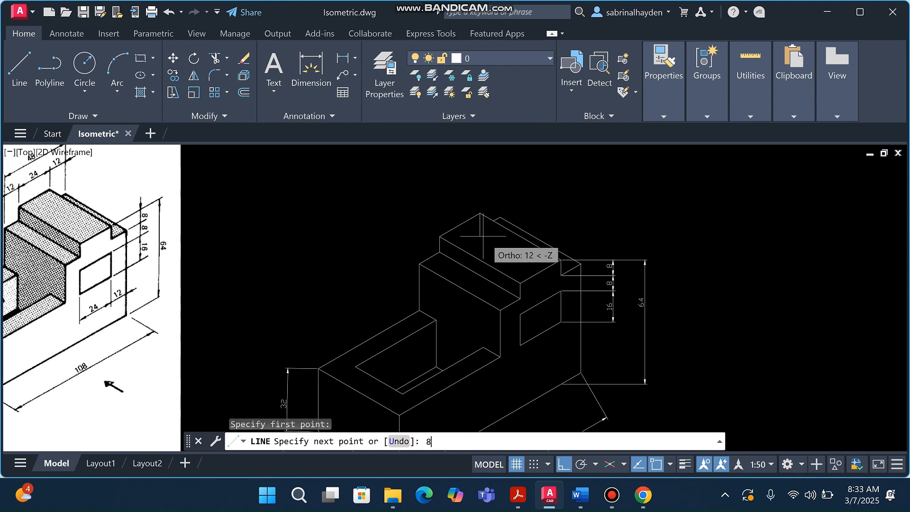
{"action": "type", "text": "8"}
{"action": "key", "text": "Return"}
{"action": "key", "text": "Escape"}
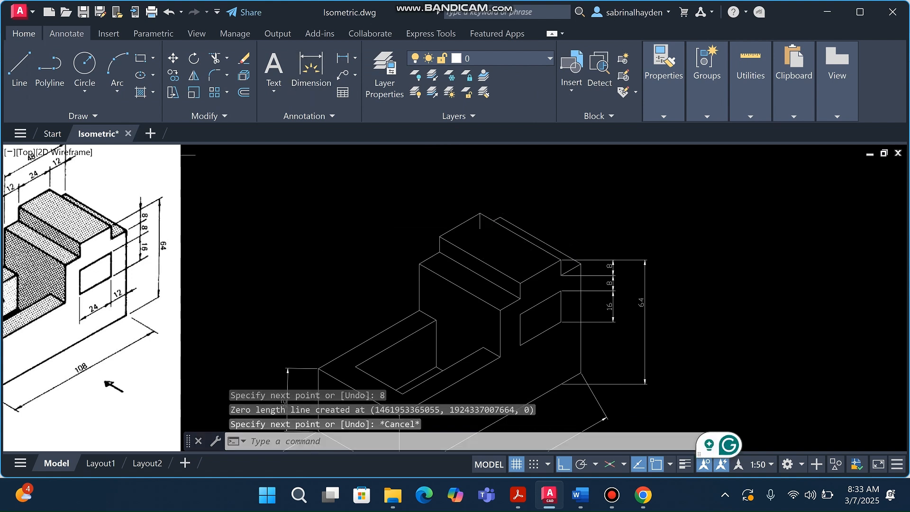
{"action": "left_click", "coordinate": [67, 33]}
Dimension the top edge as an aligned 12 chained with continued 24 and 12
{"action": "left_click", "coordinate": [271, 92]}
{"action": "left_click", "coordinate": [419, 264]}
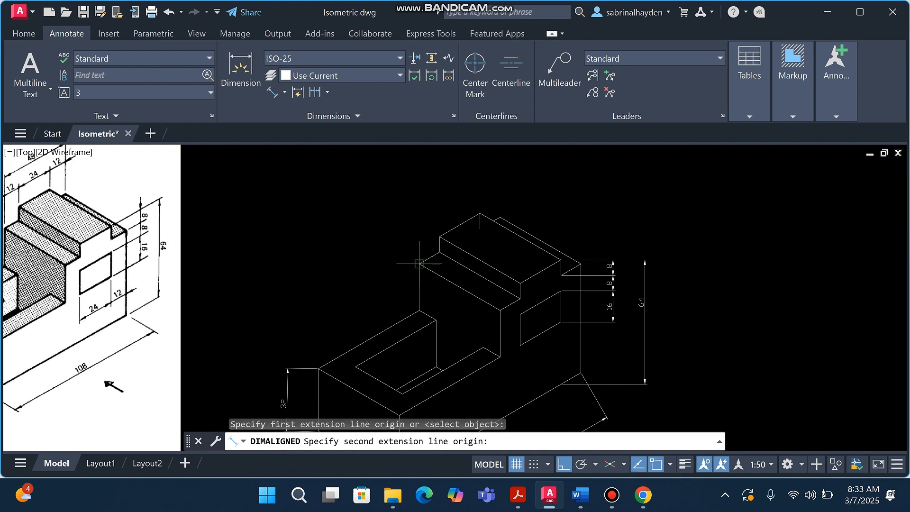
{"action": "left_click", "coordinate": [439, 252]}
{"action": "left_click", "coordinate": [413, 244]}
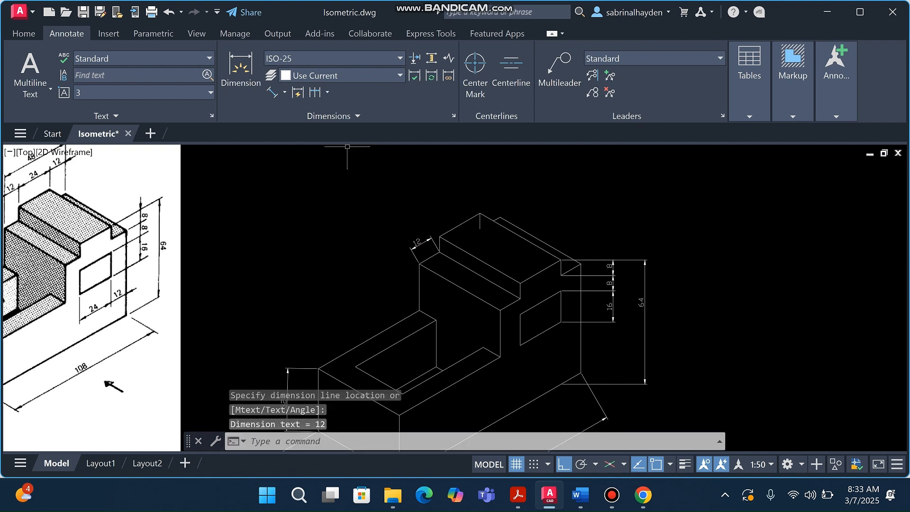
{"action": "left_click", "coordinate": [315, 92]}
{"action": "left_click", "coordinate": [476, 231]}
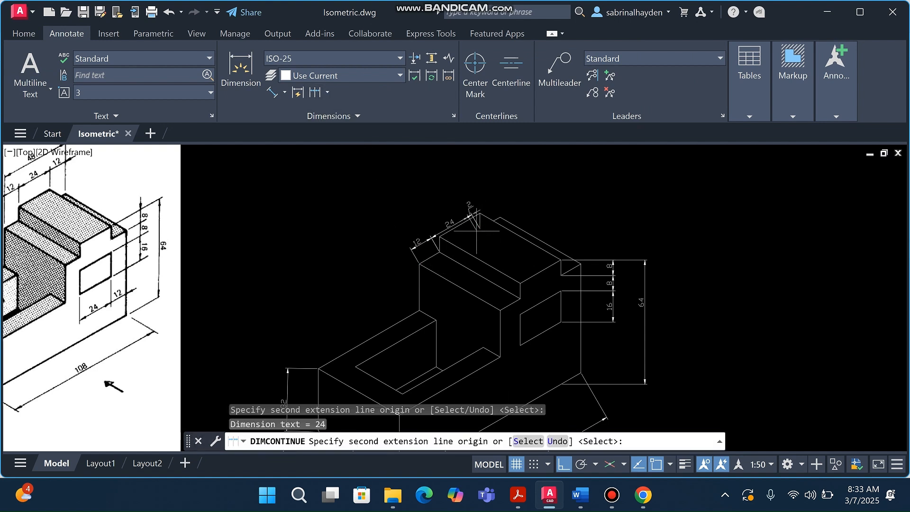
{"action": "left_click", "coordinate": [500, 218]}
{"action": "key", "text": "Escape"}
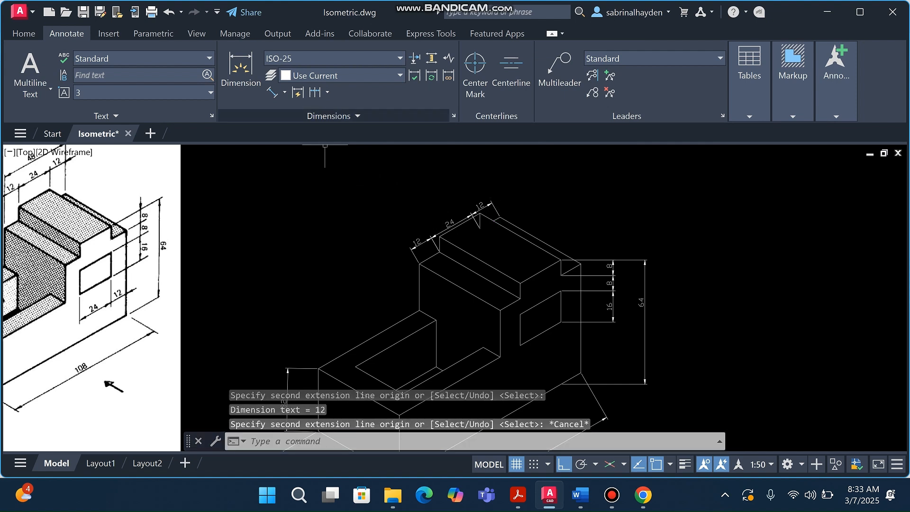
Add the overall 48 aligned dimension above the top chain, then begin one at the right opening
{"action": "left_click", "coordinate": [271, 92]}
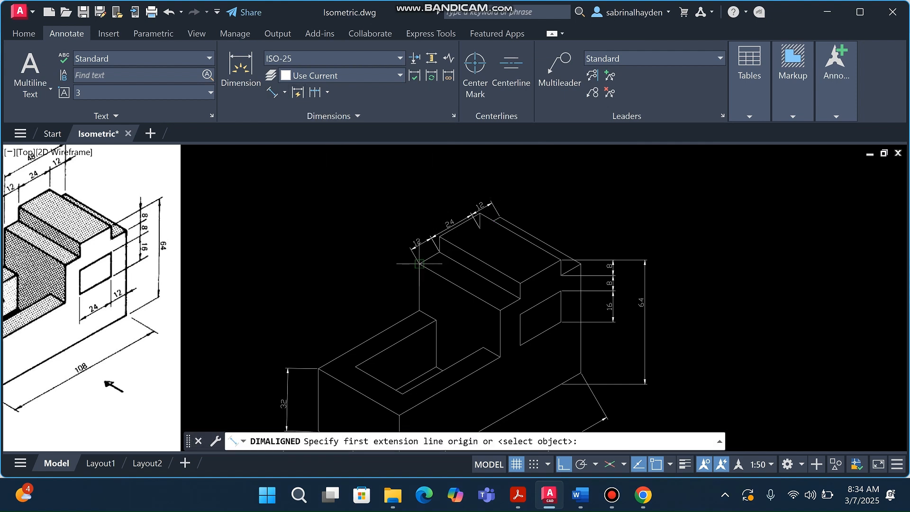
{"action": "left_click", "coordinate": [439, 251]}
{"action": "left_click", "coordinate": [497, 215]}
{"action": "left_click", "coordinate": [441, 202]}
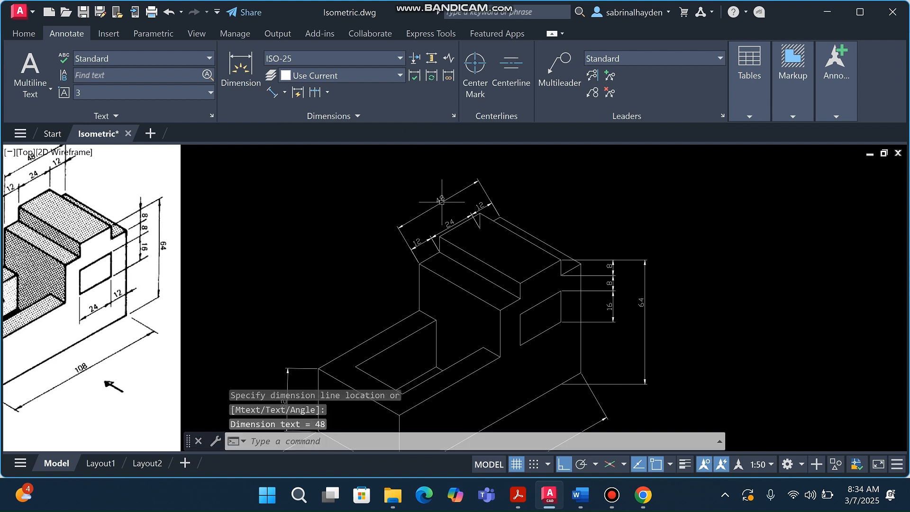
{"action": "key", "text": "Escape"}
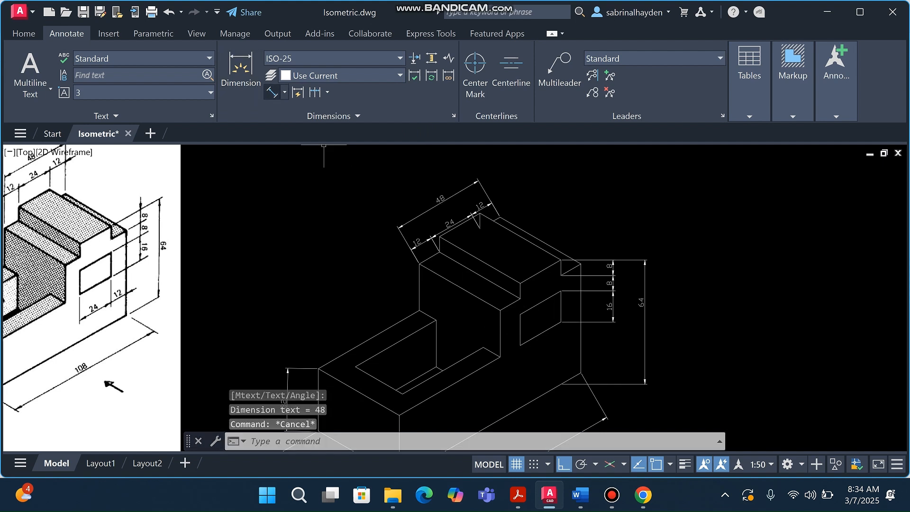
{"action": "left_click", "coordinate": [272, 92]}
{"action": "left_click", "coordinate": [519, 344]}
Place the 24 aligned dimension at the side opening, then abandon one at the upper-right corner
{"action": "left_click", "coordinate": [561, 322]}
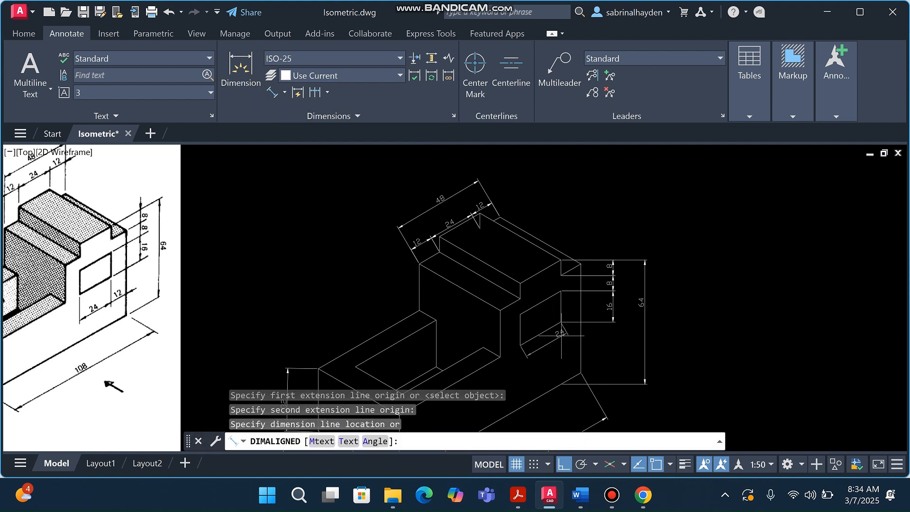
{"action": "left_click", "coordinate": [546, 348]}
{"action": "key", "text": "Return"}
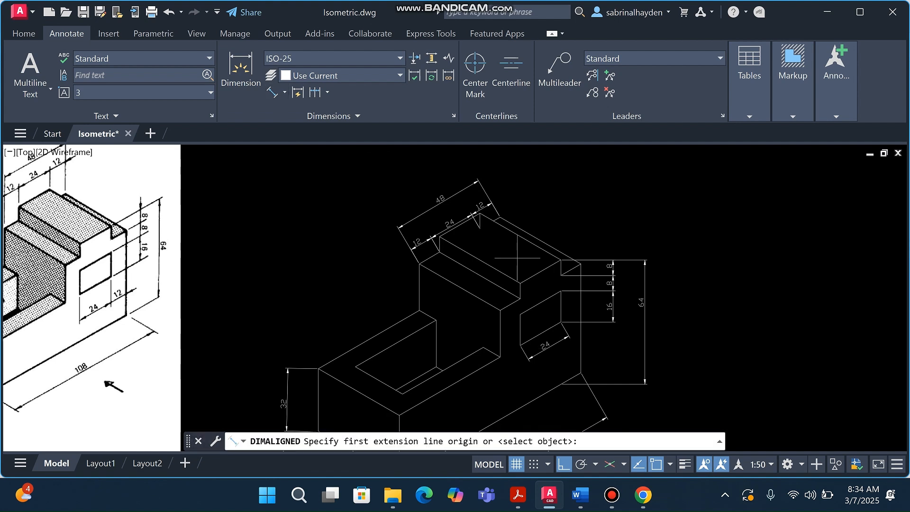
{"action": "left_click", "coordinate": [580, 263]}
{"action": "left_click", "coordinate": [561, 260]}
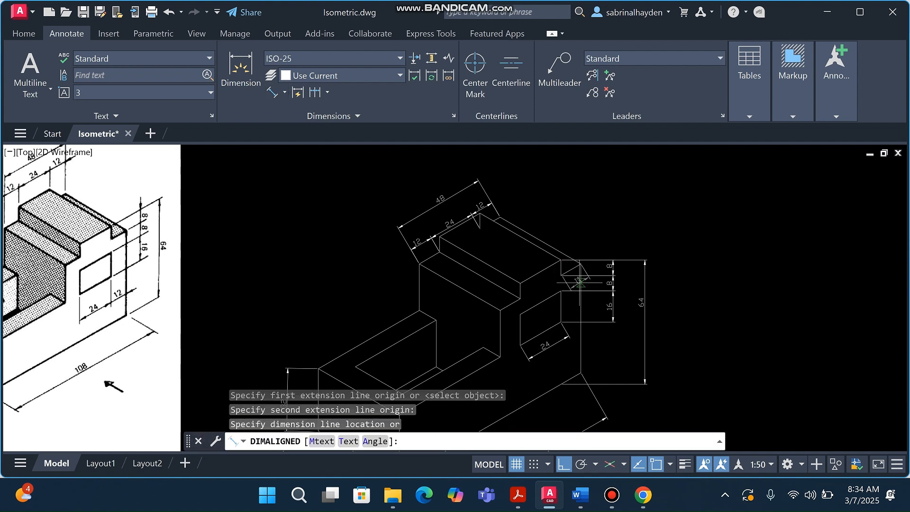
{"action": "scroll", "coordinate": [578, 278], "scroll_direction": "up", "scroll_amount": 2}
{"action": "key", "text": "Escape"}
Zoom into the upper-right corner and retry an aligned dimension there, cancelling it
{"action": "left_click", "coordinate": [273, 92]}
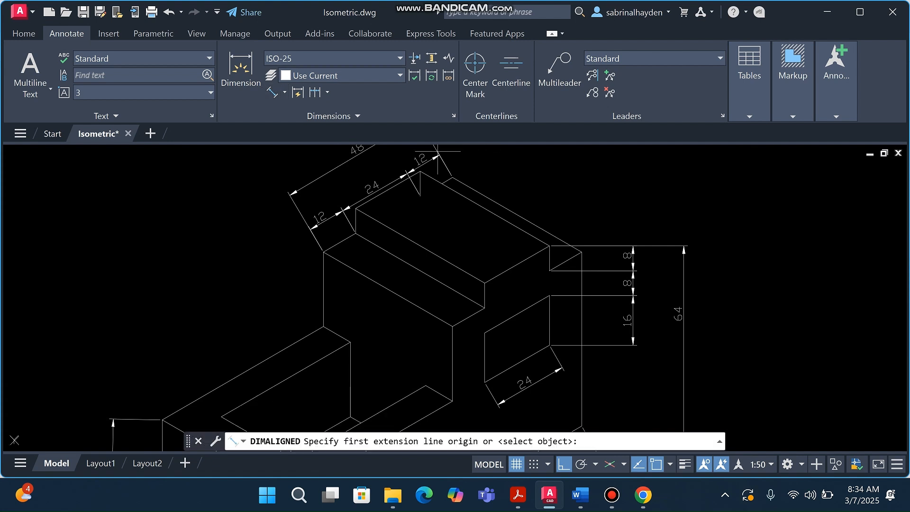
{"action": "scroll", "coordinate": [549, 283], "scroll_direction": "up", "scroll_amount": 1}
{"action": "left_click", "coordinate": [581, 252]}
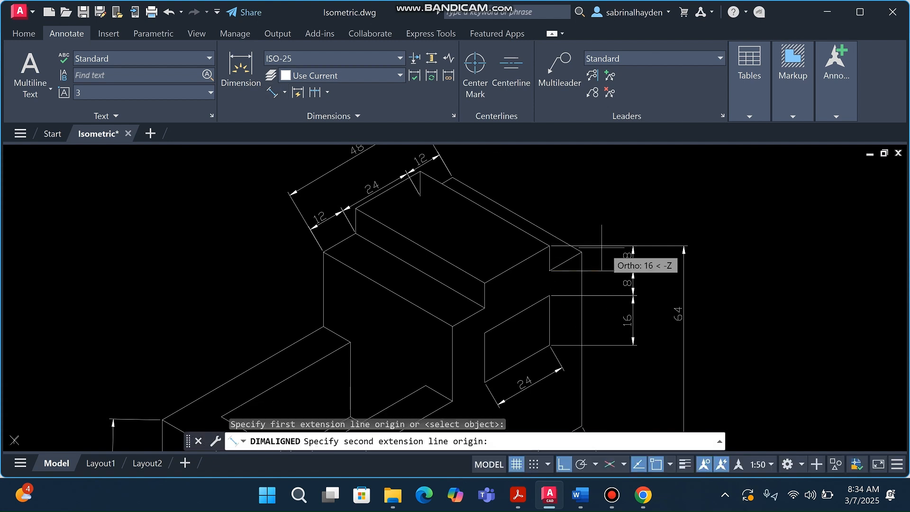
{"action": "left_click", "coordinate": [554, 256]}
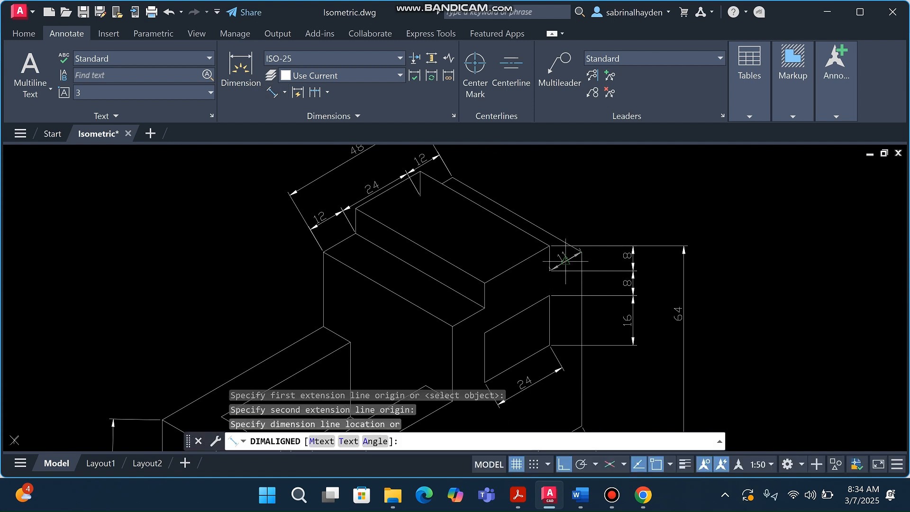
{"action": "key", "text": "Escape"}
{"action": "scroll", "coordinate": [559, 332], "scroll_direction": "down", "scroll_amount": 3}
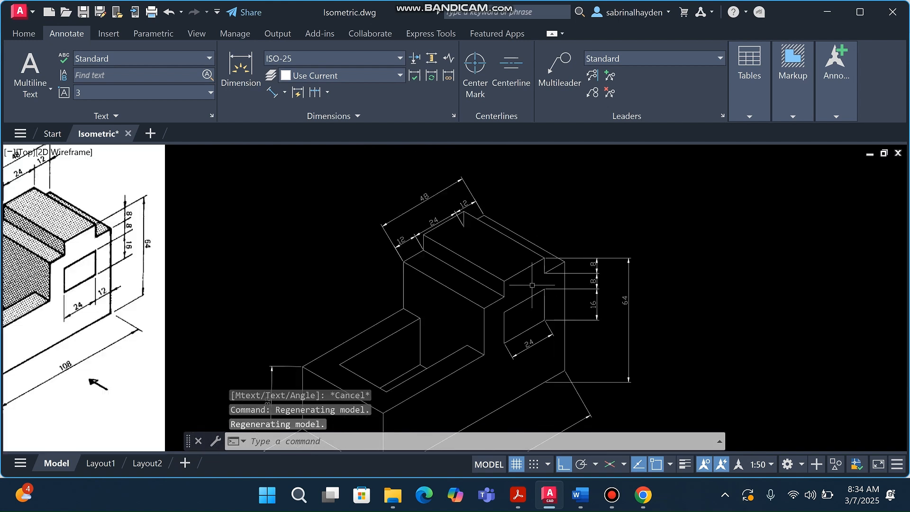
{"action": "scroll", "coordinate": [554, 322], "scroll_direction": "up", "scroll_amount": 6}
{"action": "scroll", "coordinate": [587, 217], "scroll_direction": "up", "scroll_amount": 2}
Add the aligned 12 dimension along the notch's slanted edge and select it
{"action": "left_click", "coordinate": [272, 93]}
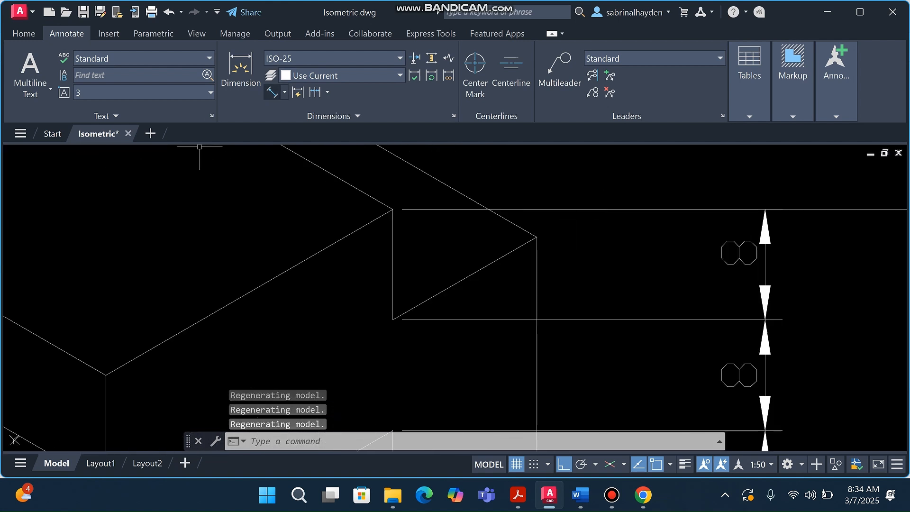
{"action": "left_click", "coordinate": [402, 320]}
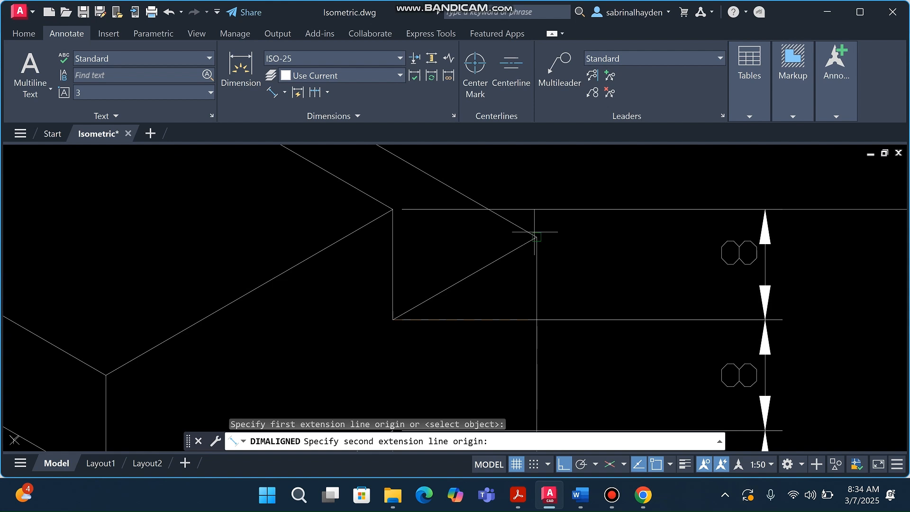
{"action": "type", "text": "12"}
{"action": "key", "text": "Return"}
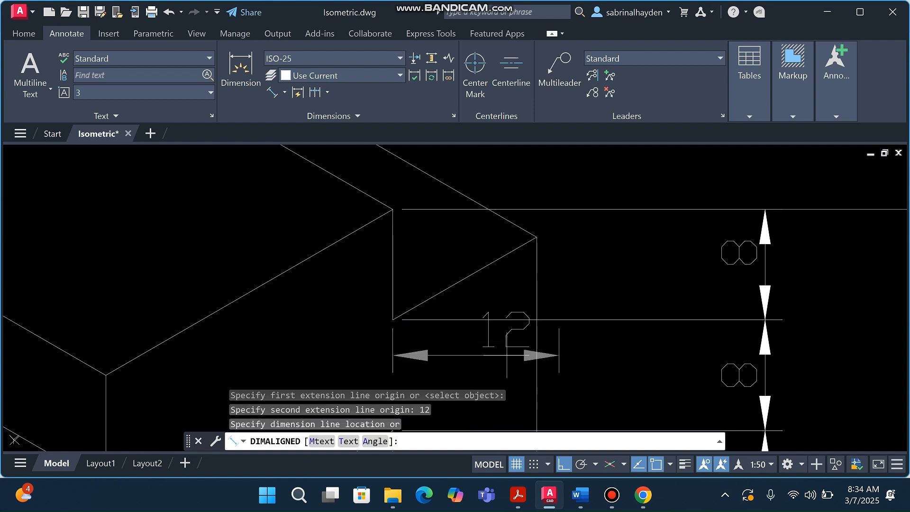
{"action": "key", "text": "Escape"}
{"action": "key", "text": "Return"}
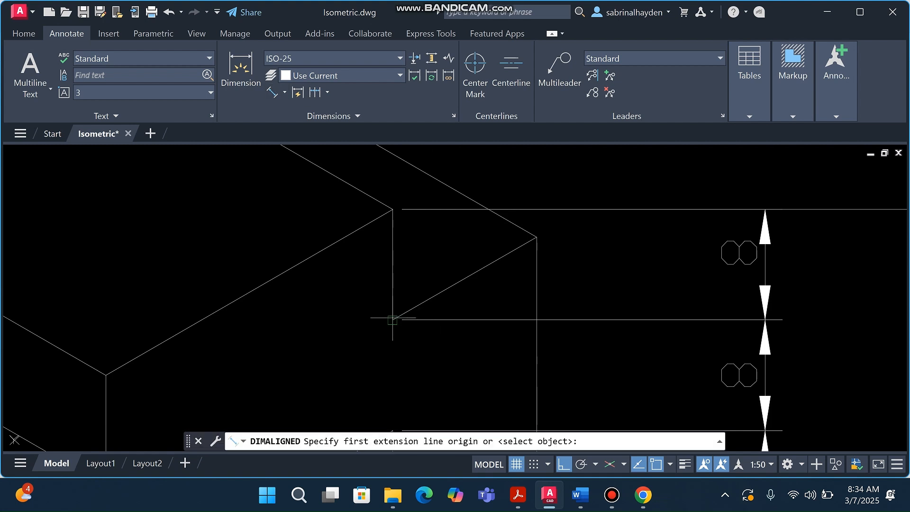
{"action": "left_click", "coordinate": [392, 319]}
{"action": "left_click", "coordinate": [536, 236]}
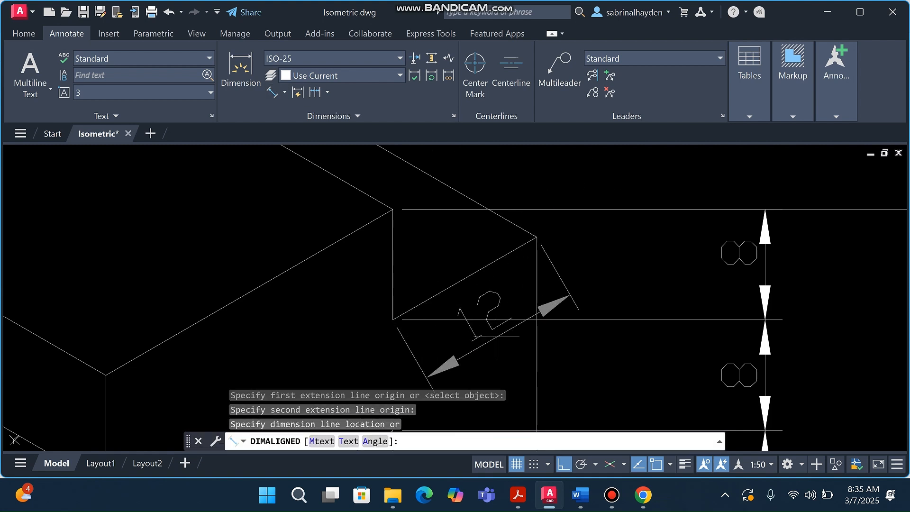
{"action": "left_click", "coordinate": [514, 371]}
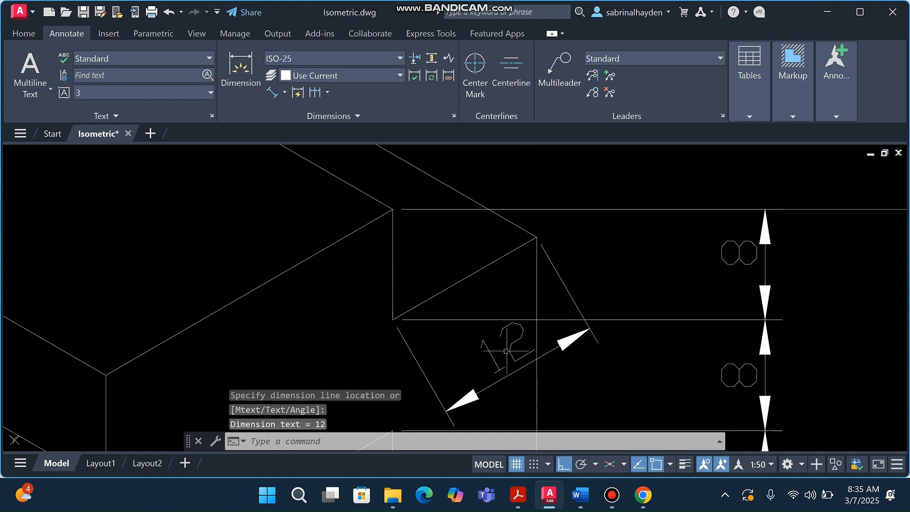
{"action": "left_click", "coordinate": [505, 350]}
{"action": "left_click", "coordinate": [396, 294]}
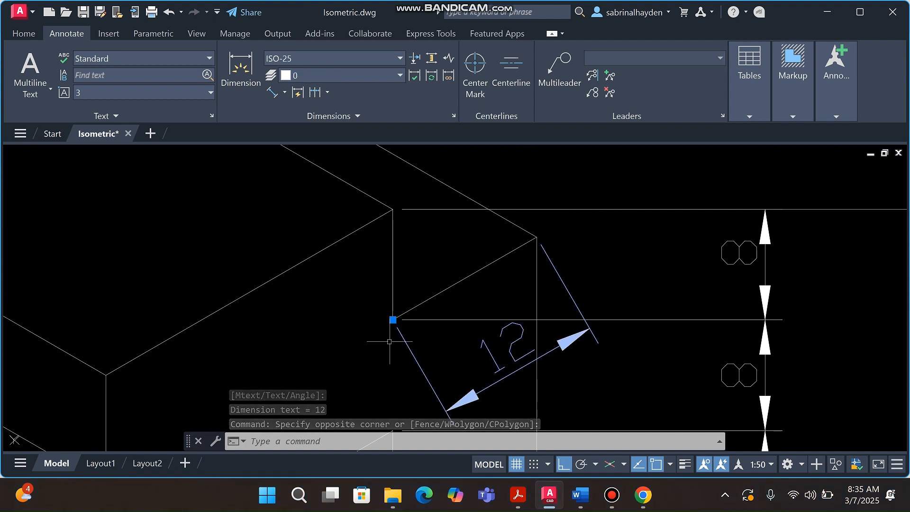
Start moving the selected 12 dimension, then cancel the attempt
{"action": "type", "text": "m"}
{"action": "key", "text": "Return"}
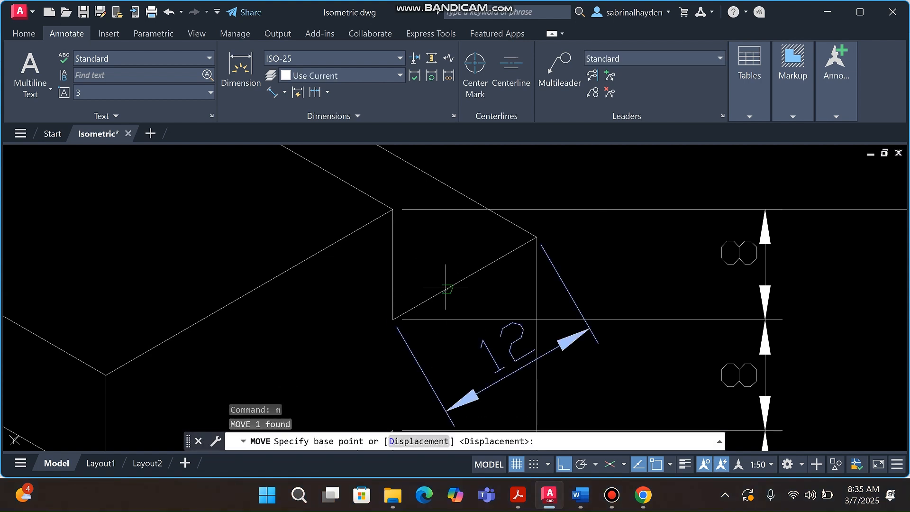
{"action": "left_click", "coordinate": [446, 410]}
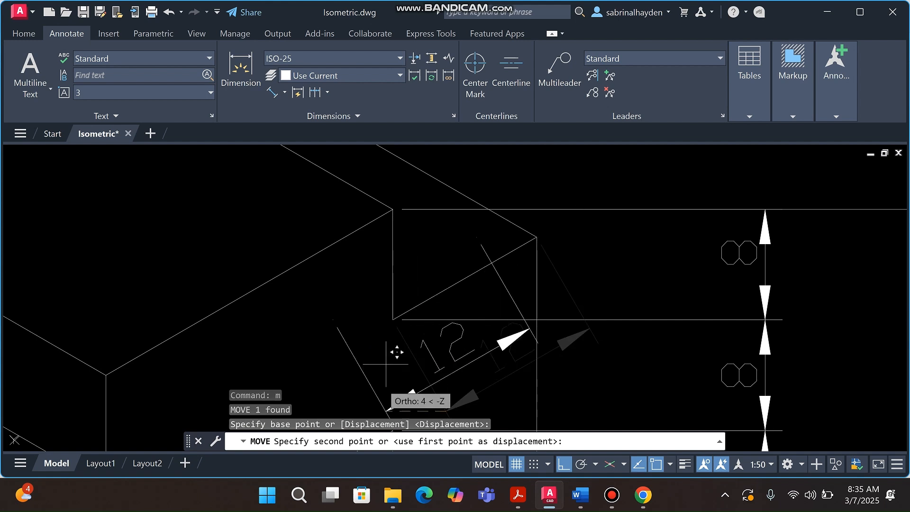
{"action": "key", "text": "Escape"}
{"action": "scroll", "coordinate": [429, 287], "scroll_direction": "down", "scroll_amount": 5}
Reselect the small 12 dimension and move it down beside the 24 dimension
{"action": "left_click", "coordinate": [428, 287]}
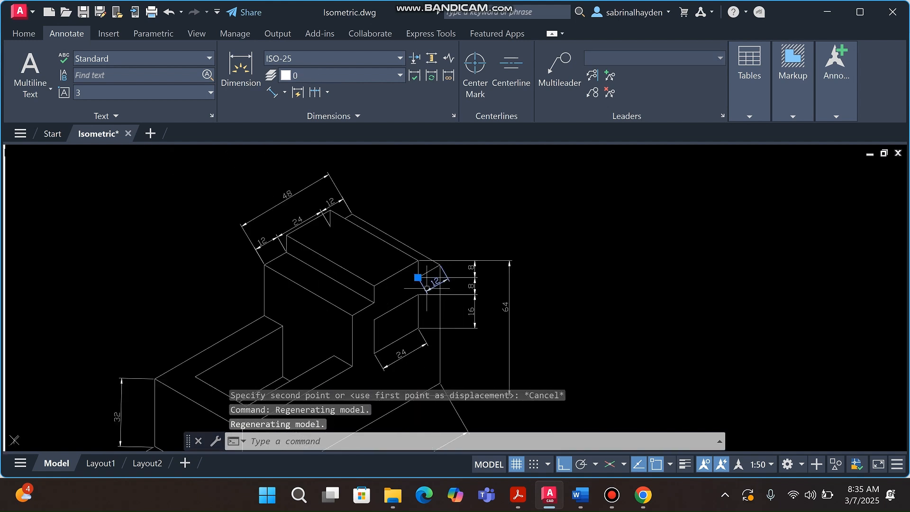
{"action": "type", "text": "m"}
{"action": "key", "text": "Return"}
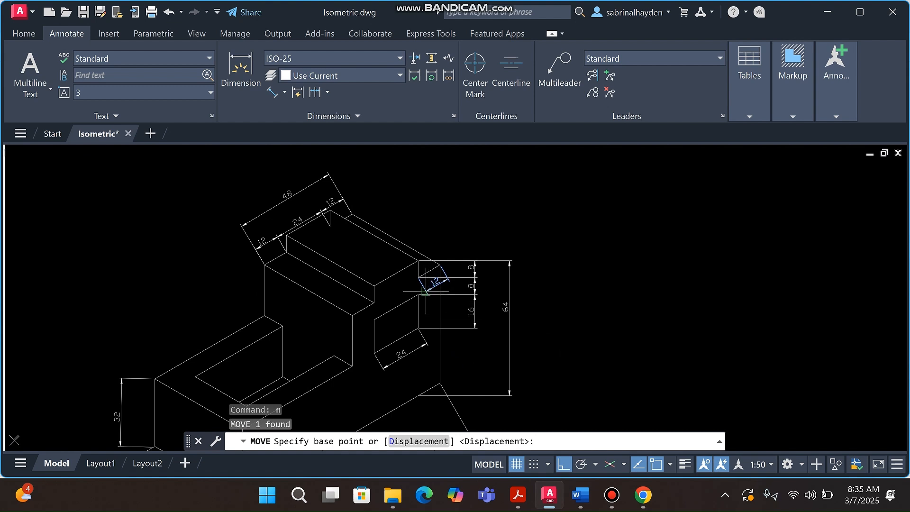
{"action": "left_click", "coordinate": [425, 290]}
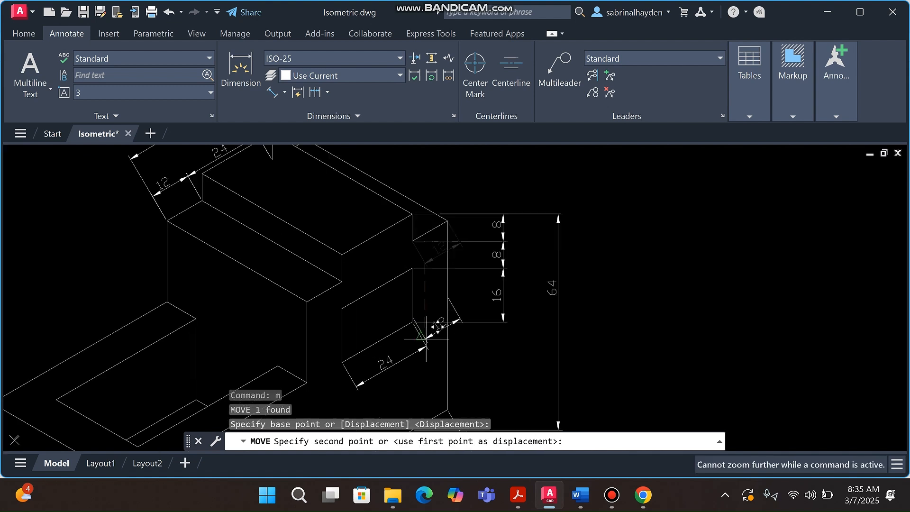
{"action": "scroll", "coordinate": [428, 337], "scroll_direction": "up", "scroll_amount": 2}
{"action": "left_click", "coordinate": [419, 343]}
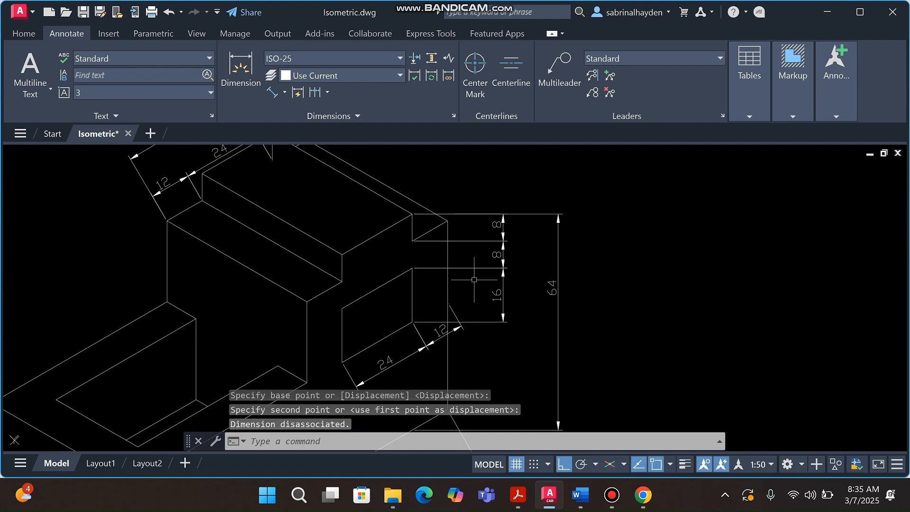
{"action": "scroll", "coordinate": [431, 268], "scroll_direction": "down", "scroll_amount": 3}
{"action": "key", "text": "Escape"}
{"action": "key", "text": "Escape"}
{"action": "key", "text": "Escape"}
{"action": "scroll", "coordinate": [469, 289], "scroll_direction": "down", "scroll_amount": 3}
{"action": "scroll", "coordinate": [441, 308], "scroll_direction": "up", "scroll_amount": 4}
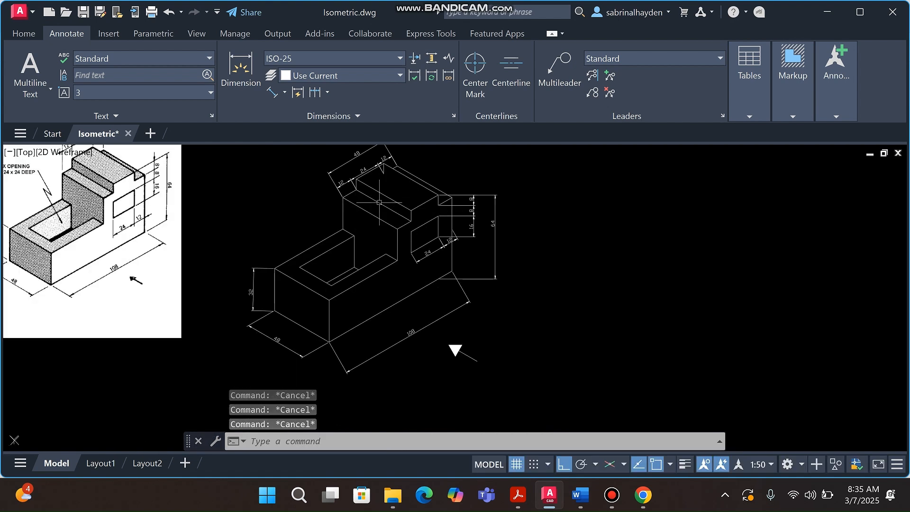
Window-select the 8, 8, 16 and 64 dimensions on the right side
{"action": "scroll", "coordinate": [246, 280], "scroll_direction": "down", "scroll_amount": 1}
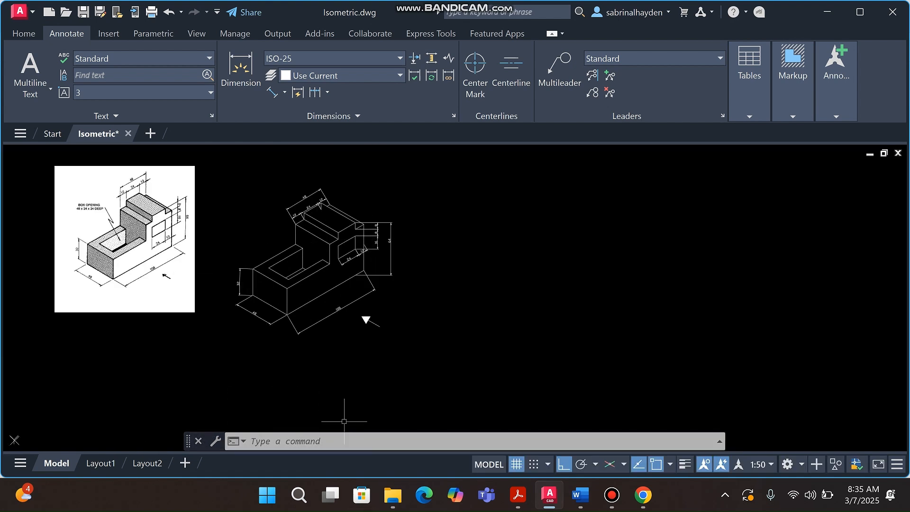
{"action": "mouse_move", "coordinate": [612, 494]}
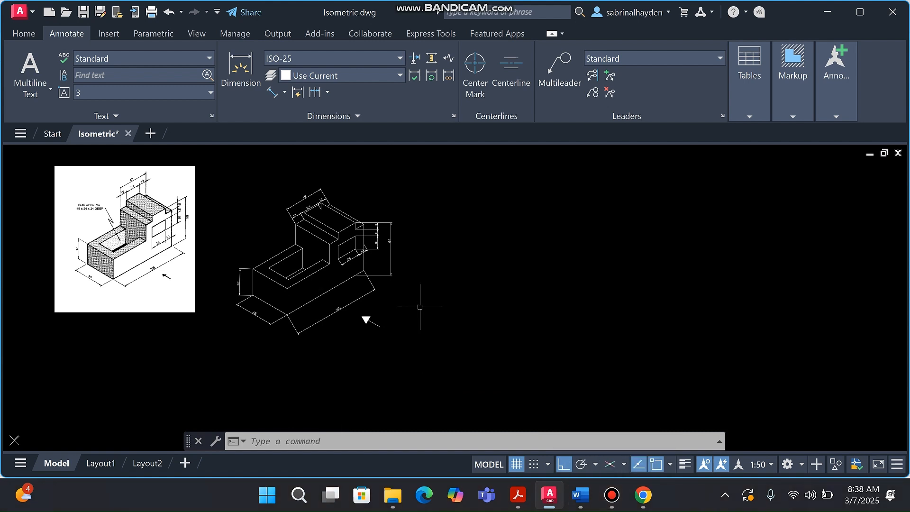
{"action": "scroll", "coordinate": [419, 301], "scroll_direction": "down", "scroll_amount": 4}
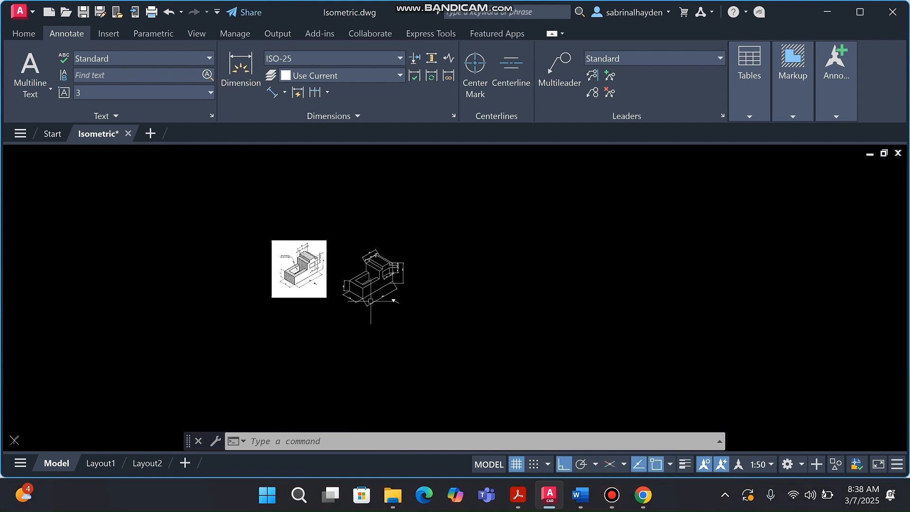
{"action": "scroll", "coordinate": [379, 304], "scroll_direction": "up", "scroll_amount": 6}
{"action": "scroll", "coordinate": [365, 311], "scroll_direction": "down", "scroll_amount": 3}
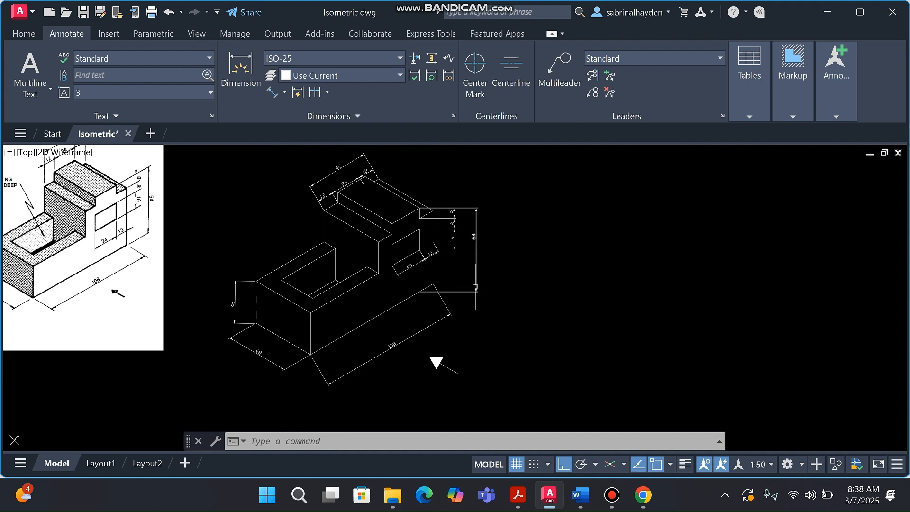
{"action": "left_click", "coordinate": [484, 305]}
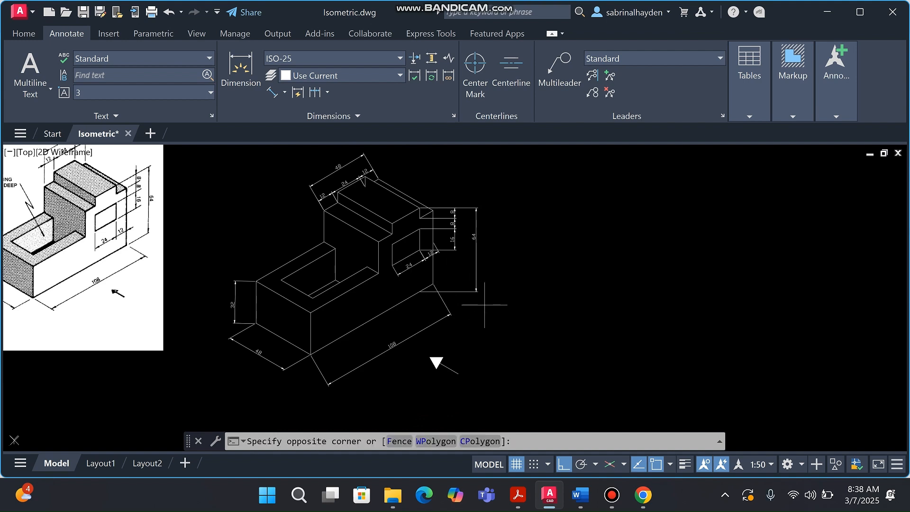
{"action": "left_click", "coordinate": [459, 188]}
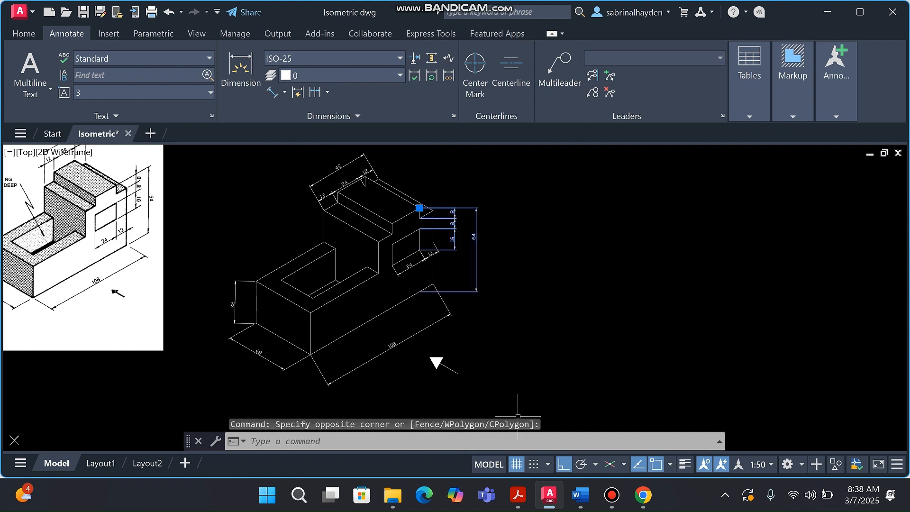
Add the 32 dimension to the selection with a second crossing window
{"action": "scroll", "coordinate": [526, 323], "scroll_direction": "down", "scroll_amount": 4}
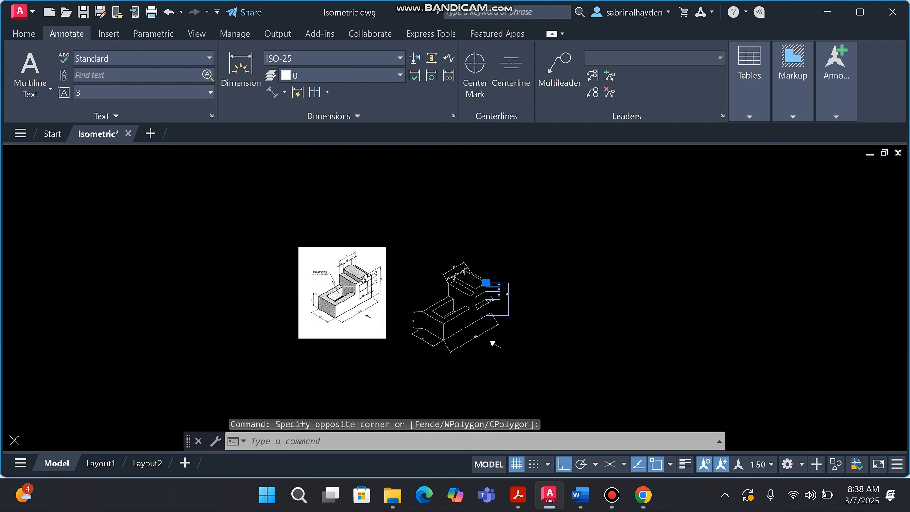
{"action": "scroll", "coordinate": [363, 280], "scroll_direction": "up", "scroll_amount": 5}
{"action": "scroll", "coordinate": [232, 284], "scroll_direction": "down", "scroll_amount": 1}
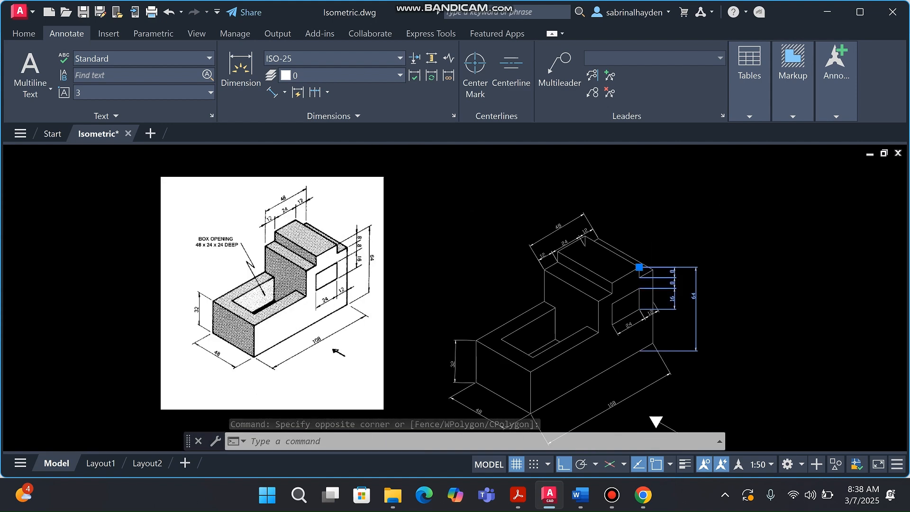
{"action": "scroll", "coordinate": [578, 296], "scroll_direction": "up", "scroll_amount": 2}
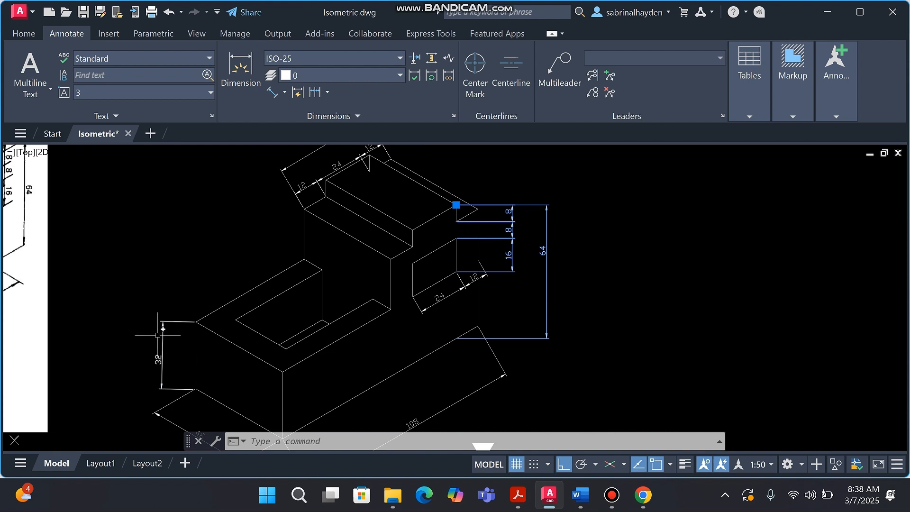
{"action": "scroll", "coordinate": [202, 310], "scroll_direction": "down", "scroll_amount": 2}
{"action": "scroll", "coordinate": [186, 339], "scroll_direction": "up", "scroll_amount": 2}
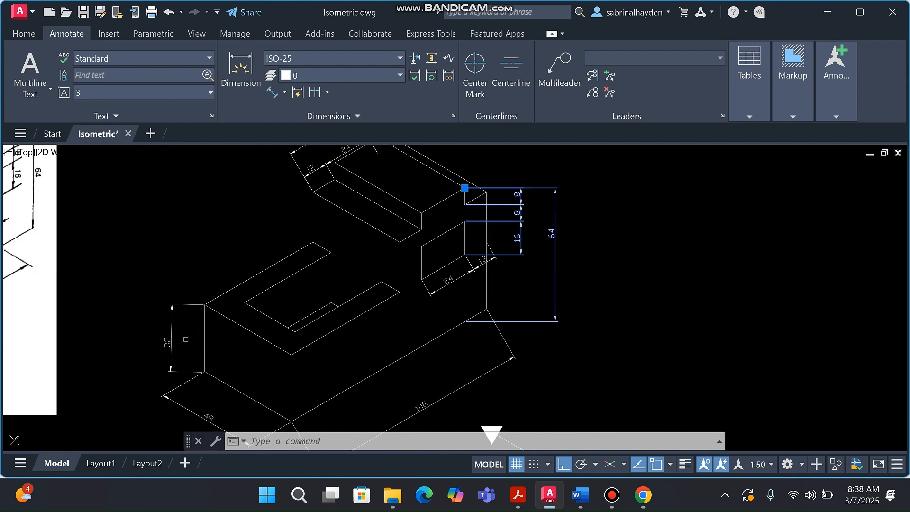
{"action": "left_click", "coordinate": [186, 339]}
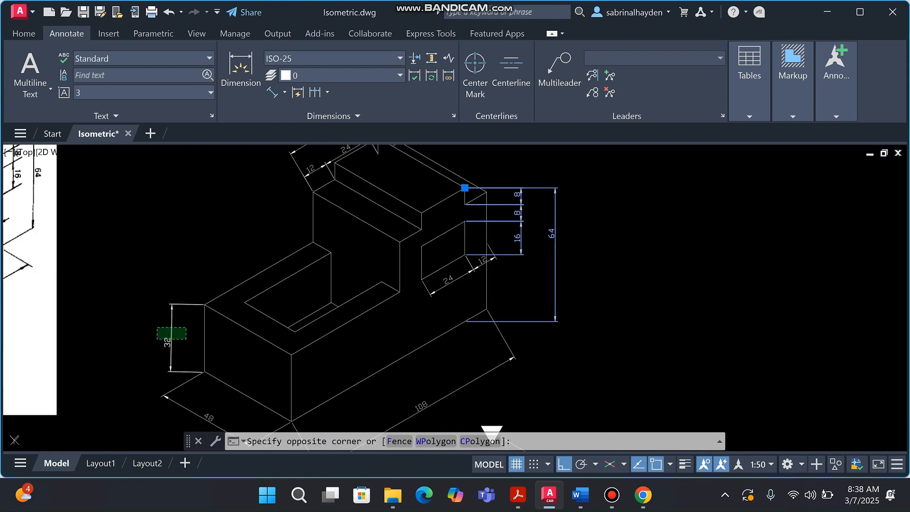
{"action": "left_click", "coordinate": [158, 327]}
{"action": "scroll", "coordinate": [399, 289], "scroll_direction": "down", "scroll_amount": 4}
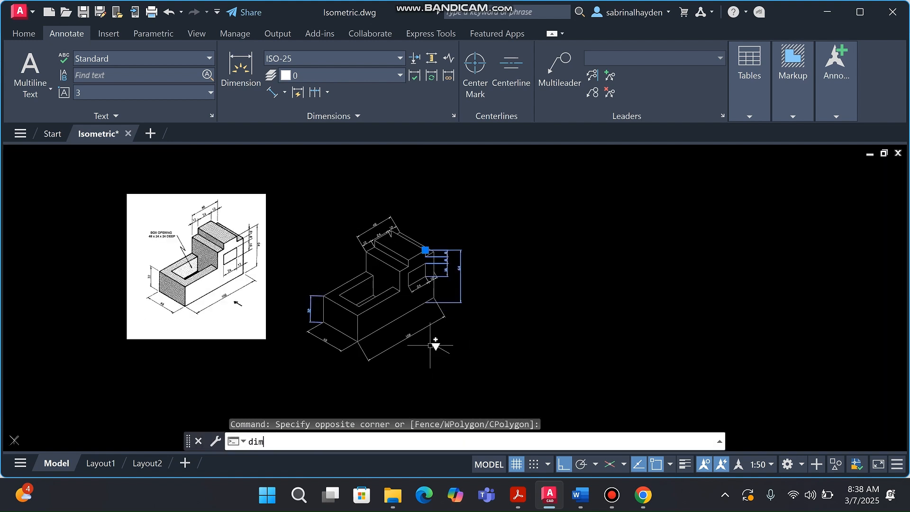
Oblique the selected 8, 8, 16, 64 and 32 dimensions to 30° with DIMEDIT
{"action": "key", "text": "Return"}
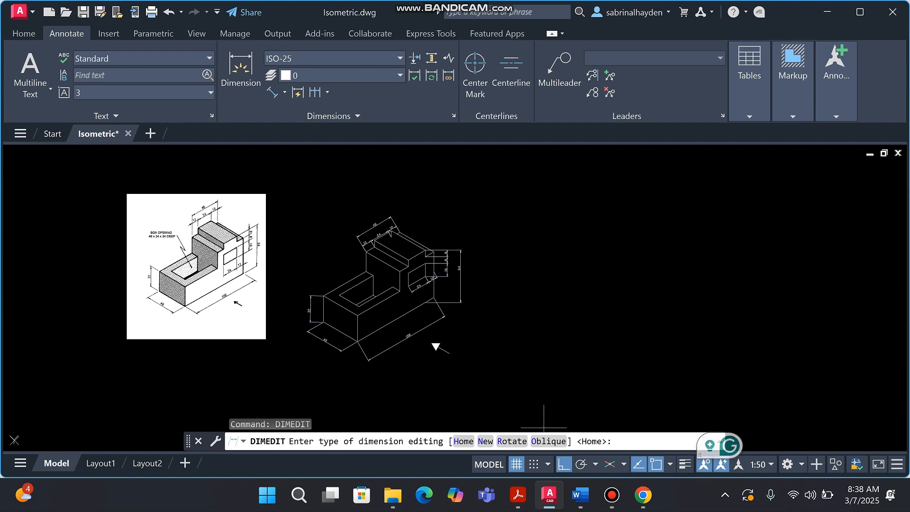
{"action": "type", "text": "o"}
{"action": "key", "text": "Return"}
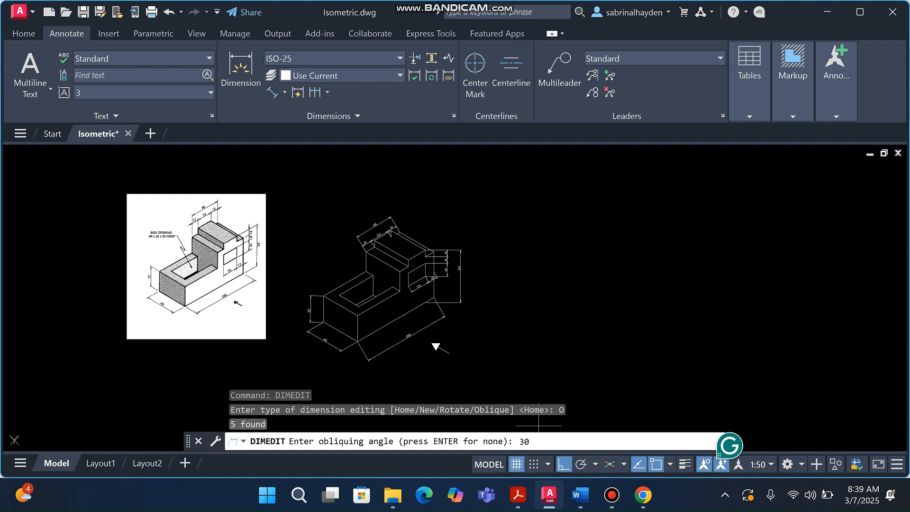
{"action": "key", "text": "Return"}
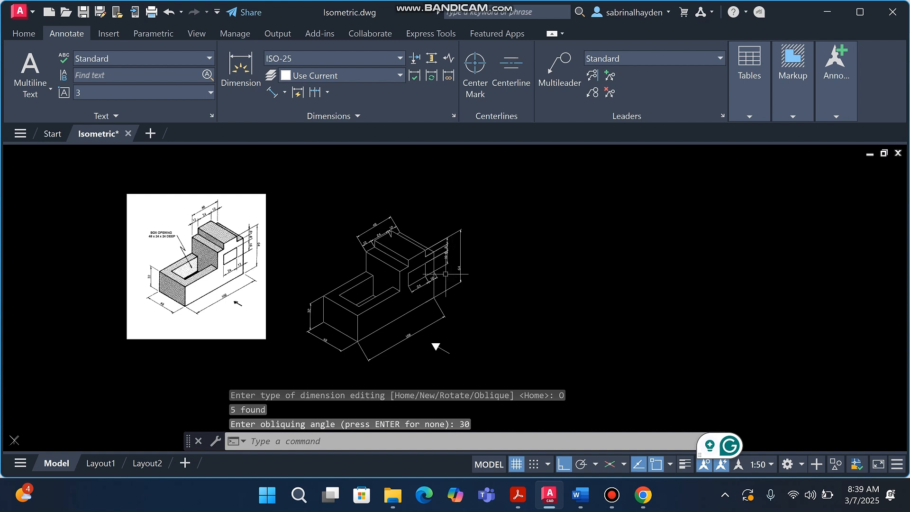
{"action": "scroll", "coordinate": [445, 274], "scroll_direction": "up", "scroll_amount": 5}
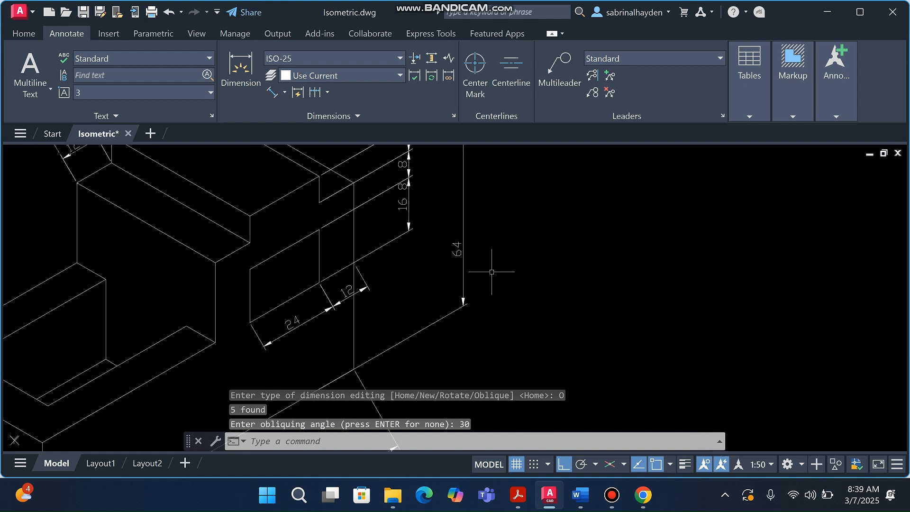
{"action": "scroll", "coordinate": [483, 309], "scroll_direction": "down", "scroll_amount": 5}
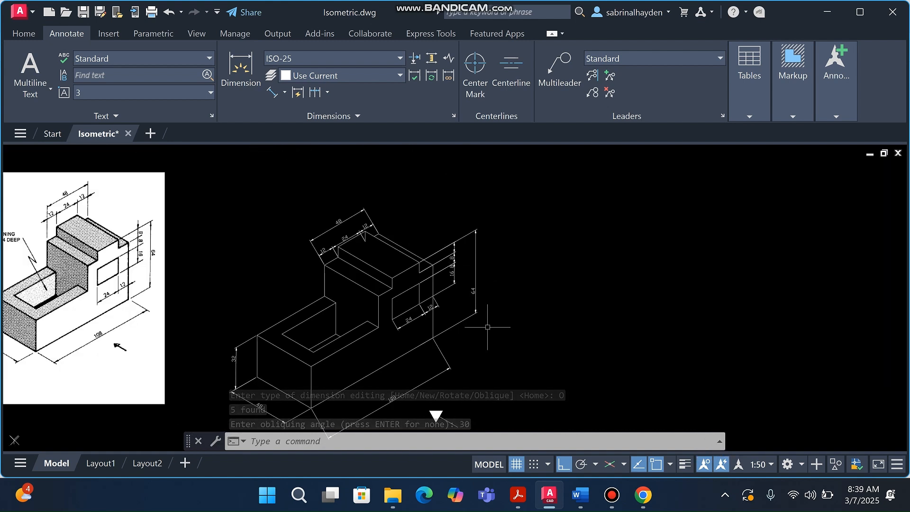
{"action": "scroll", "coordinate": [487, 327], "scroll_direction": "up", "scroll_amount": 6}
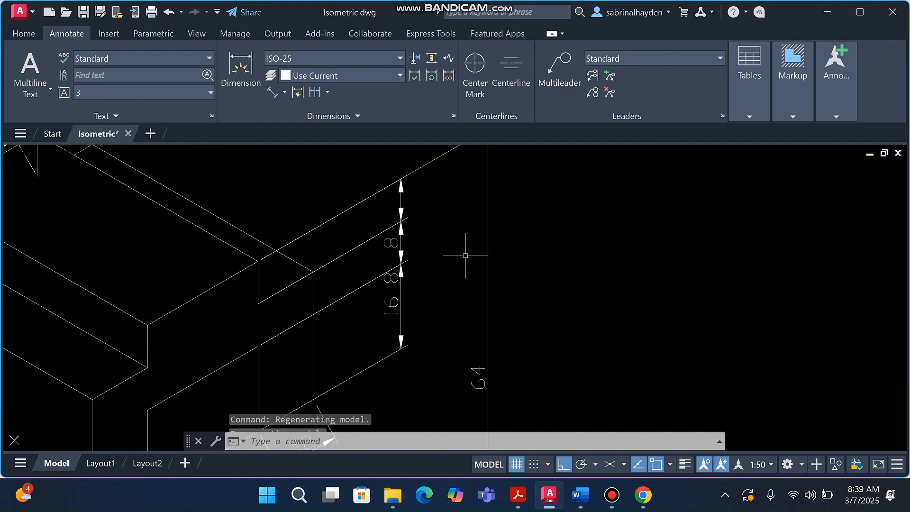
{"action": "scroll", "coordinate": [467, 265], "scroll_direction": "down", "scroll_amount": 6}
{"action": "scroll", "coordinate": [473, 303], "scroll_direction": "up", "scroll_amount": 3}
{"action": "scroll", "coordinate": [473, 291], "scroll_direction": "down", "scroll_amount": 3}
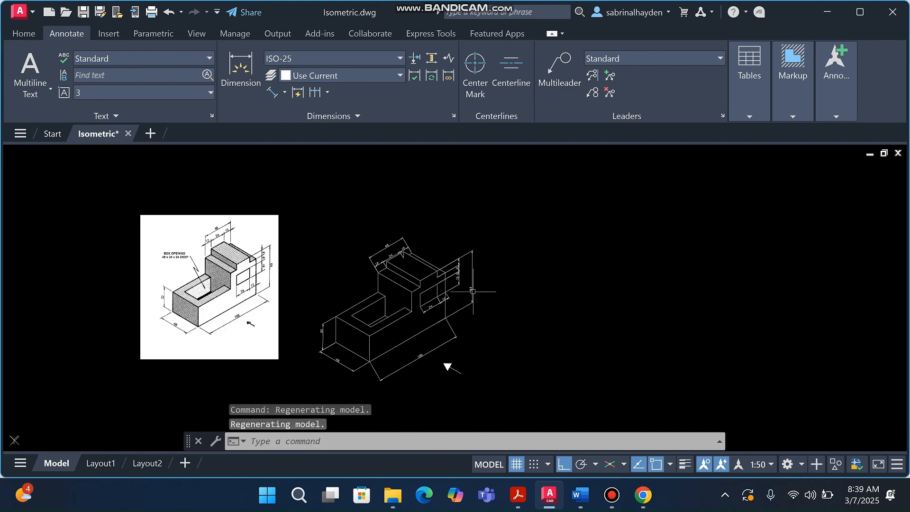
{"action": "scroll", "coordinate": [347, 354], "scroll_direction": "up", "scroll_amount": 5}
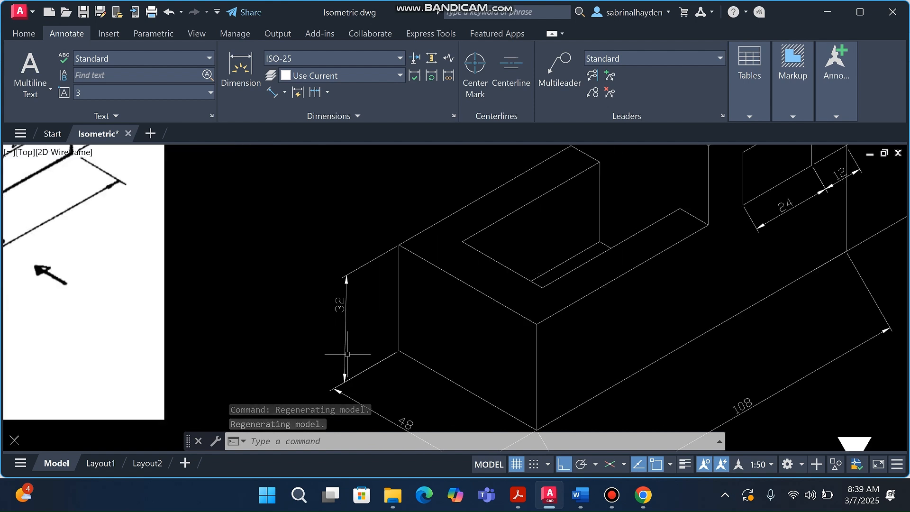
Re-oblique the 32 height dimension to 150° with DIMEDIT and zoom to check it
{"action": "left_click", "coordinate": [347, 353]}
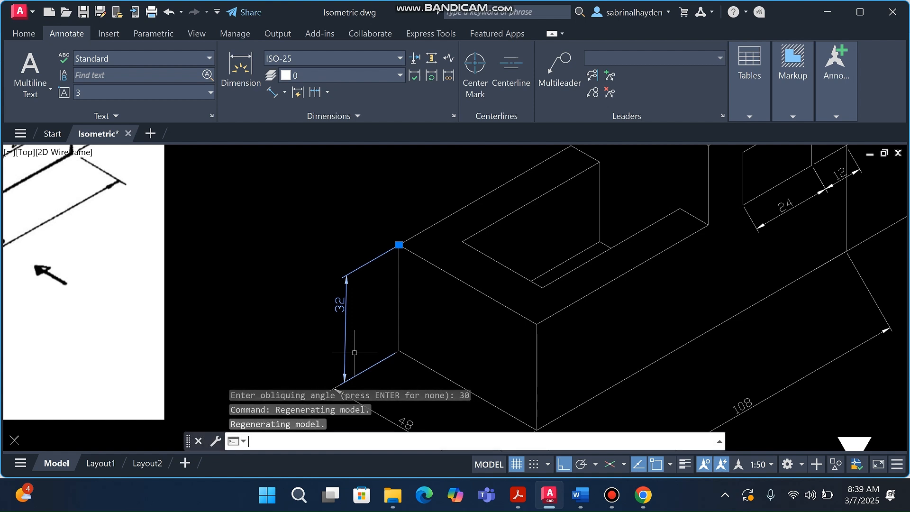
{"action": "type", "text": "t"}
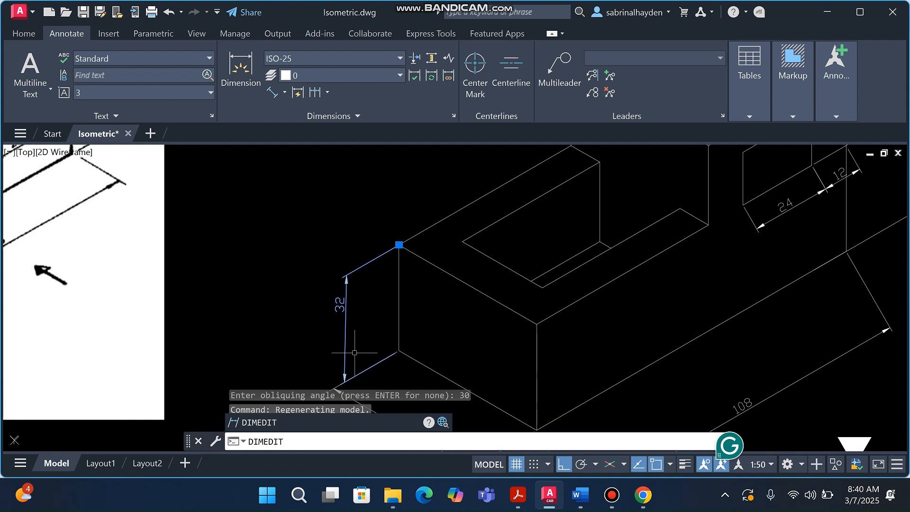
{"action": "key", "text": "Return"}
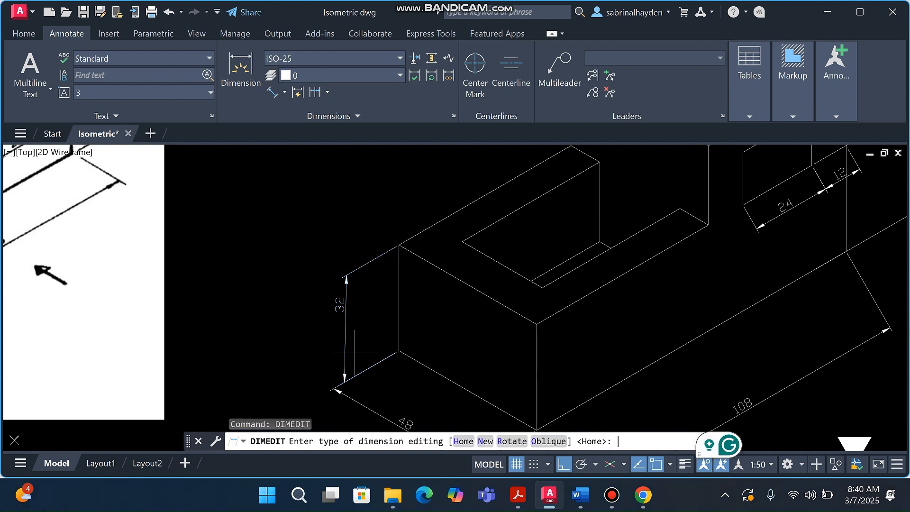
{"action": "type", "text": "o"}
{"action": "key", "text": "Return"}
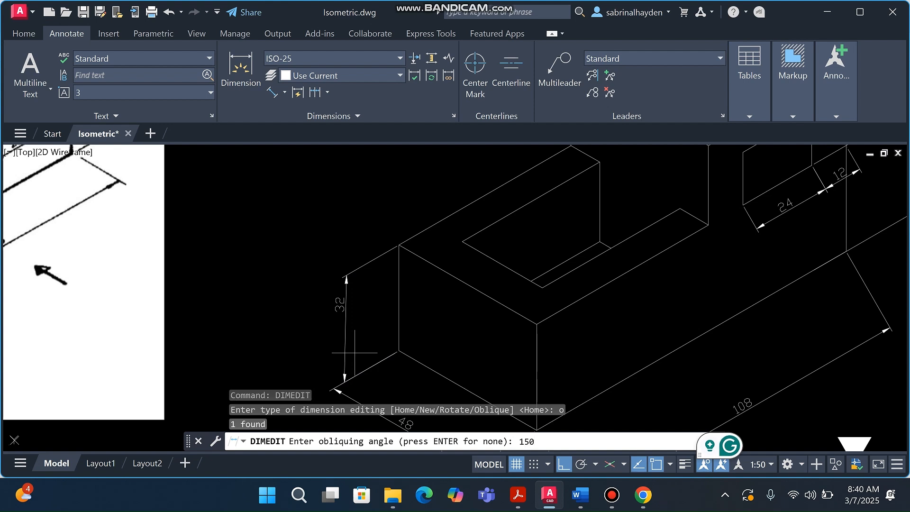
{"action": "key", "text": "Return"}
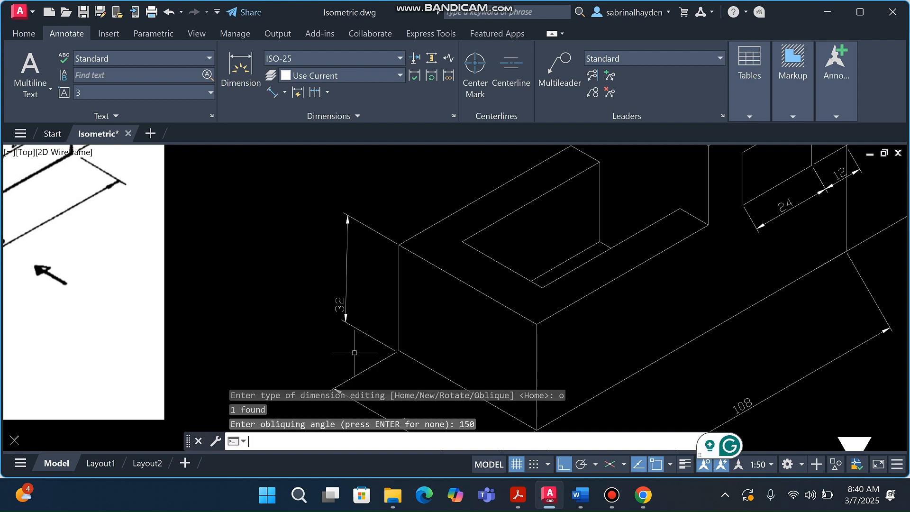
{"action": "scroll", "coordinate": [402, 290], "scroll_direction": "down", "scroll_amount": 5}
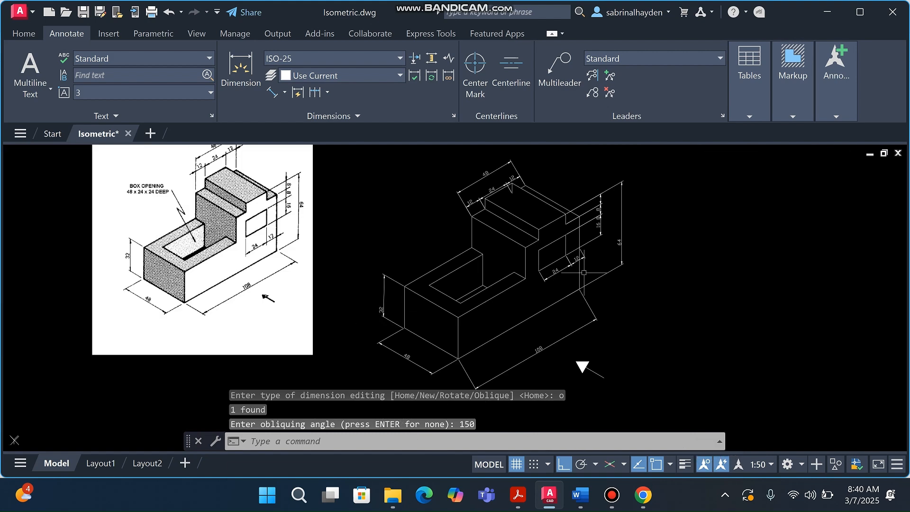
{"action": "scroll", "coordinate": [587, 267], "scroll_direction": "up", "scroll_amount": 2}
{"action": "scroll", "coordinate": [587, 266], "scroll_direction": "down", "scroll_amount": 3}
{"action": "scroll", "coordinate": [559, 312], "scroll_direction": "up", "scroll_amount": 3}
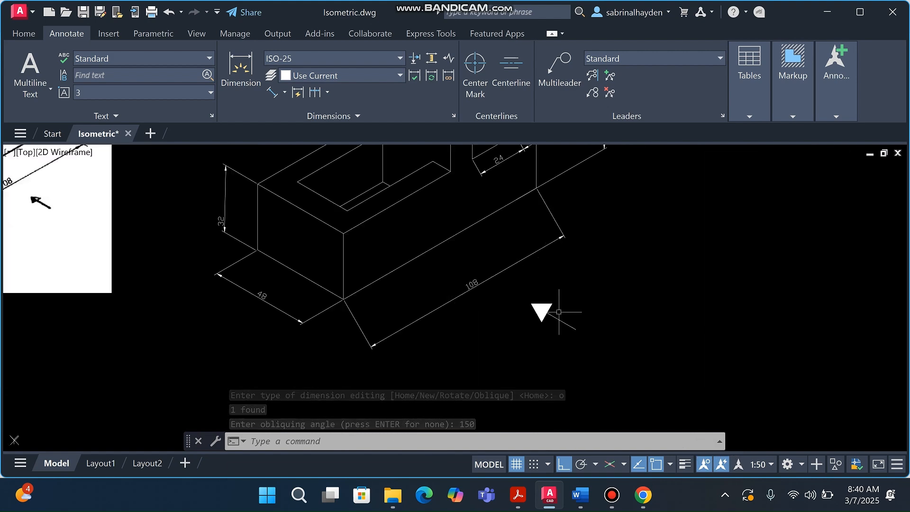
{"action": "scroll", "coordinate": [400, 318], "scroll_direction": "down", "scroll_amount": 2}
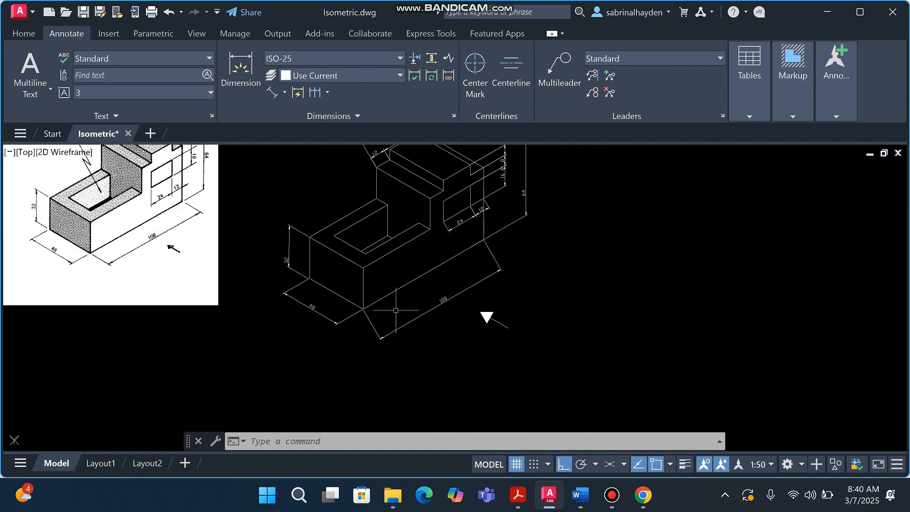
{"action": "scroll", "coordinate": [402, 308], "scroll_direction": "down", "scroll_amount": 4}
{"action": "scroll", "coordinate": [426, 356], "scroll_direction": "up", "scroll_amount": 4}
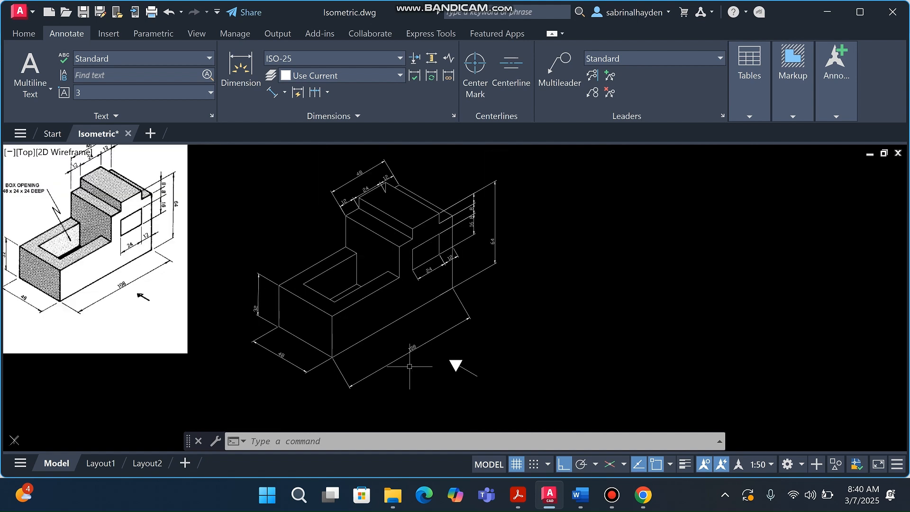
{"action": "scroll", "coordinate": [413, 368], "scroll_direction": "up", "scroll_amount": 3}
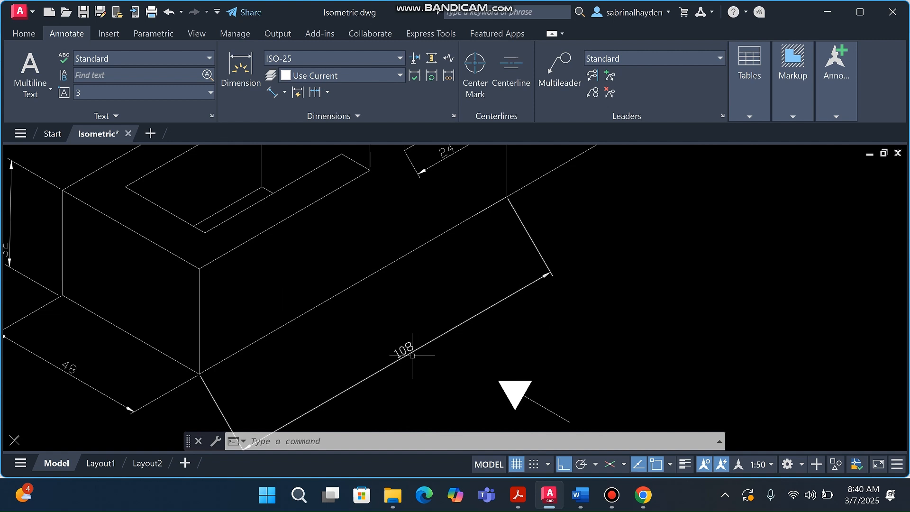
Oblique the 108 length dimension to 150° with DIMEDIT so it follows the isometric face
{"action": "left_click", "coordinate": [385, 355]}
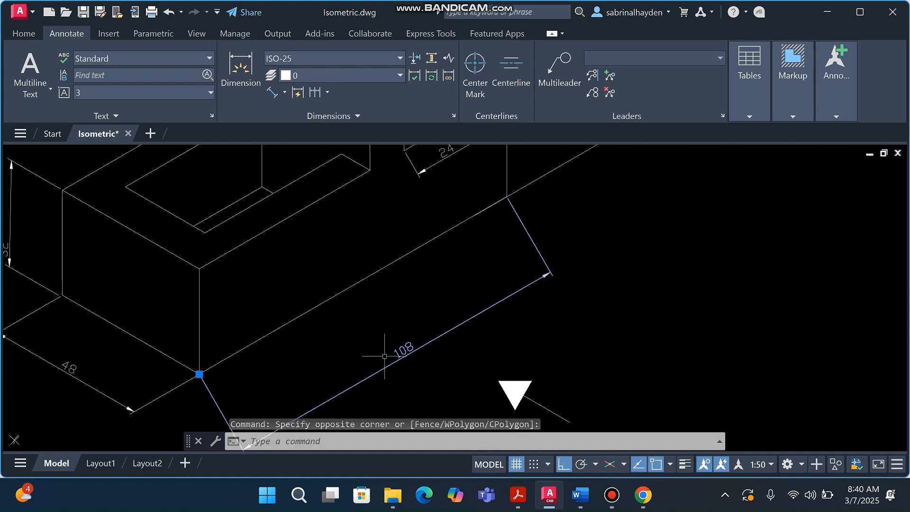
{"action": "key", "text": "Delete"}
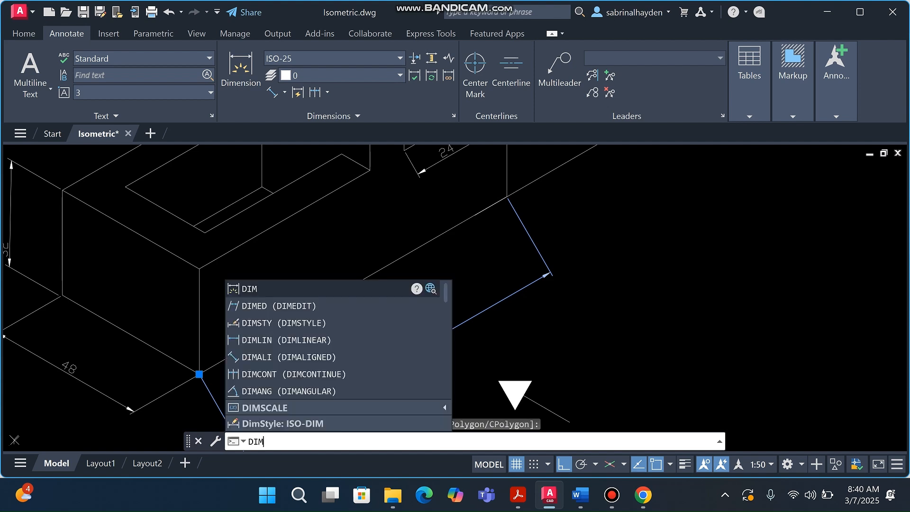
{"action": "type", "text": "eed"}
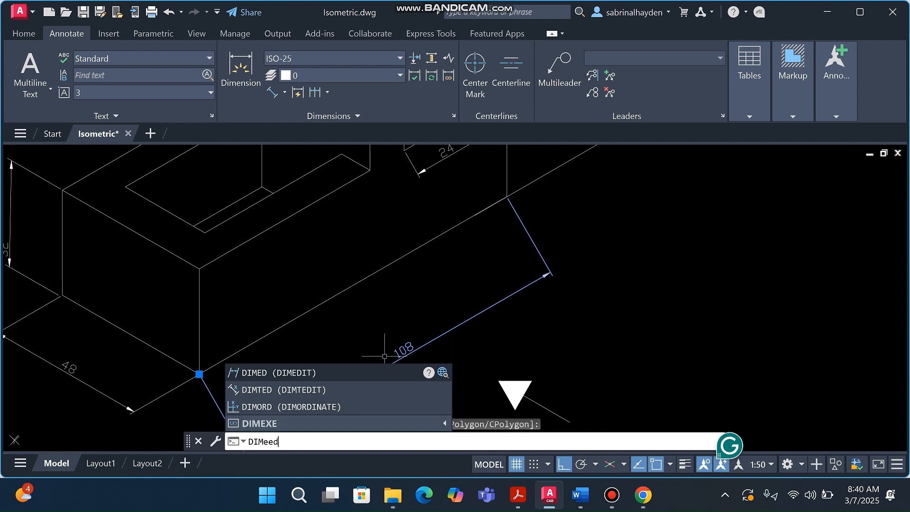
{"action": "key", "text": "BackSpace"}
{"action": "key", "text": "BackSpace"}
{"action": "type", "text": "EDit"}
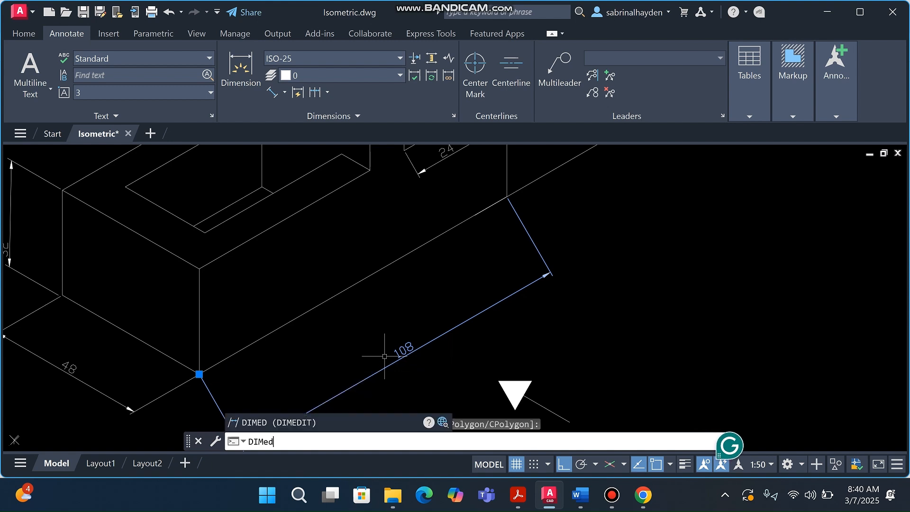
{"action": "key", "text": "Return"}
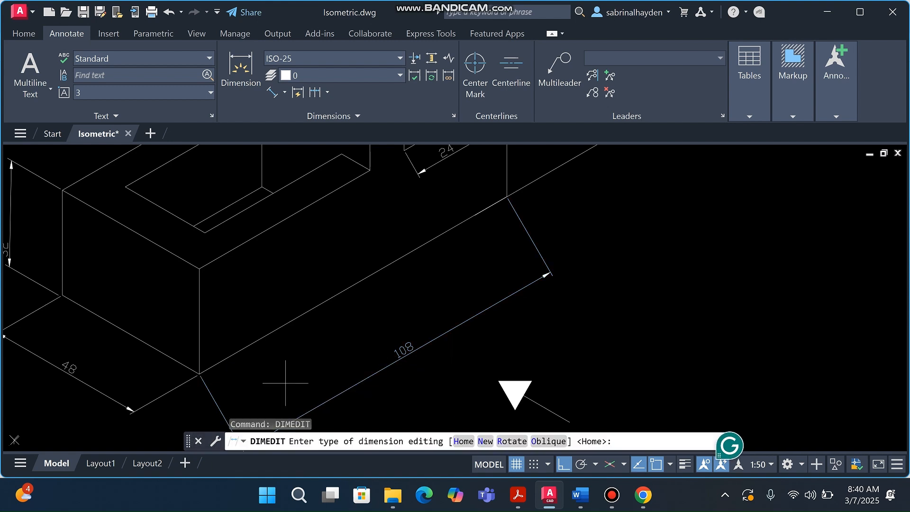
{"action": "type", "text": "O"}
{"action": "key", "text": "Return"}
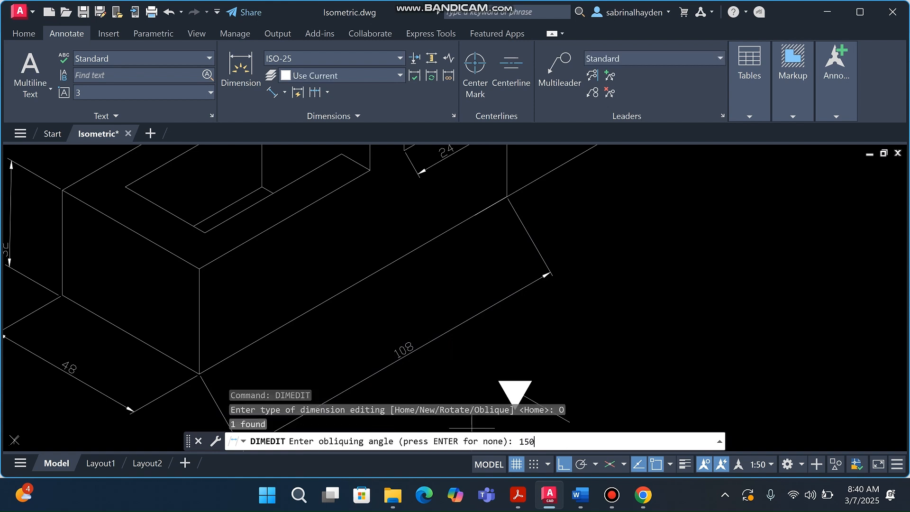
{"action": "type", "text": "150"}
{"action": "key", "text": "Return"}
{"action": "scroll", "coordinate": [305, 360], "scroll_direction": "down", "scroll_amount": 4}
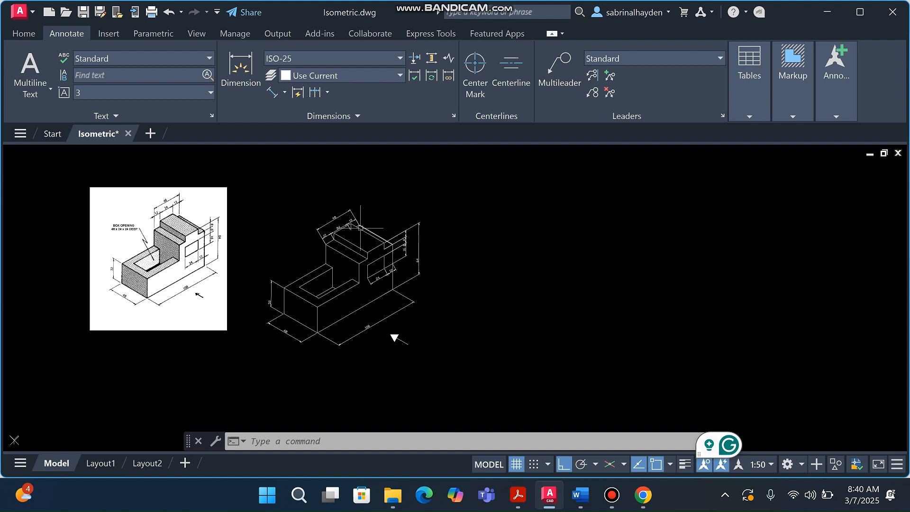
{"action": "scroll", "coordinate": [353, 222], "scroll_direction": "up", "scroll_amount": 4}
{"action": "scroll", "coordinate": [365, 221], "scroll_direction": "up", "scroll_amount": 3}
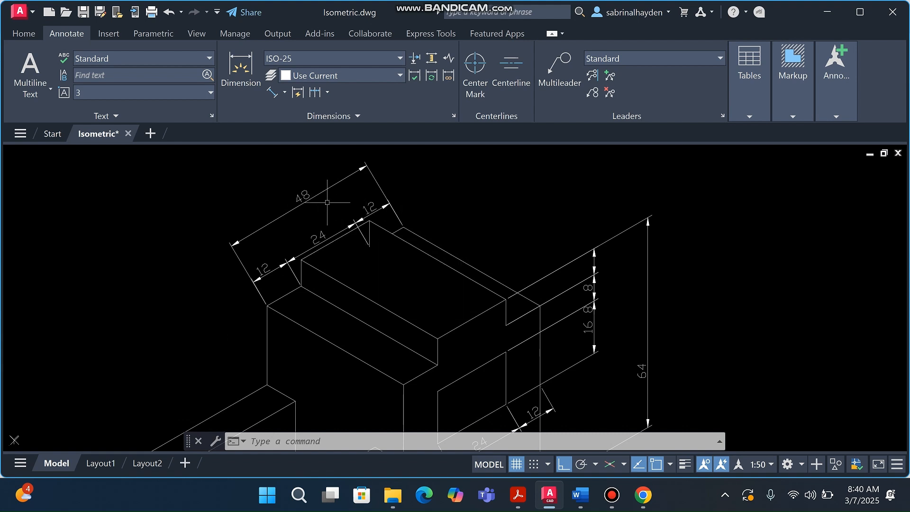
Select the top-step 48, 24 and 12 dimensions plus the side-opening 24 and 12 dimensions
{"action": "left_click", "coordinate": [369, 247]}
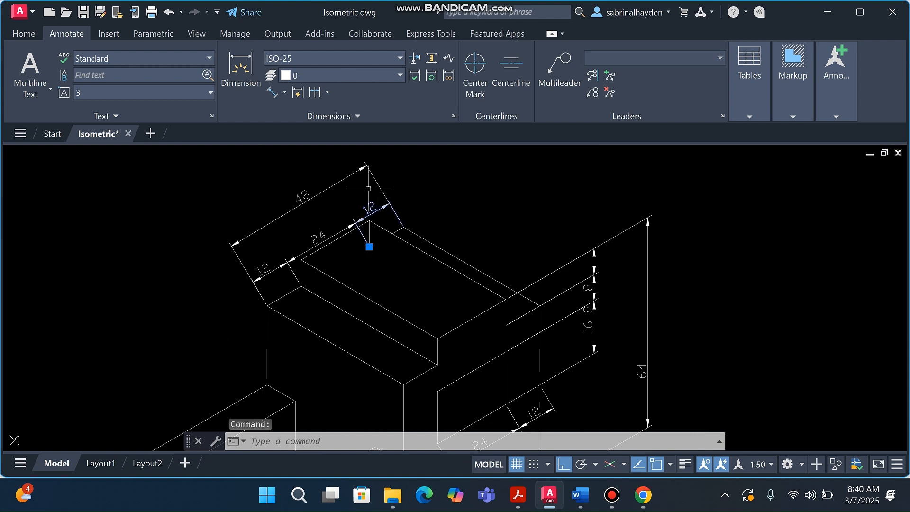
{"action": "left_click", "coordinate": [292, 258]}
{"action": "left_click", "coordinate": [264, 277]}
{"action": "scroll", "coordinate": [261, 258], "scroll_direction": "down", "scroll_amount": 5}
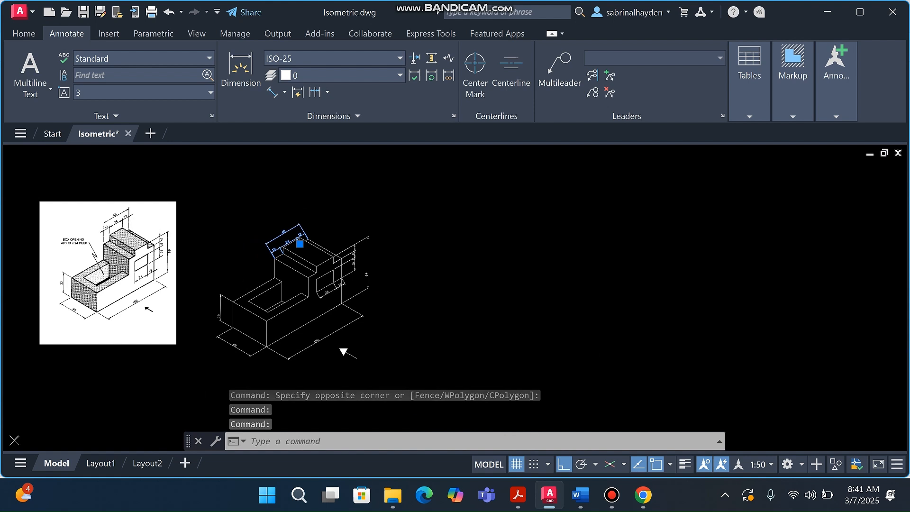
{"action": "scroll", "coordinate": [113, 237], "scroll_direction": "up", "scroll_amount": 2}
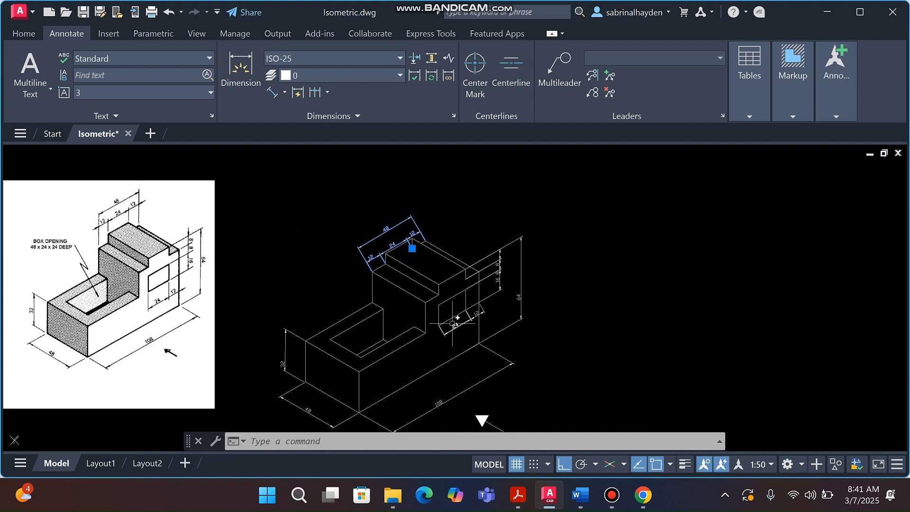
{"action": "scroll", "coordinate": [476, 322], "scroll_direction": "up", "scroll_amount": 3}
{"action": "left_click", "coordinate": [462, 301]}
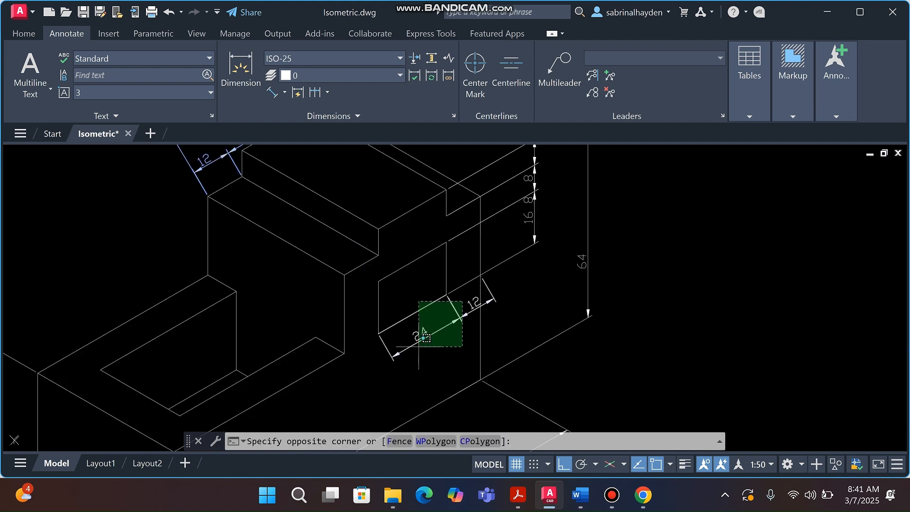
{"action": "left_click", "coordinate": [452, 323]}
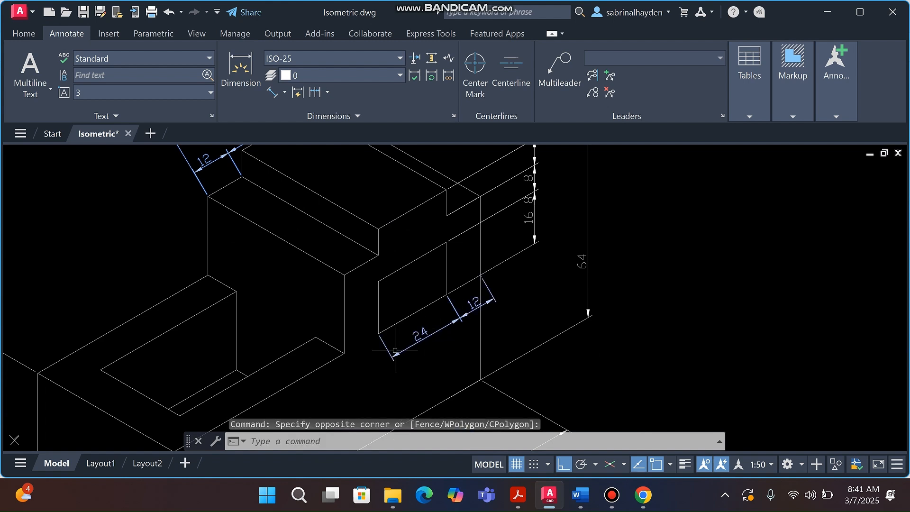
{"action": "scroll", "coordinate": [425, 340], "scroll_direction": "down", "scroll_amount": 6}
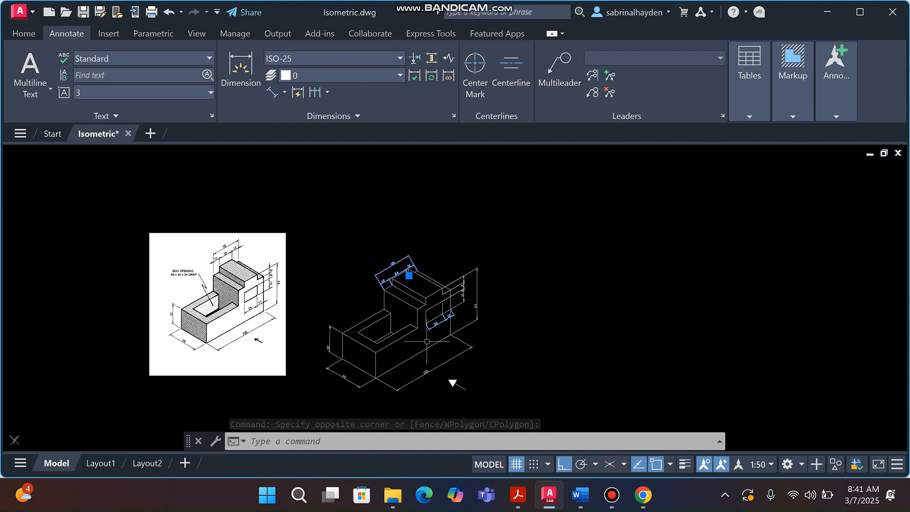
Oblique the six selected dimensions to 90° with DIMEDIT so their extension lines stand vertical
{"action": "type", "text": "d"}
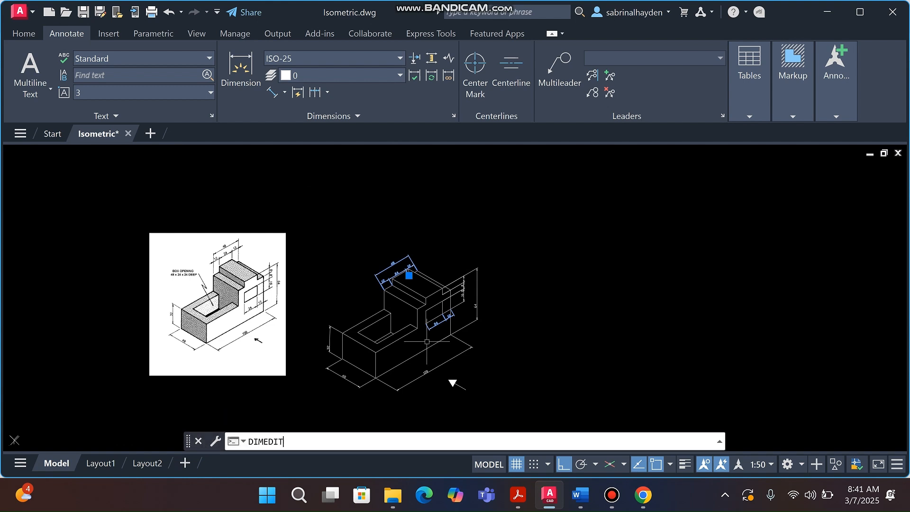
{"action": "key", "text": "Return"}
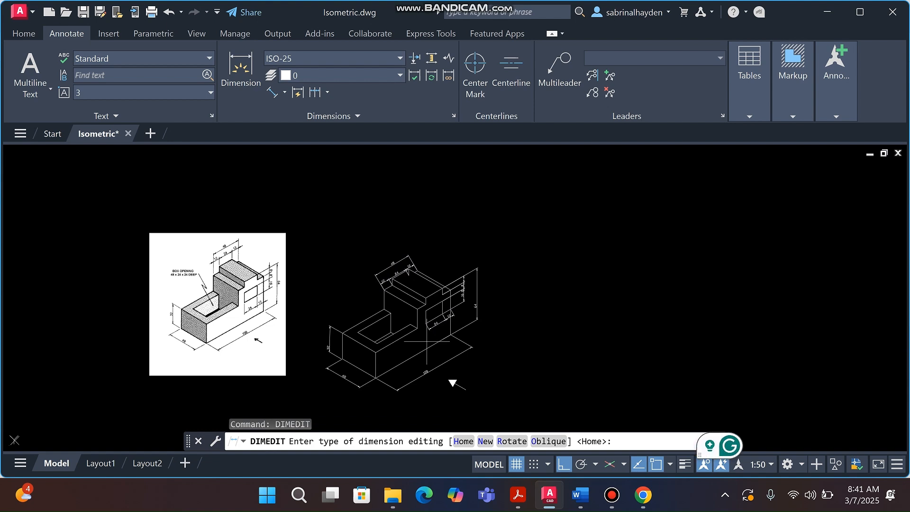
{"action": "type", "text": "o"}
{"action": "key", "text": "Return"}
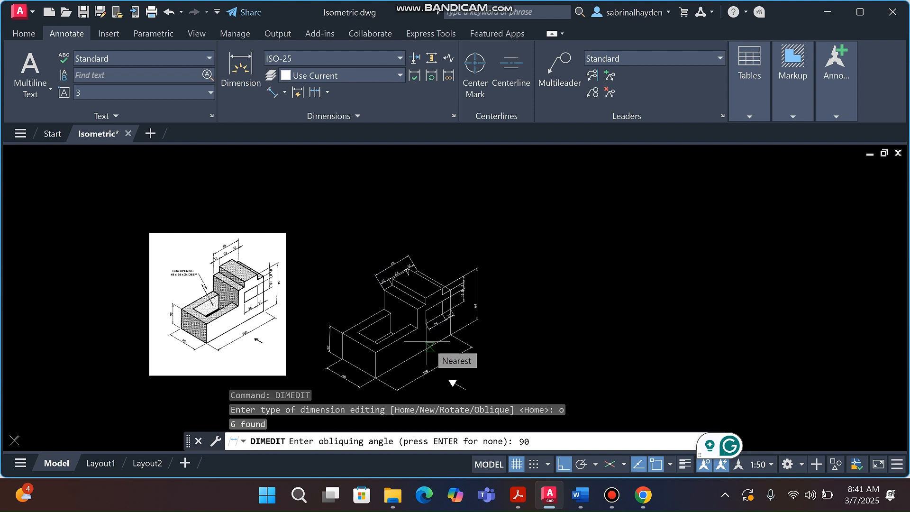
{"action": "type", "text": "90"}
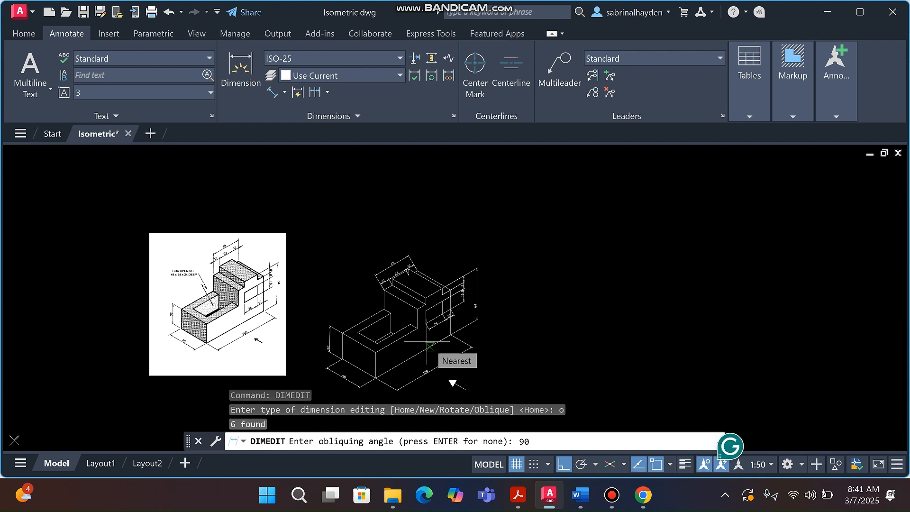
{"action": "key", "text": "Return"}
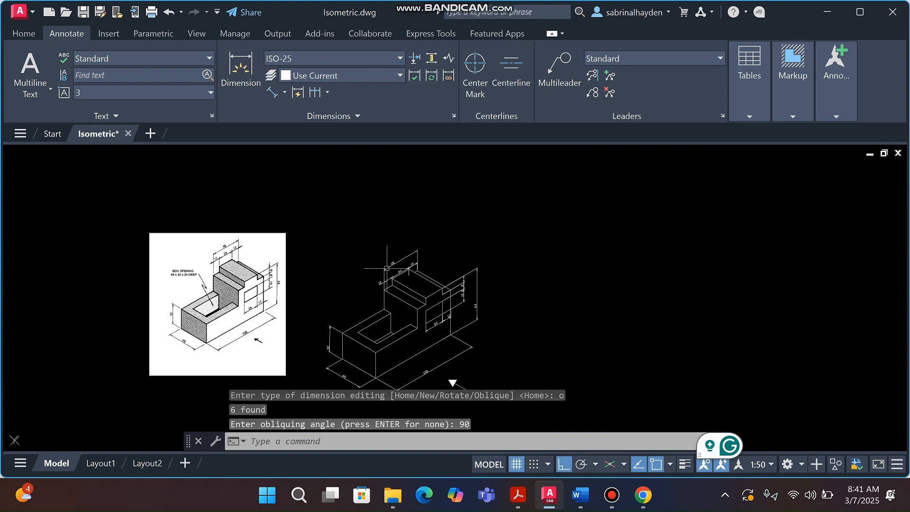
{"action": "scroll", "coordinate": [387, 268], "scroll_direction": "up", "scroll_amount": 5}
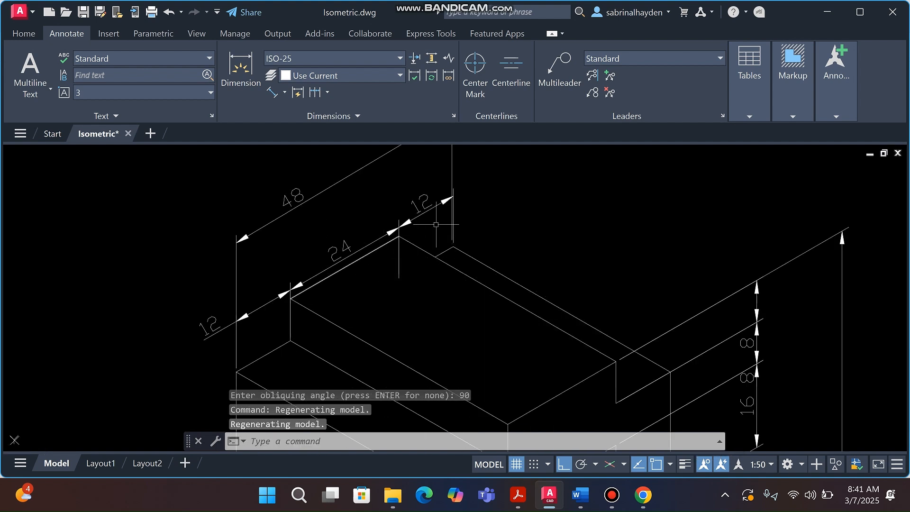
{"action": "scroll", "coordinate": [398, 237], "scroll_direction": "down", "scroll_amount": 7}
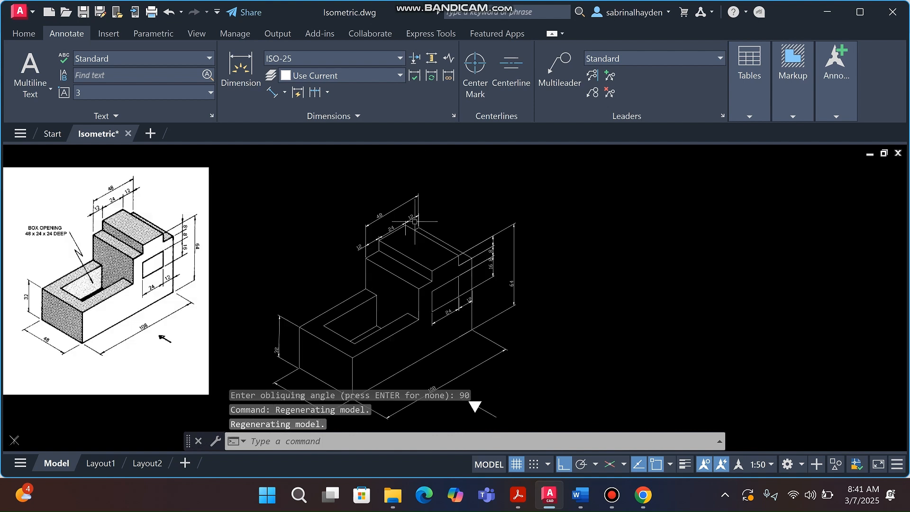
{"action": "scroll", "coordinate": [361, 341], "scroll_direction": "up", "scroll_amount": 6}
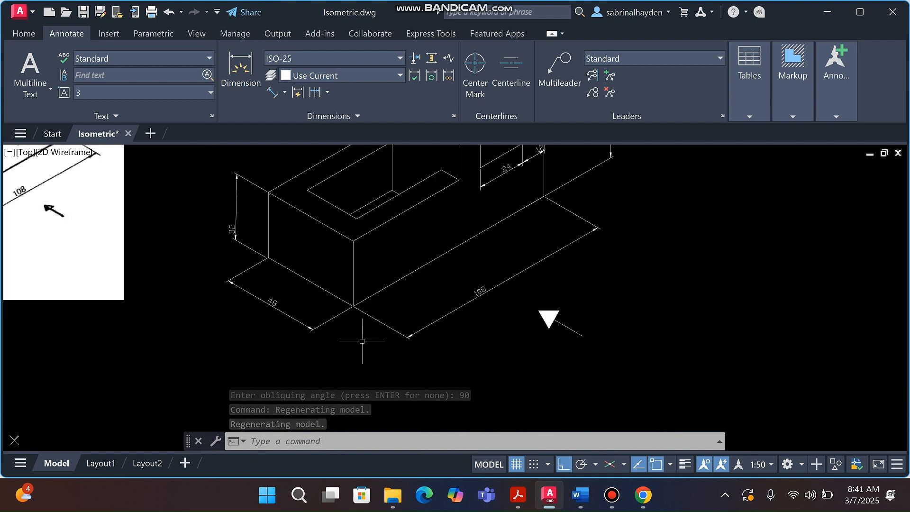
{"action": "scroll", "coordinate": [362, 340], "scroll_direction": "down", "scroll_amount": 4}
{"action": "scroll", "coordinate": [495, 220], "scroll_direction": "up", "scroll_amount": 3}
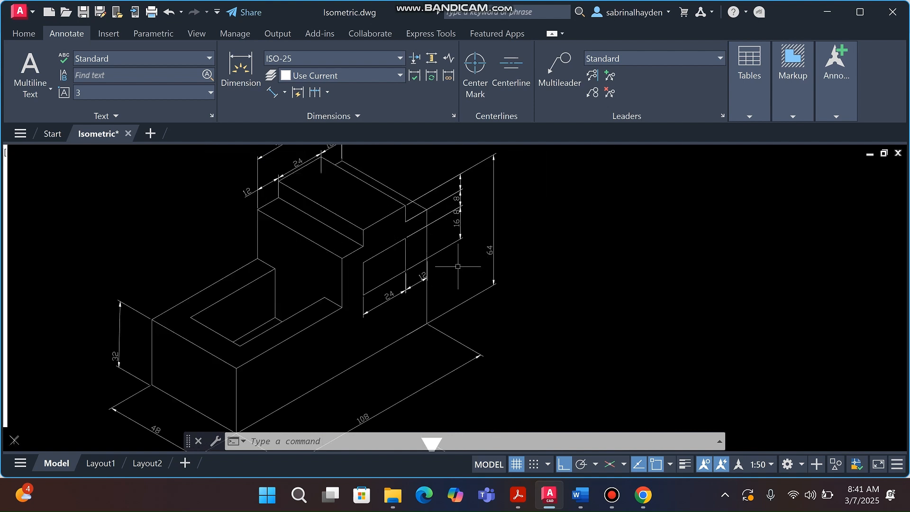
{"action": "scroll", "coordinate": [490, 290], "scroll_direction": "down", "scroll_amount": 2}
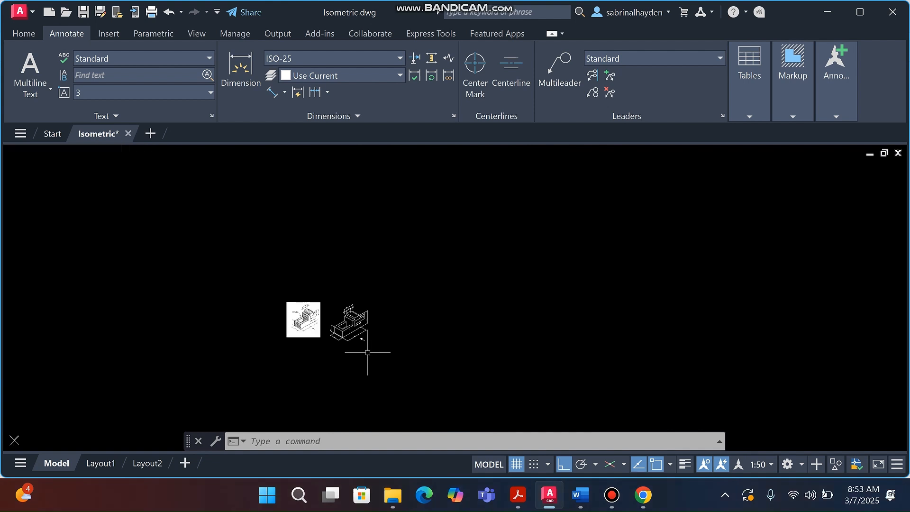
{"action": "scroll", "coordinate": [379, 339], "scroll_direction": "up", "scroll_amount": 4}
{"action": "scroll", "coordinate": [375, 335], "scroll_direction": "down", "scroll_amount": 1}
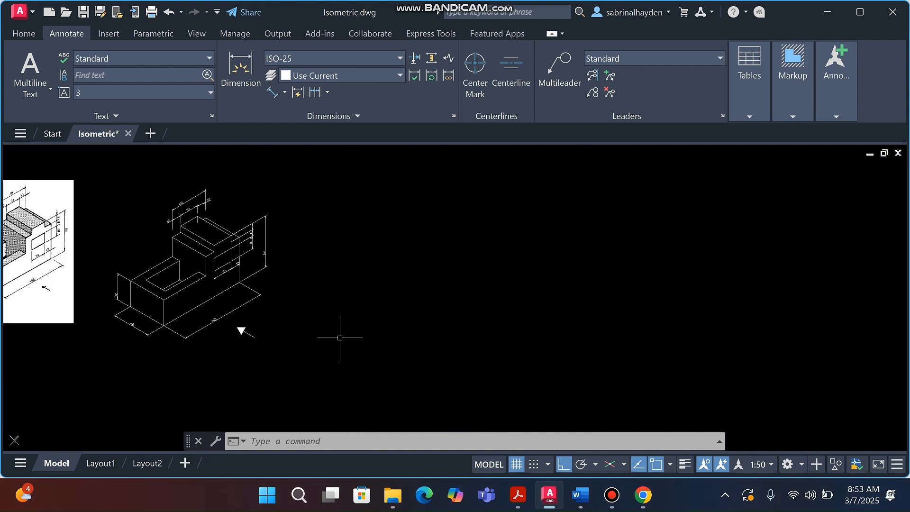
{"action": "scroll", "coordinate": [118, 310], "scroll_direction": "up", "scroll_amount": 2}
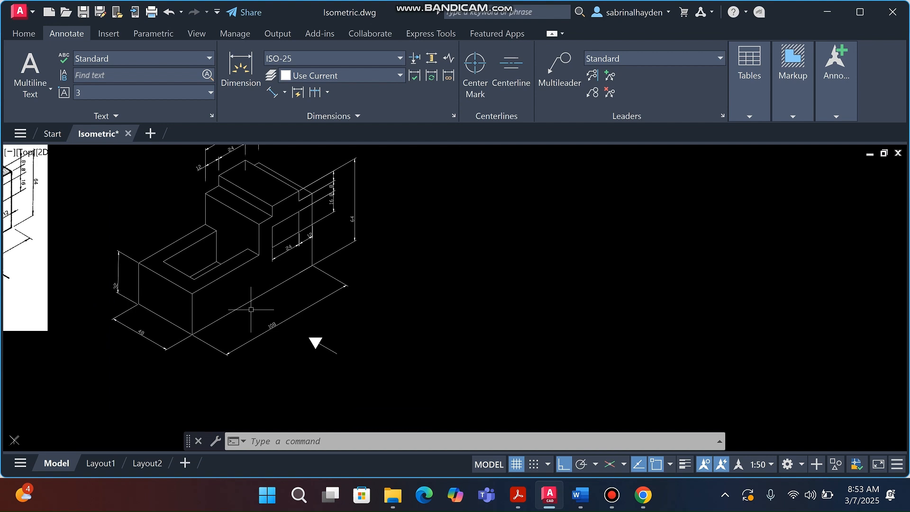
{"action": "scroll", "coordinate": [326, 303], "scroll_direction": "down", "scroll_amount": 3}
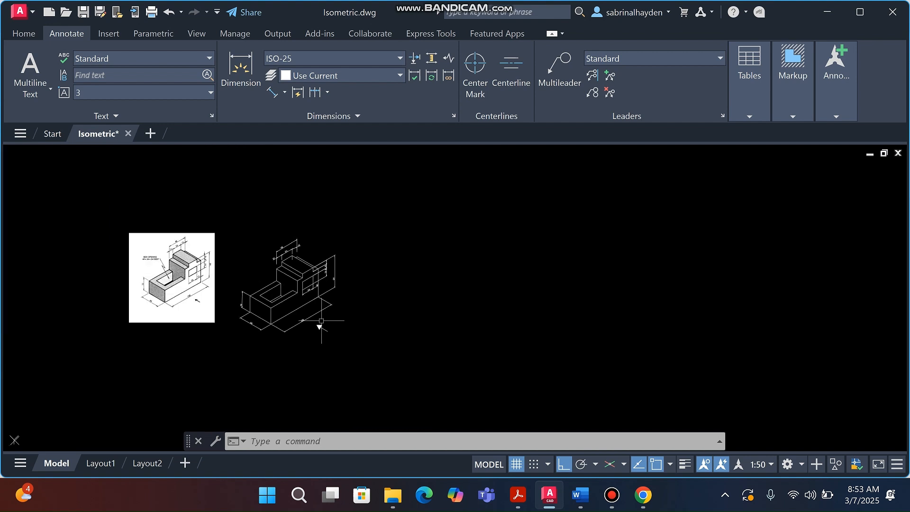
{"action": "scroll", "coordinate": [293, 334], "scroll_direction": "up", "scroll_amount": 5}
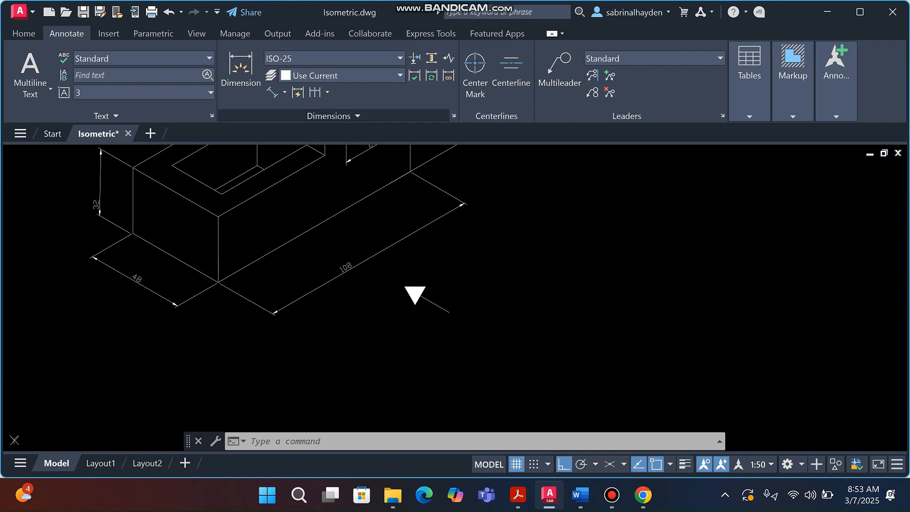
Centre the text of the 108 and 32 dimensions on their dimension lines
{"action": "left_click", "coordinate": [331, 115]}
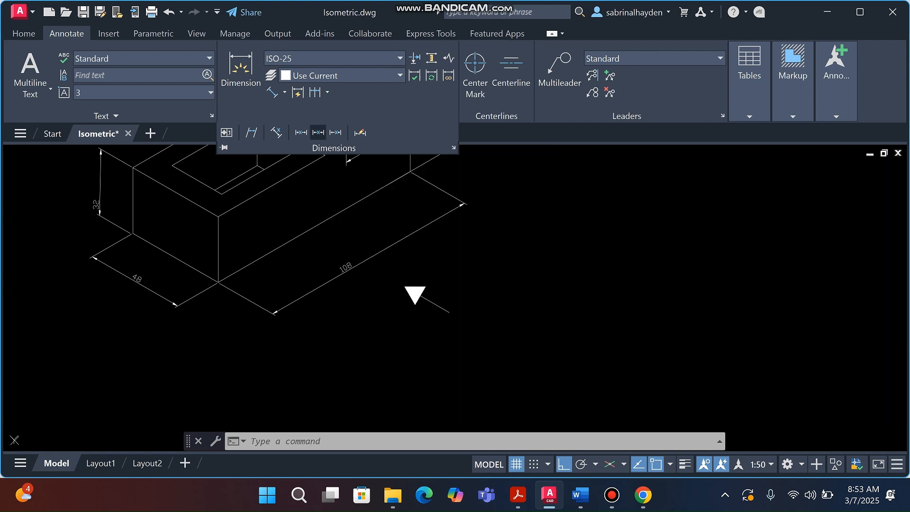
{"action": "left_click", "coordinate": [317, 133]}
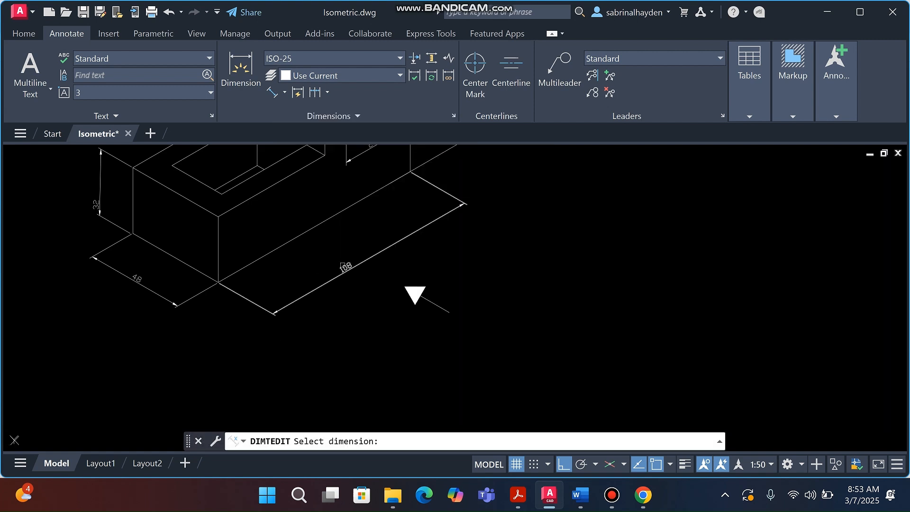
{"action": "left_click", "coordinate": [345, 270]}
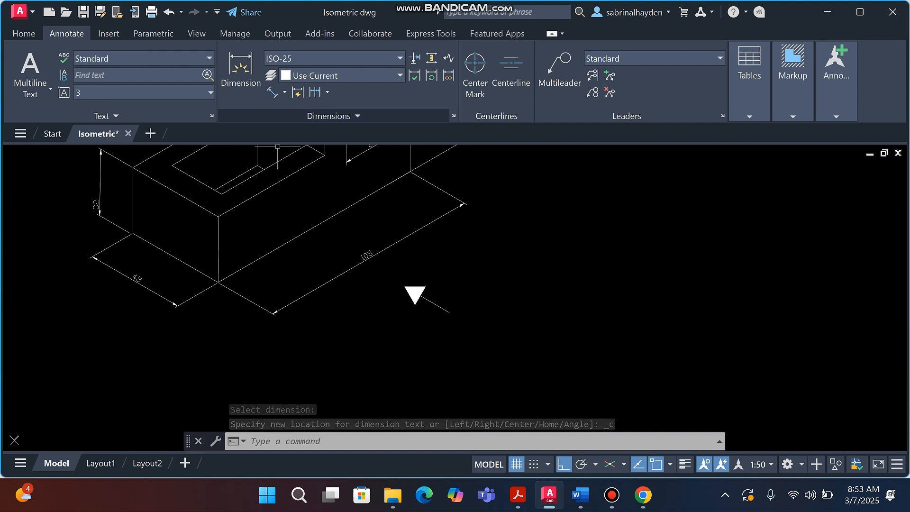
{"action": "left_click", "coordinate": [333, 116]}
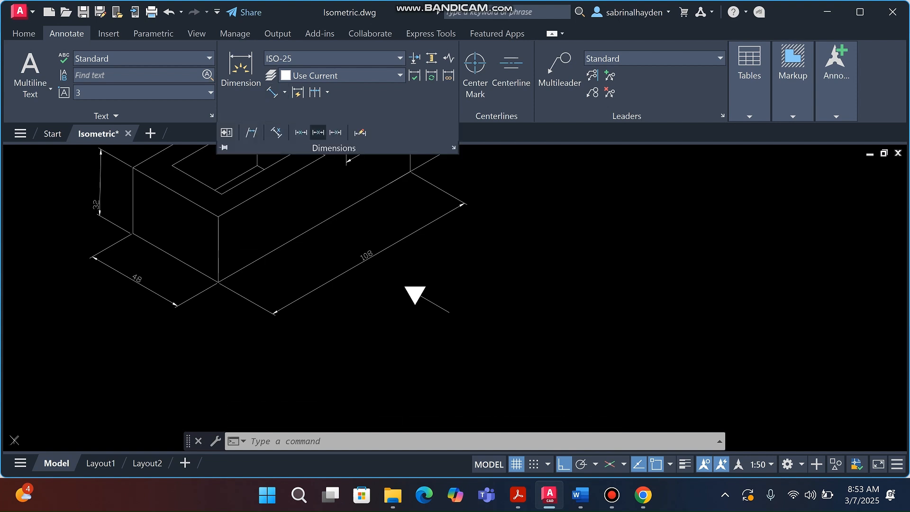
{"action": "left_click", "coordinate": [318, 133]}
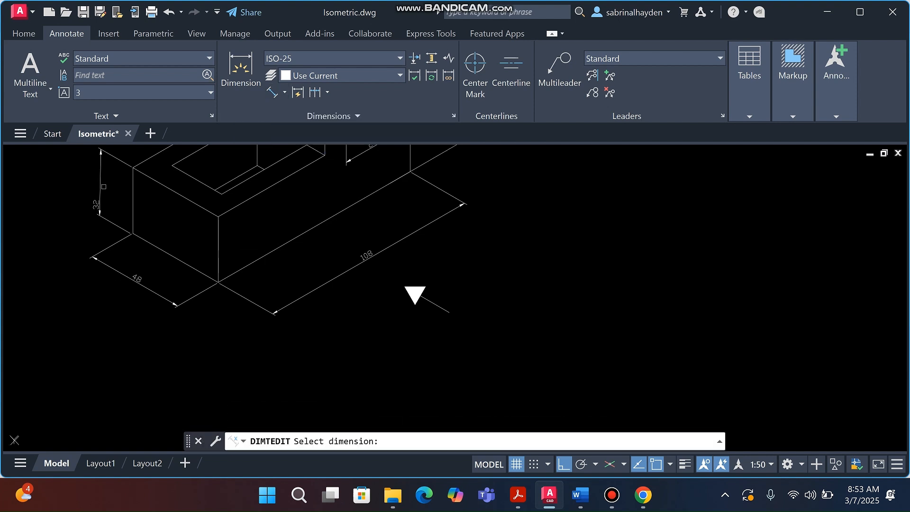
{"action": "left_click", "coordinate": [104, 186]}
{"action": "scroll", "coordinate": [170, 213], "scroll_direction": "down", "scroll_amount": 4}
{"action": "scroll", "coordinate": [238, 171], "scroll_direction": "up", "scroll_amount": 2}
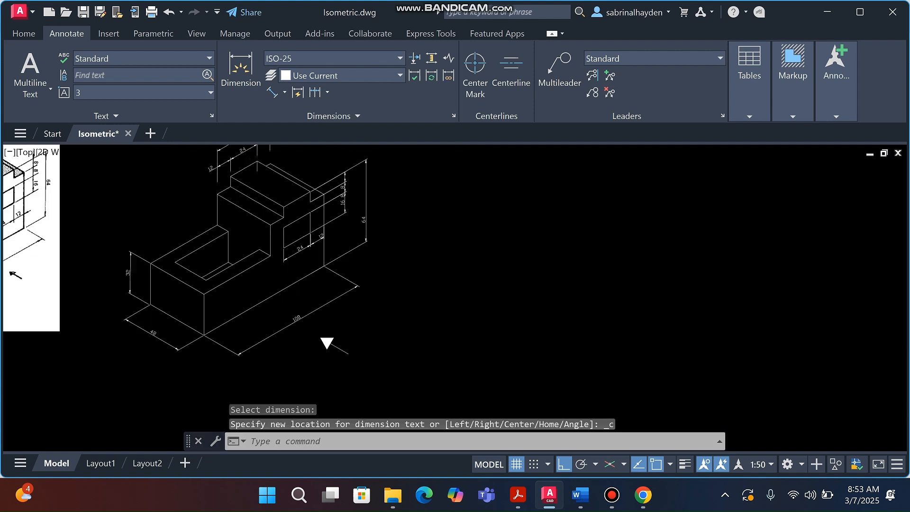
{"action": "scroll", "coordinate": [246, 204], "scroll_direction": "up", "scroll_amount": 2}
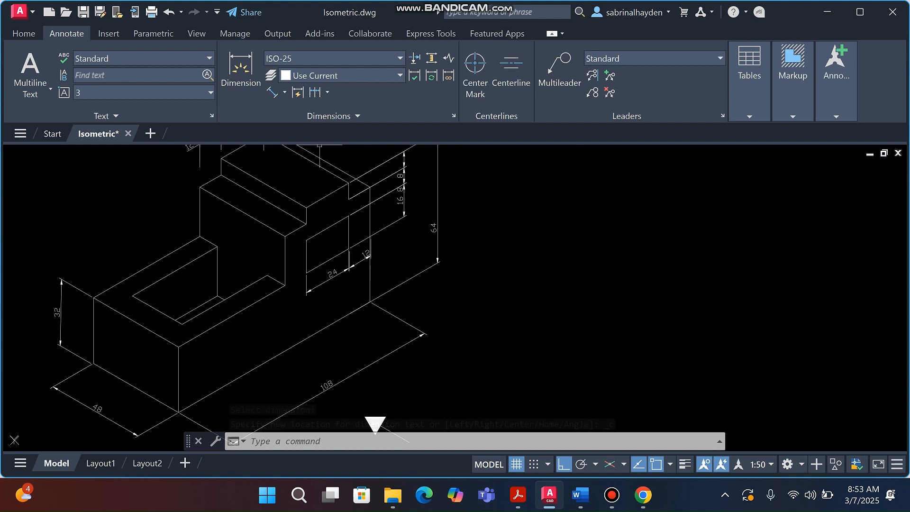
Centre the text of the 12, 8 and 64 dimensions on their dimension lines
{"action": "left_click", "coordinate": [331, 116]}
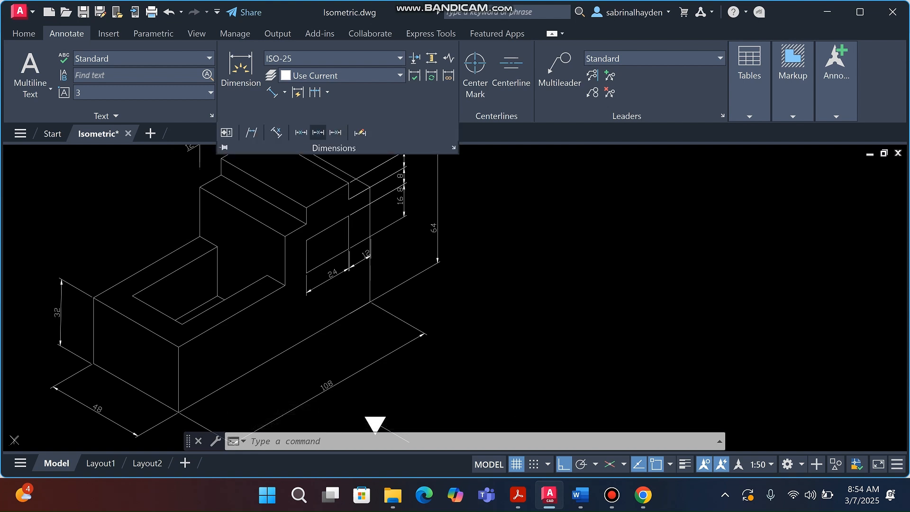
{"action": "left_click", "coordinate": [318, 132]}
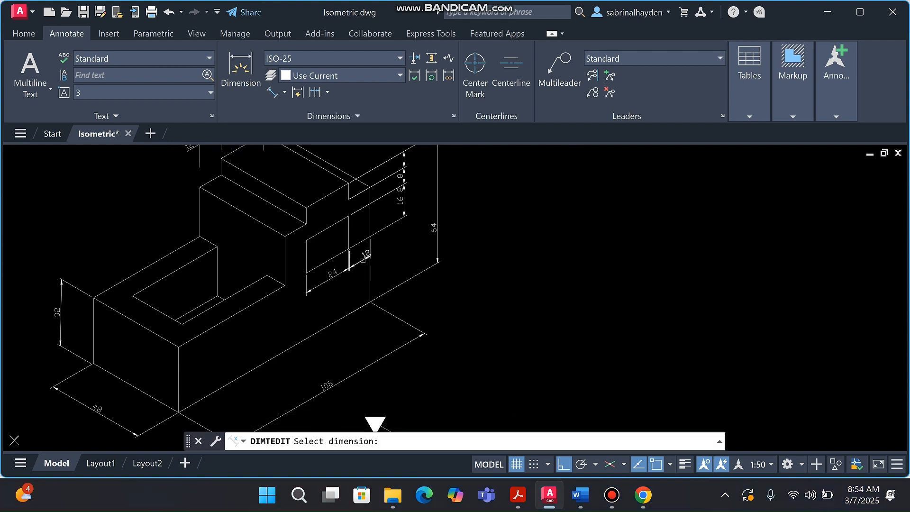
{"action": "left_click", "coordinate": [362, 255]}
{"action": "left_click", "coordinate": [333, 115]}
{"action": "left_click", "coordinate": [318, 132]}
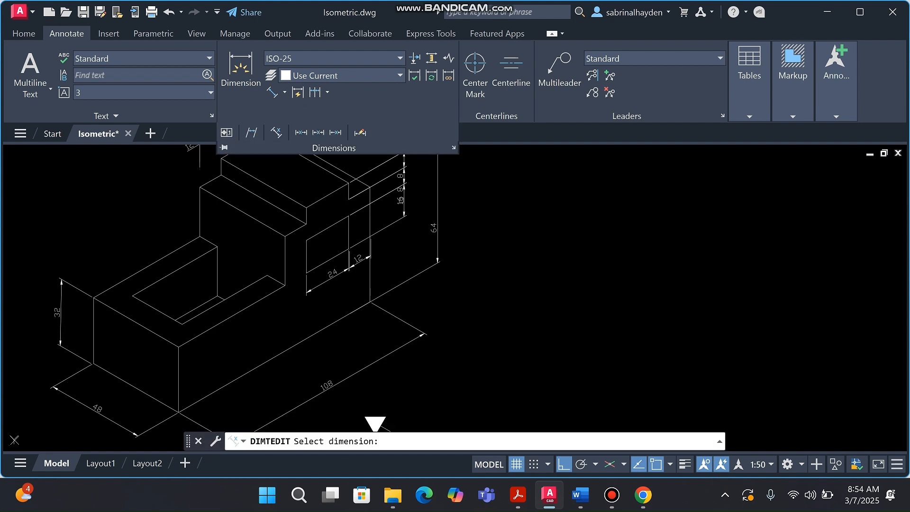
{"action": "left_click", "coordinate": [400, 187]}
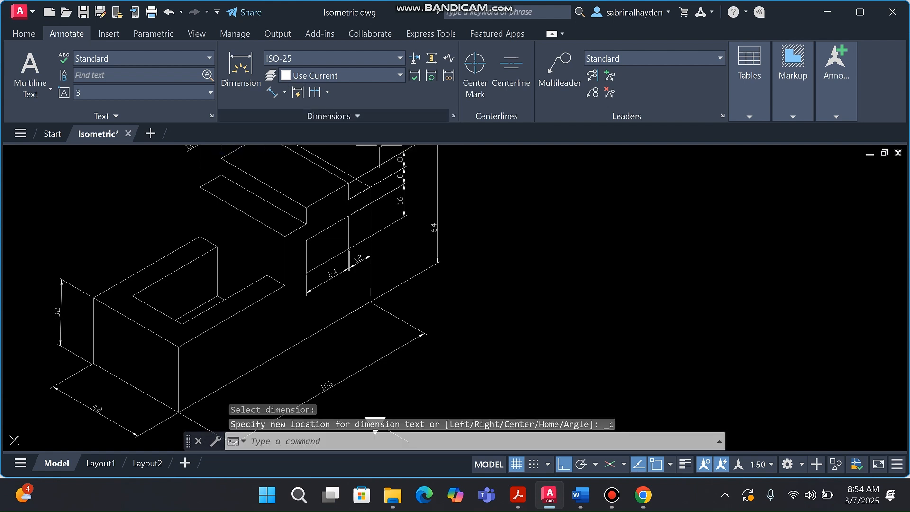
{"action": "left_click", "coordinate": [334, 115]}
{"action": "left_click", "coordinate": [318, 132]}
{"action": "left_click", "coordinate": [438, 205]}
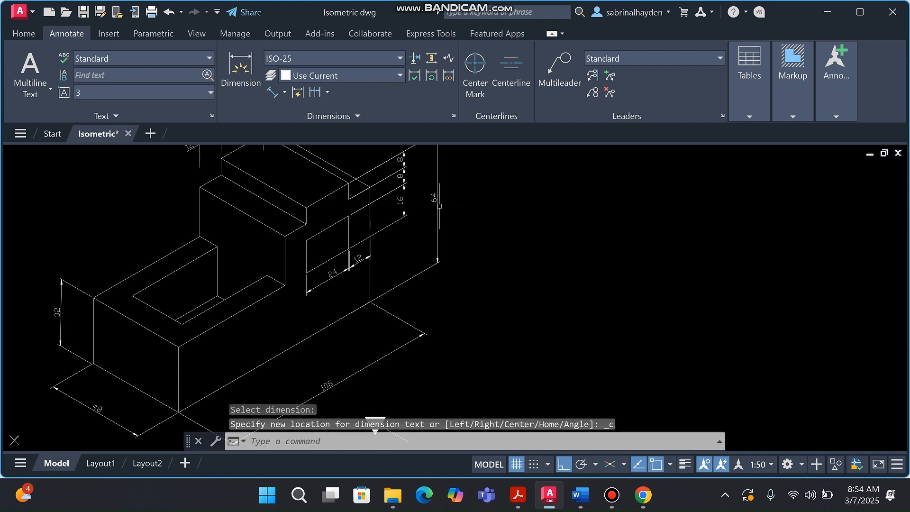
{"action": "scroll", "coordinate": [348, 296], "scroll_direction": "down", "scroll_amount": 4}
{"action": "scroll", "coordinate": [339, 211], "scroll_direction": "up", "scroll_amount": 6}
Centre the upper-right 12 dimension's text after cancelling a mis-picked attempt
{"action": "left_click", "coordinate": [332, 116]}
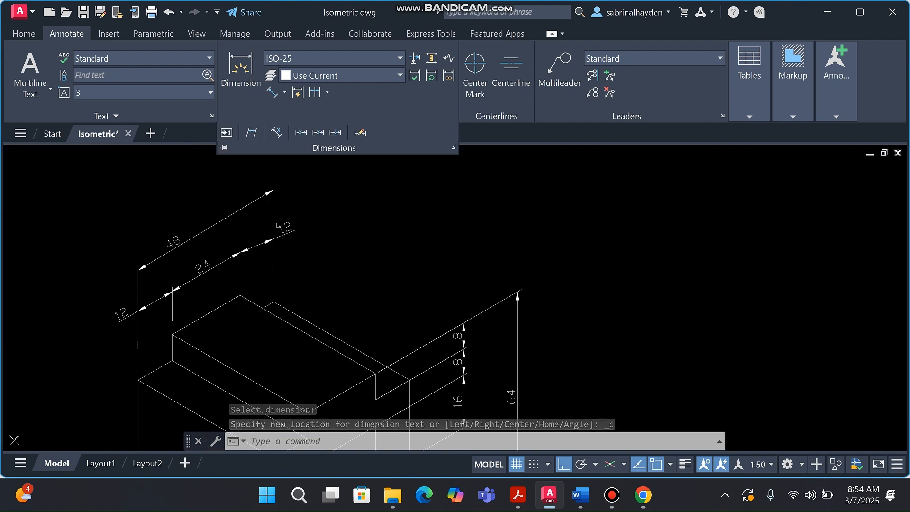
{"action": "left_click", "coordinate": [318, 132]}
{"action": "left_click", "coordinate": [260, 247]}
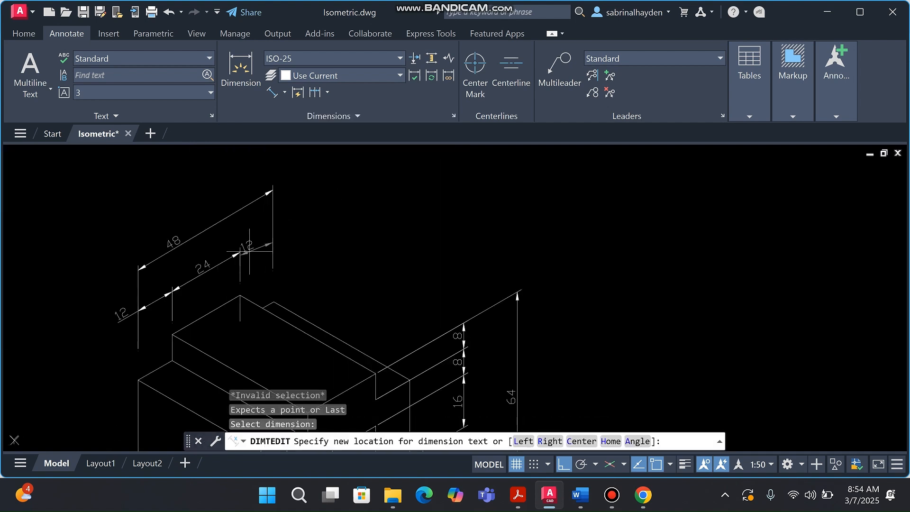
{"action": "key", "text": "Escape"}
{"action": "left_click", "coordinate": [331, 115]}
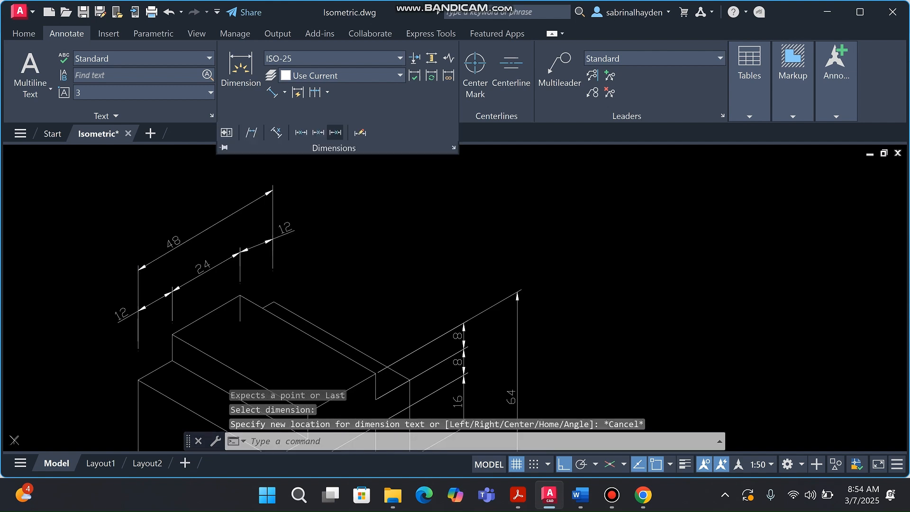
{"action": "left_click", "coordinate": [318, 133]}
{"action": "left_click", "coordinate": [256, 246]}
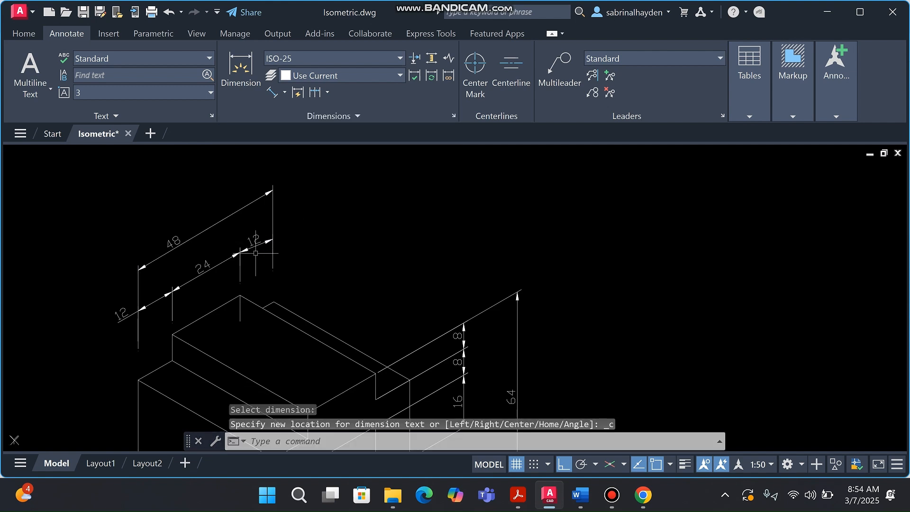
Centre the text of the lower-left 12 and the 48 dimensions
{"action": "left_click", "coordinate": [331, 115]}
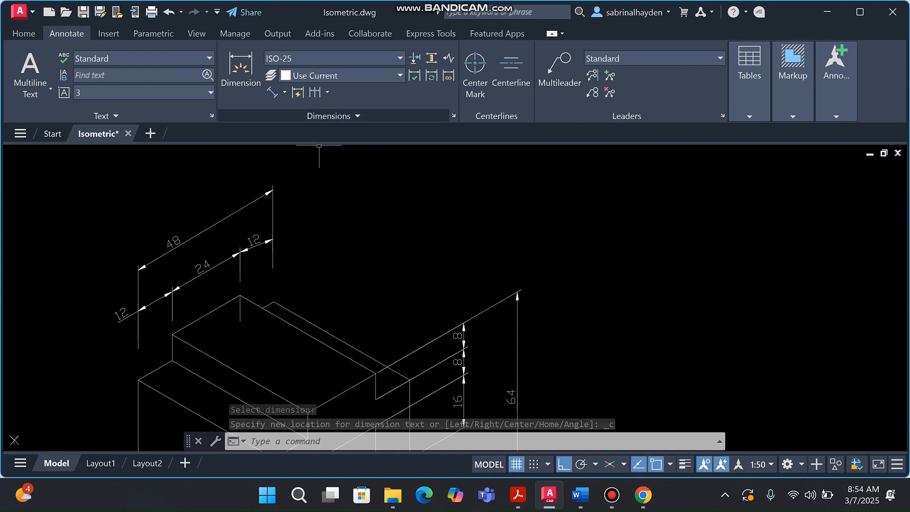
{"action": "left_click", "coordinate": [327, 115]}
{"action": "left_click", "coordinate": [317, 132]}
{"action": "left_click", "coordinate": [129, 316]}
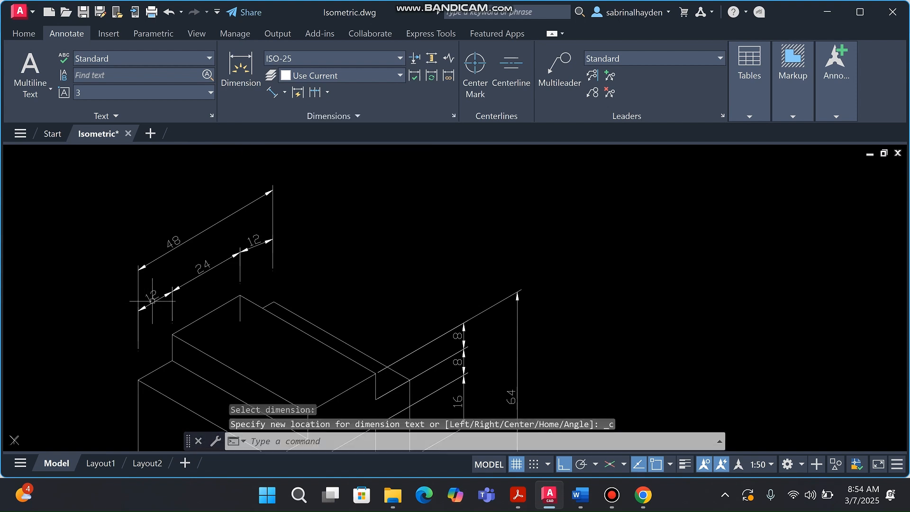
{"action": "left_click", "coordinate": [332, 115]}
{"action": "left_click", "coordinate": [318, 132]}
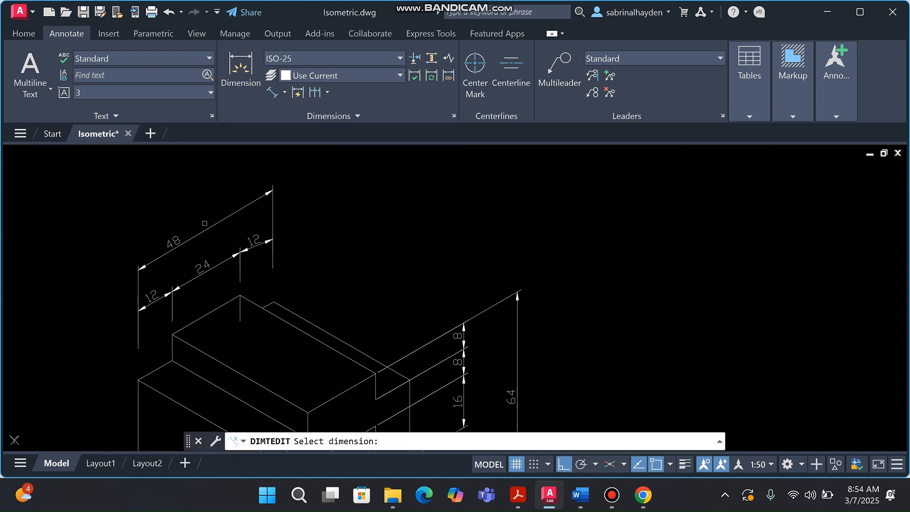
{"action": "left_click", "coordinate": [203, 231]}
{"action": "scroll", "coordinate": [259, 213], "scroll_direction": "down", "scroll_amount": 3}
{"action": "scroll", "coordinate": [290, 294], "scroll_direction": "down", "scroll_amount": 2}
{"action": "scroll", "coordinate": [362, 304], "scroll_direction": "up", "scroll_amount": 2}
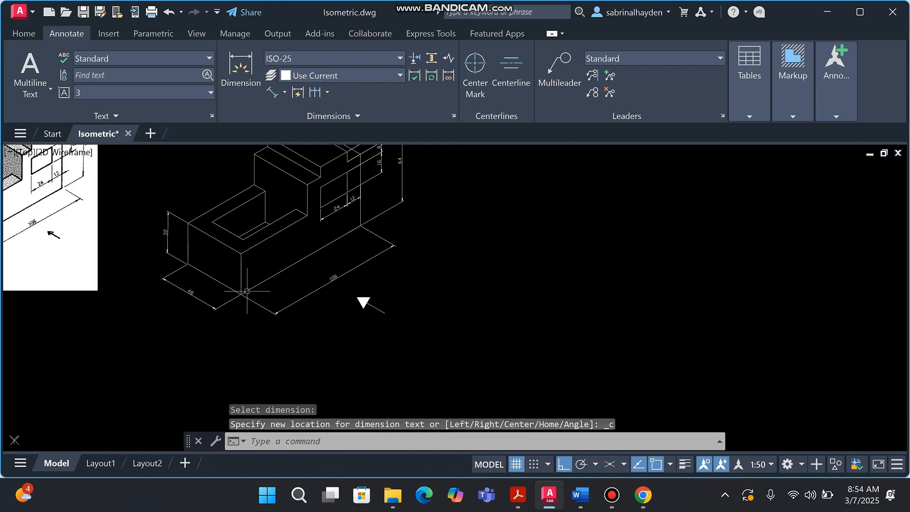
{"action": "scroll", "coordinate": [331, 284], "scroll_direction": "down", "scroll_amount": 1}
{"action": "scroll", "coordinate": [328, 212], "scroll_direction": "up", "scroll_amount": 3}
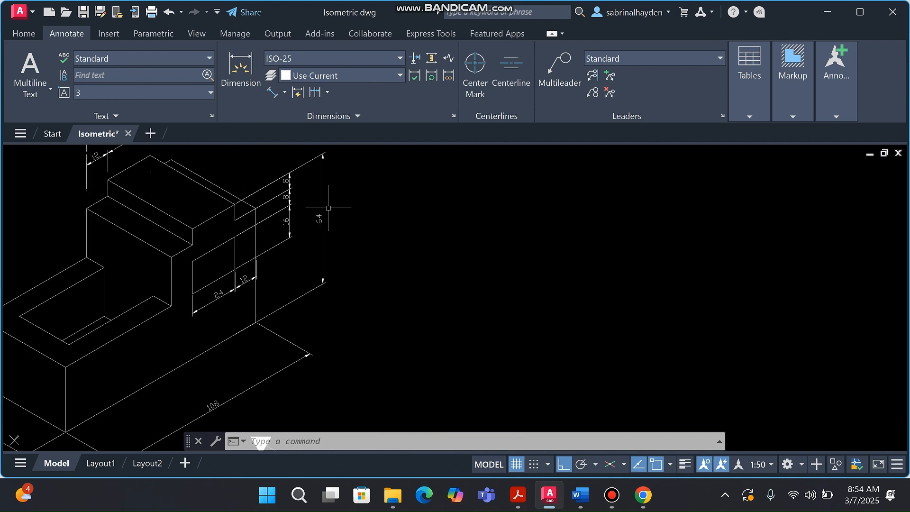
{"action": "scroll", "coordinate": [313, 232], "scroll_direction": "down", "scroll_amount": 4}
{"action": "scroll", "coordinate": [204, 227], "scroll_direction": "down", "scroll_amount": 1}
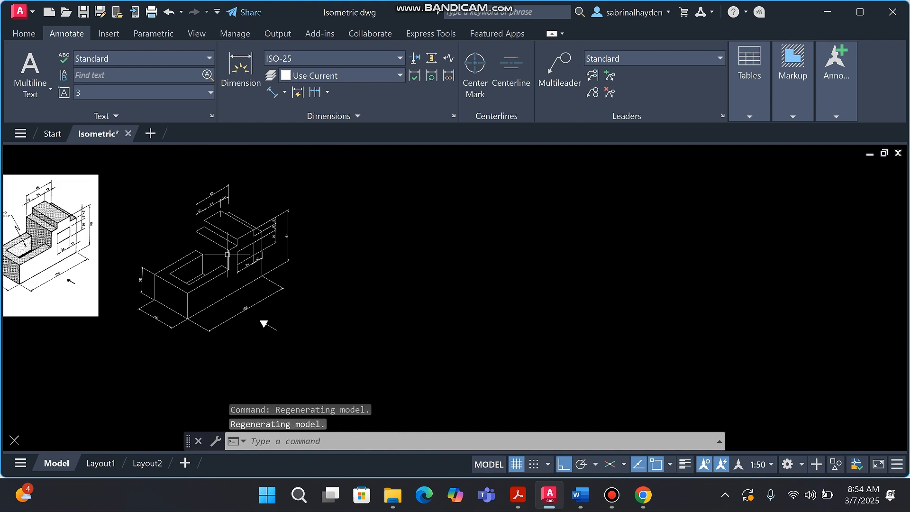
{"action": "scroll", "coordinate": [265, 317], "scroll_direction": "up", "scroll_amount": 4}
{"action": "scroll", "coordinate": [336, 241], "scroll_direction": "down", "scroll_amount": 2}
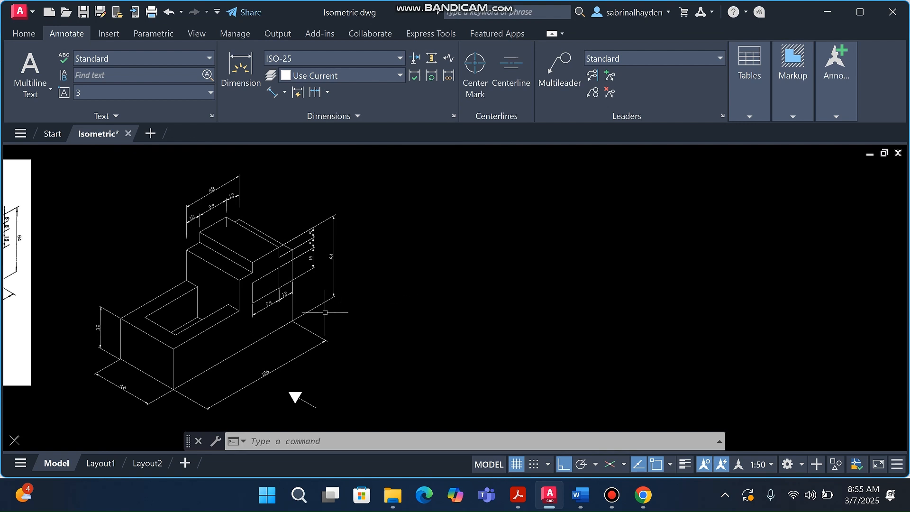
{"action": "scroll", "coordinate": [341, 301], "scroll_direction": "down", "scroll_amount": 3}
{"action": "scroll", "coordinate": [340, 301], "scroll_direction": "up", "scroll_amount": 3}
{"action": "scroll", "coordinate": [321, 321], "scroll_direction": "down", "scroll_amount": 2}
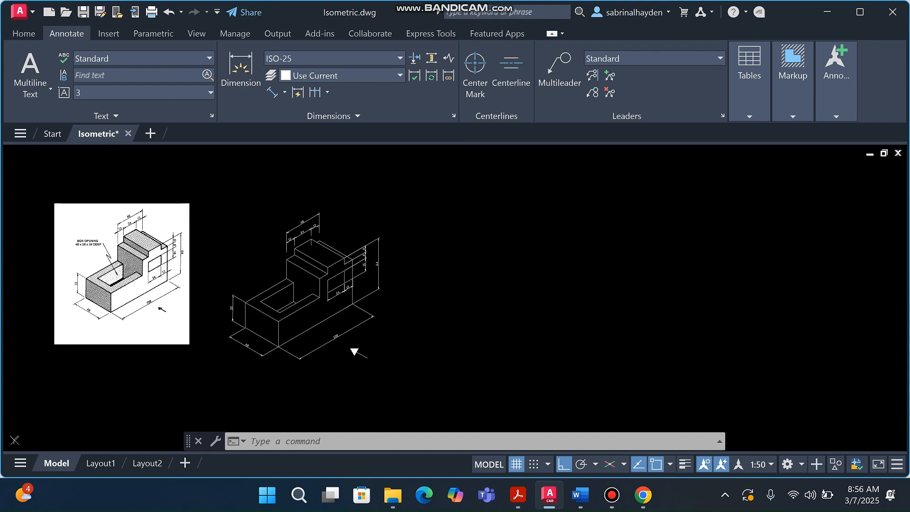
{"action": "scroll", "coordinate": [50, 266], "scroll_direction": "up", "scroll_amount": 4}
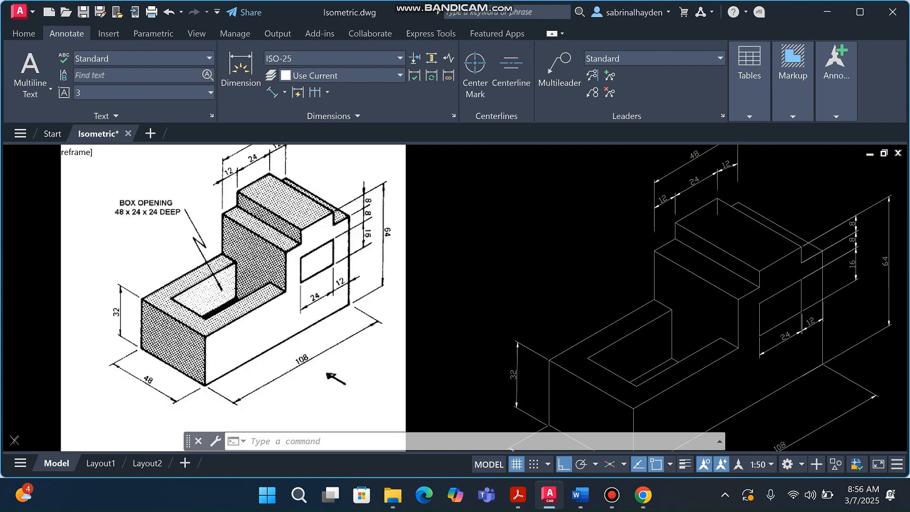
{"action": "left_click", "coordinate": [161, 264]}
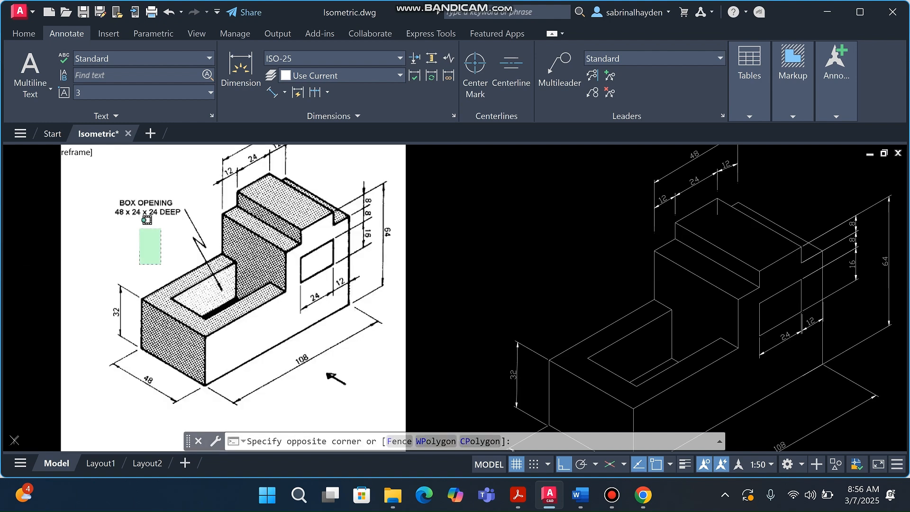
{"action": "left_click", "coordinate": [110, 229]}
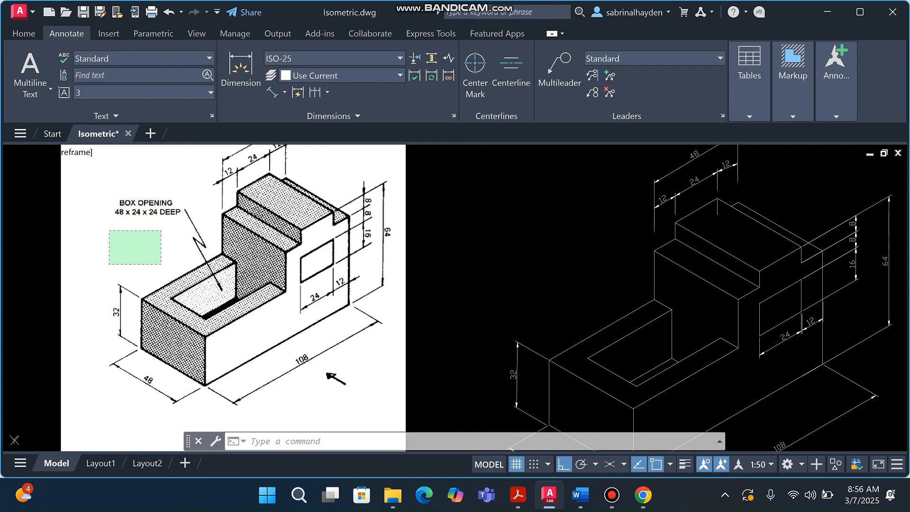
{"action": "scroll", "coordinate": [102, 216], "scroll_direction": "down", "scroll_amount": 4}
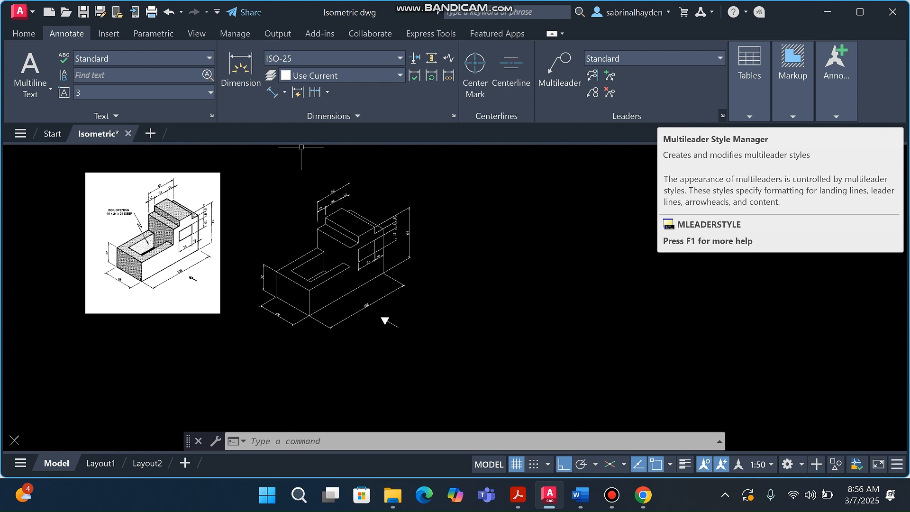
Modify the Standard multileader style to a 2.5 closed filled arrowhead and text height 2
{"action": "left_click", "coordinate": [722, 115]}
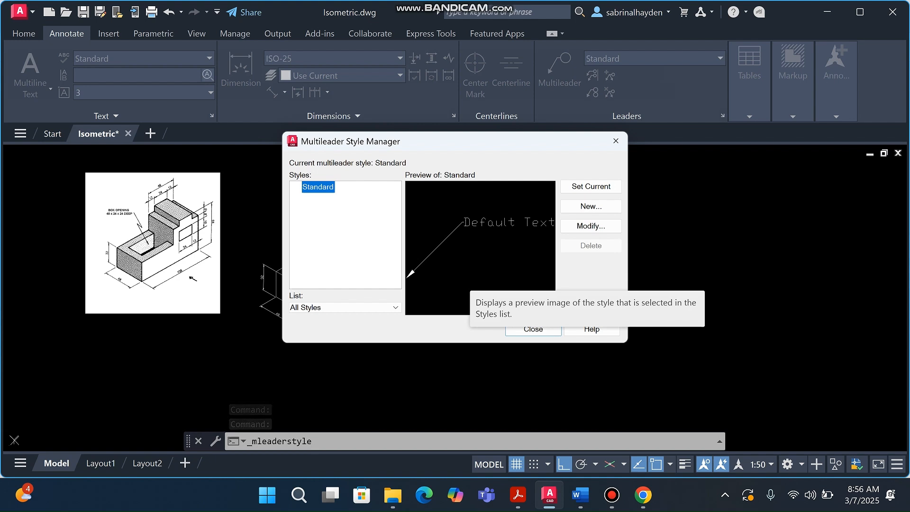
{"action": "left_click", "coordinate": [590, 226]}
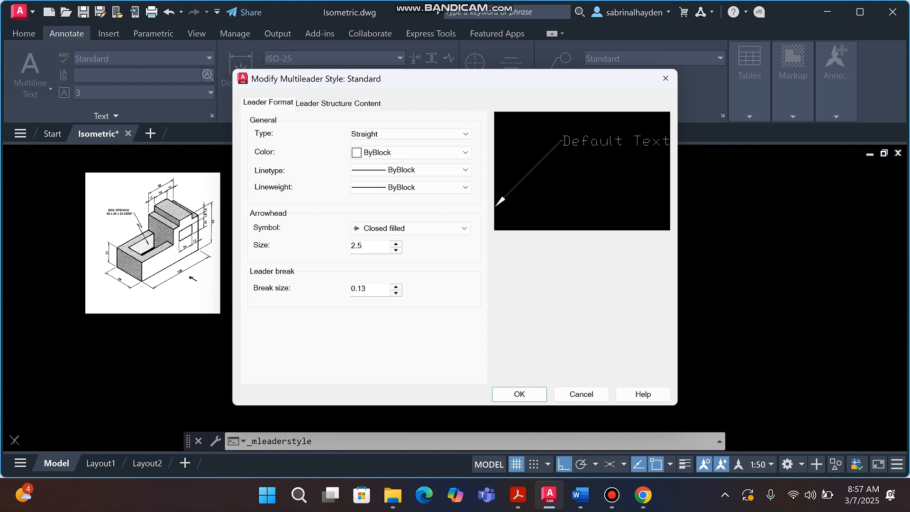
{"action": "left_click", "coordinate": [323, 103]}
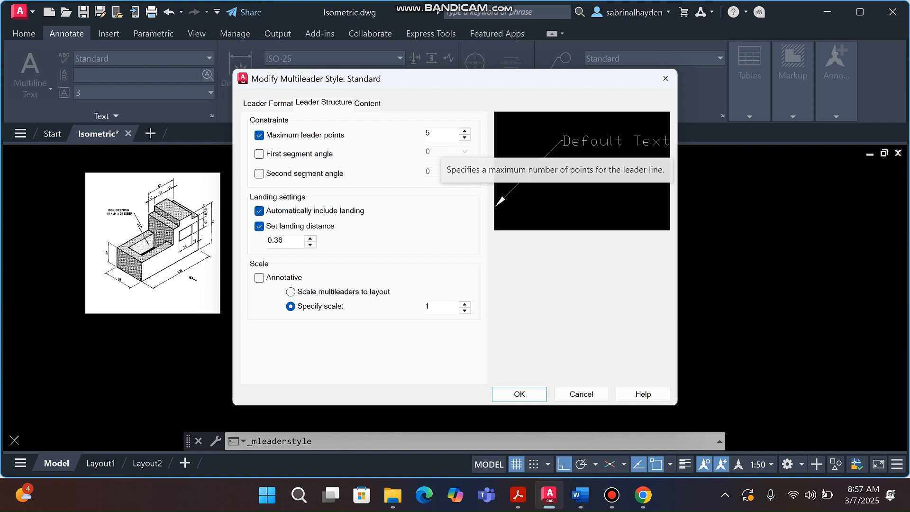
{"action": "left_click", "coordinate": [367, 102]}
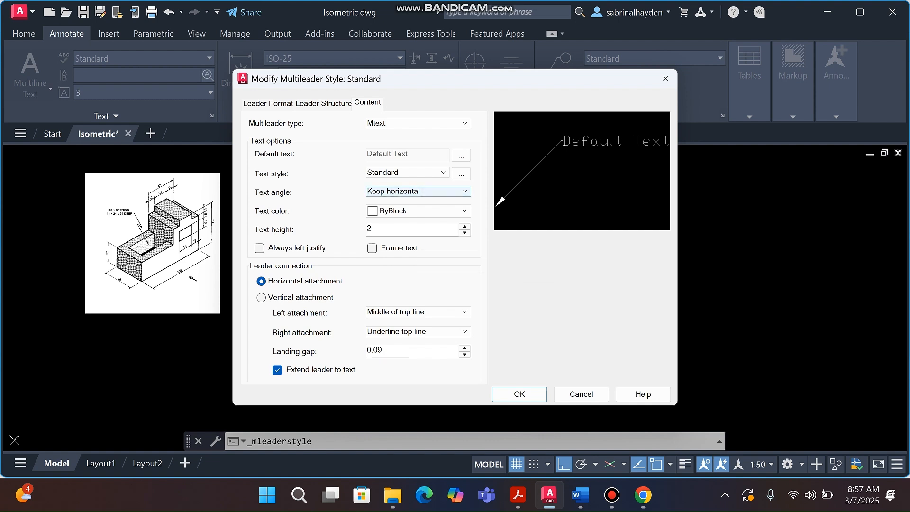
{"action": "left_click", "coordinate": [268, 103]}
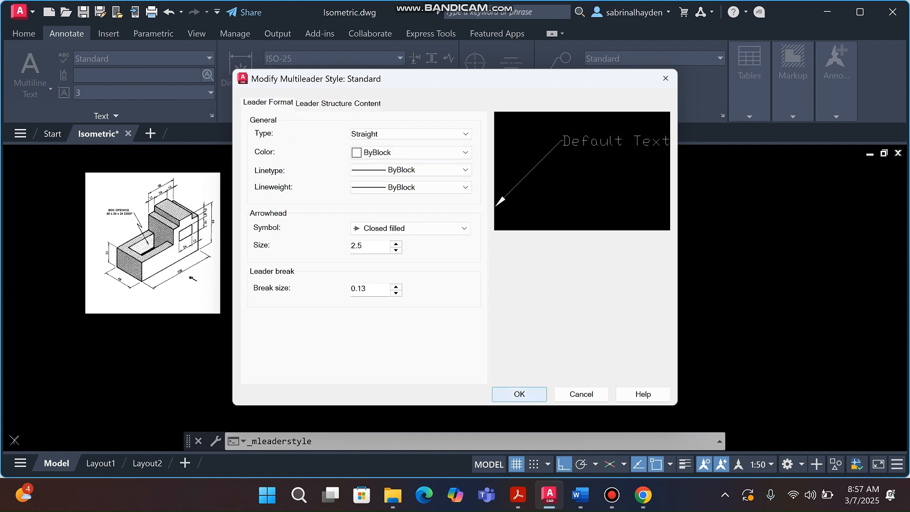
{"action": "key", "text": "Return"}
{"action": "key", "text": "Return"}
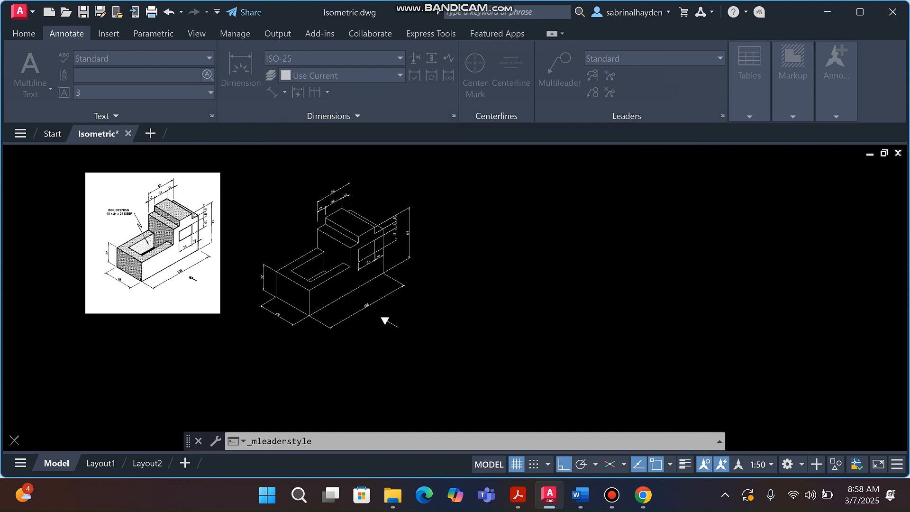
Draw a multileader from the box opening through three bend points to a landing left of the block
{"action": "scroll", "coordinate": [149, 198], "scroll_direction": "up", "scroll_amount": 2}
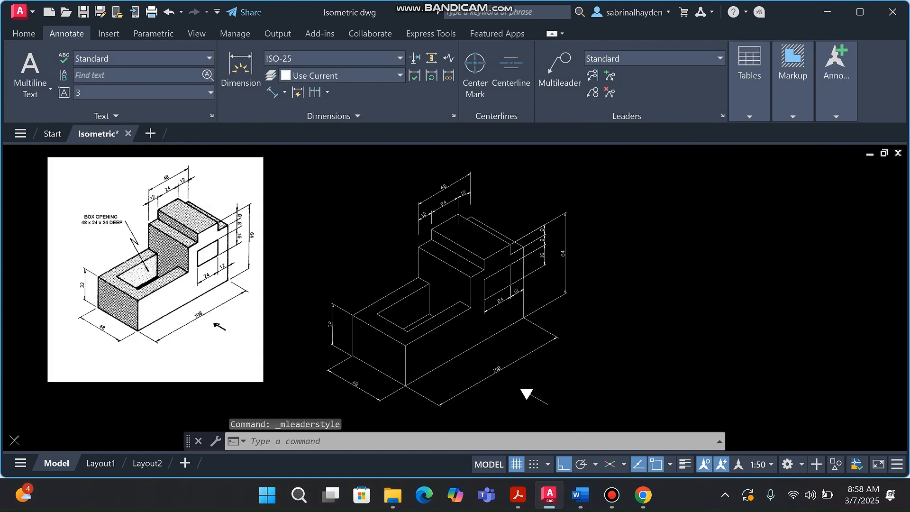
{"action": "scroll", "coordinate": [83, 260], "scroll_direction": "up", "scroll_amount": 2}
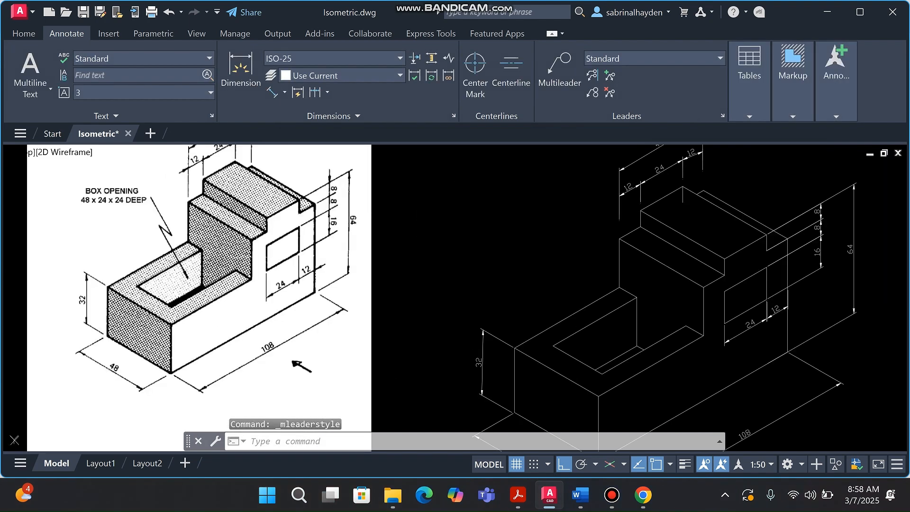
{"action": "left_click", "coordinate": [206, 245]}
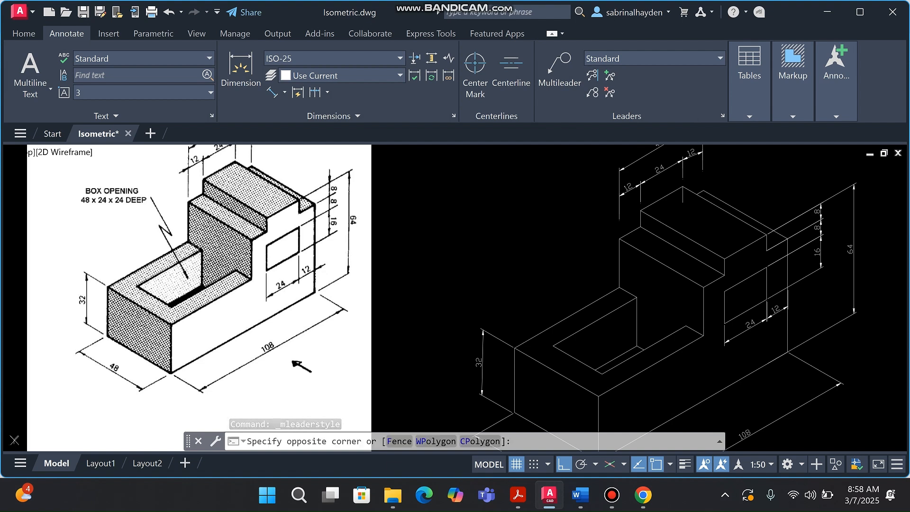
{"action": "left_click", "coordinate": [138, 207]}
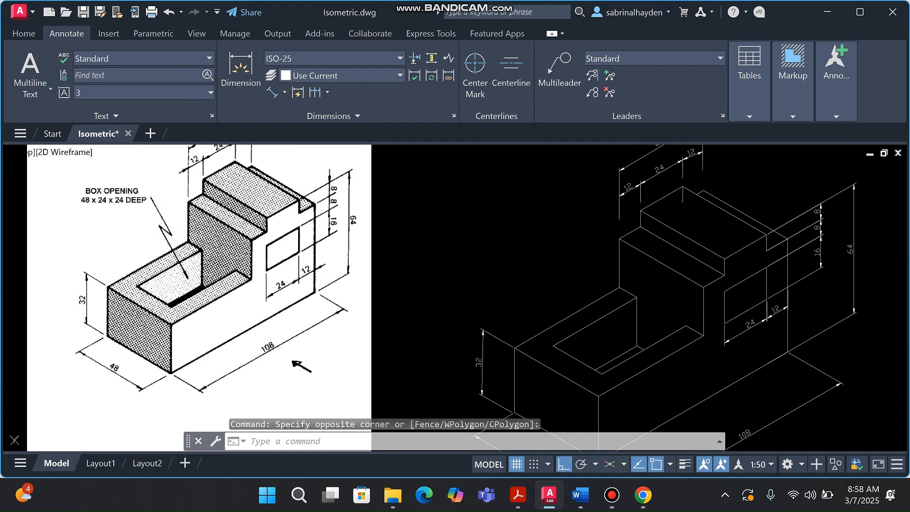
{"action": "left_click", "coordinate": [174, 223]}
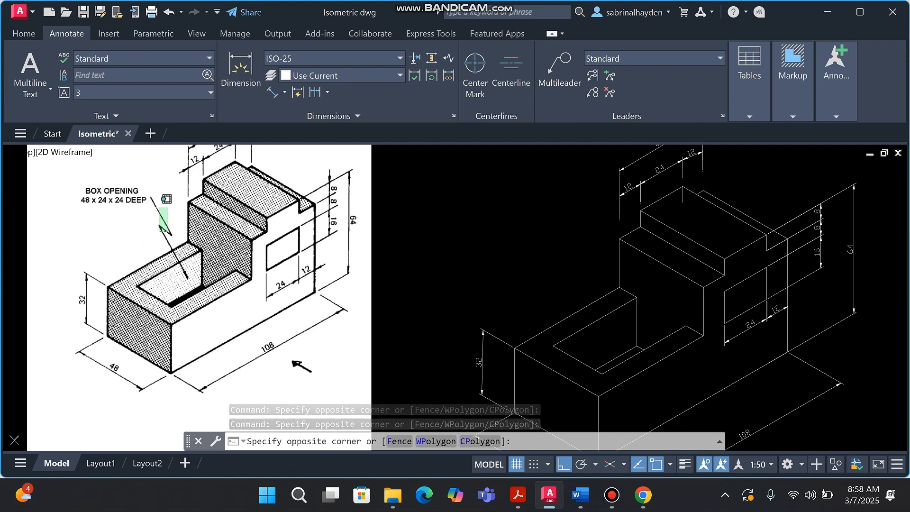
{"action": "left_click", "coordinate": [161, 208]}
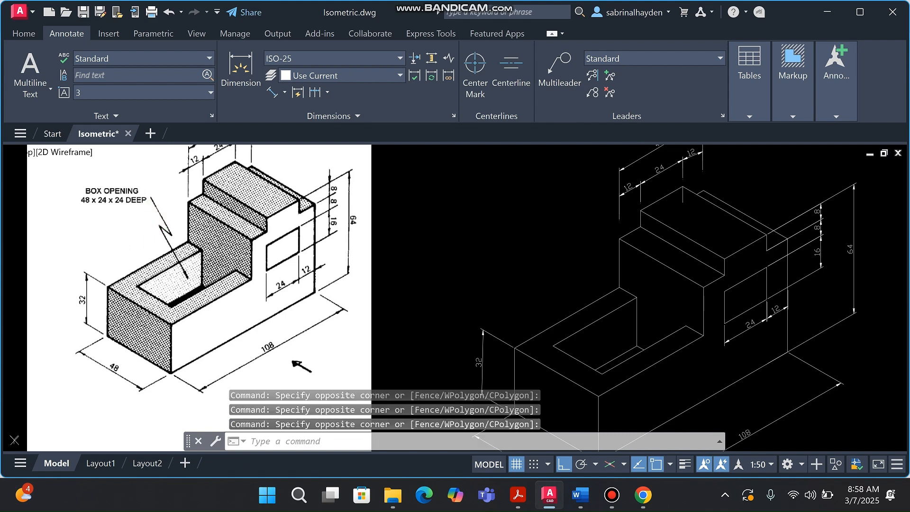
{"action": "left_click", "coordinate": [559, 71]}
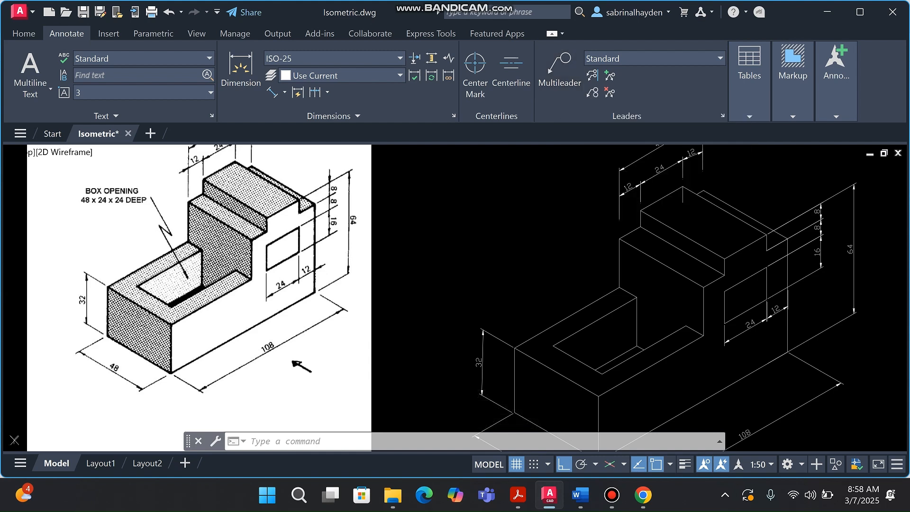
{"action": "left_click", "coordinate": [501, 251]}
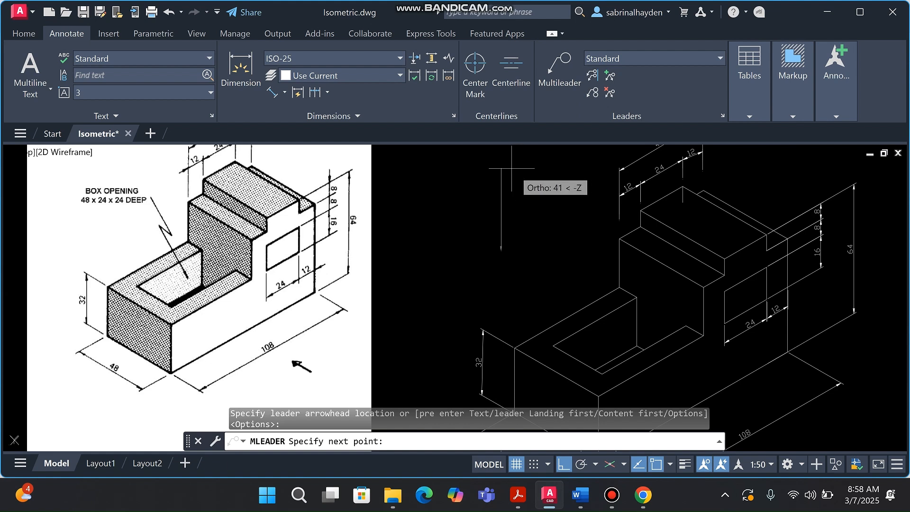
{"action": "left_click", "coordinate": [498, 200]}
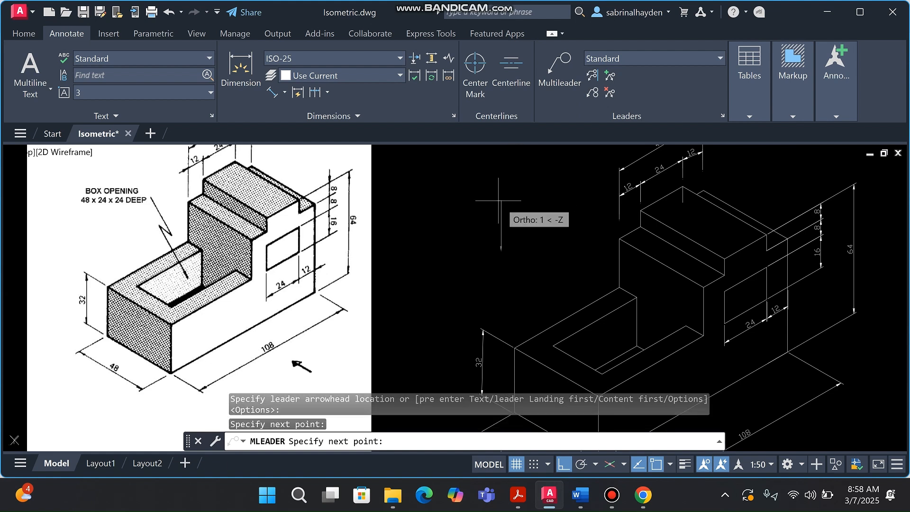
{"action": "left_click", "coordinate": [462, 211]}
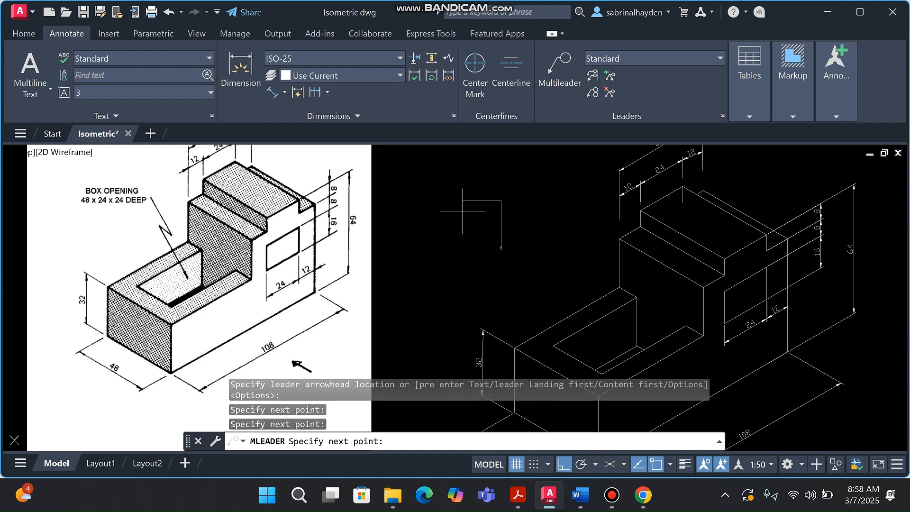
{"action": "left_click", "coordinate": [459, 278]}
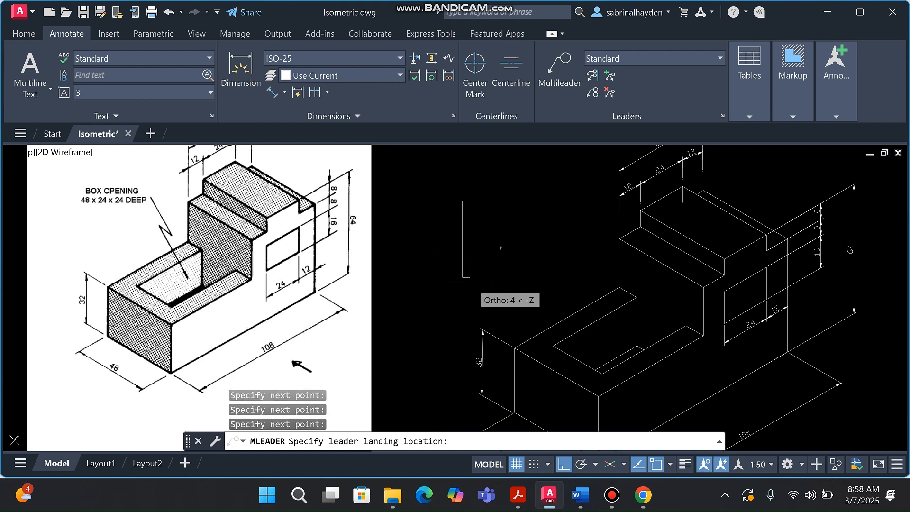
{"action": "left_click", "coordinate": [422, 246]}
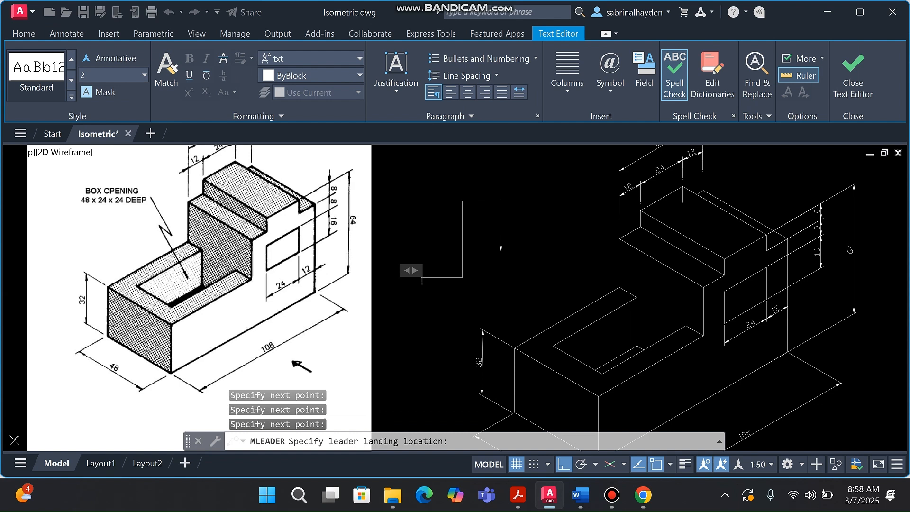
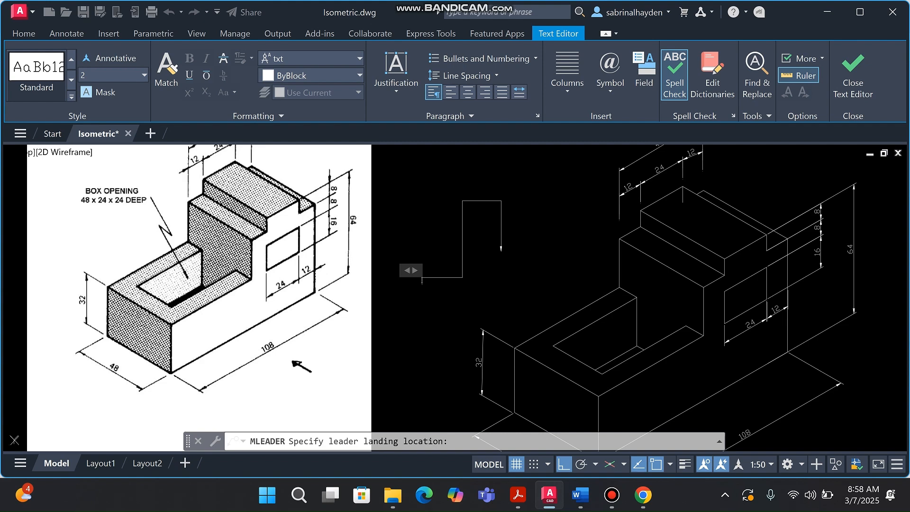
Cancel the empty leader text and erase the leftover leader line with a crossing window
{"action": "key", "text": "Escape"}
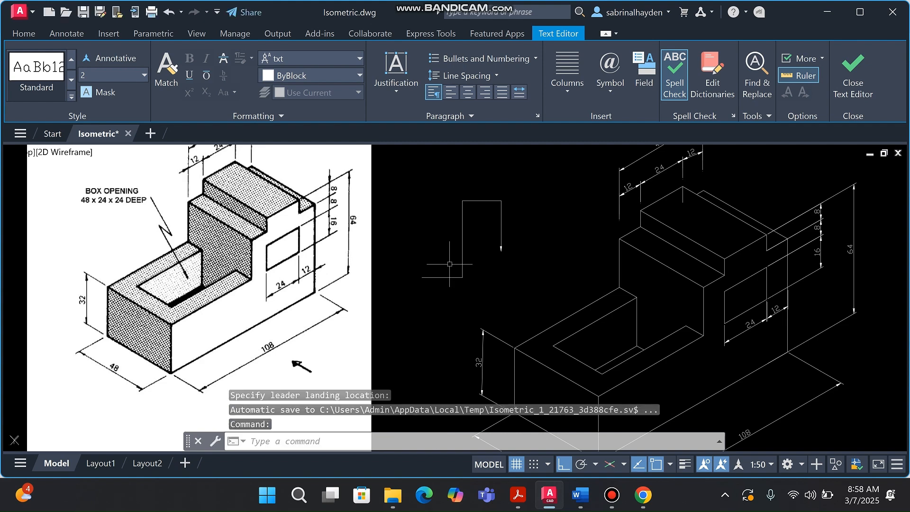
{"action": "left_click", "coordinate": [489, 269]}
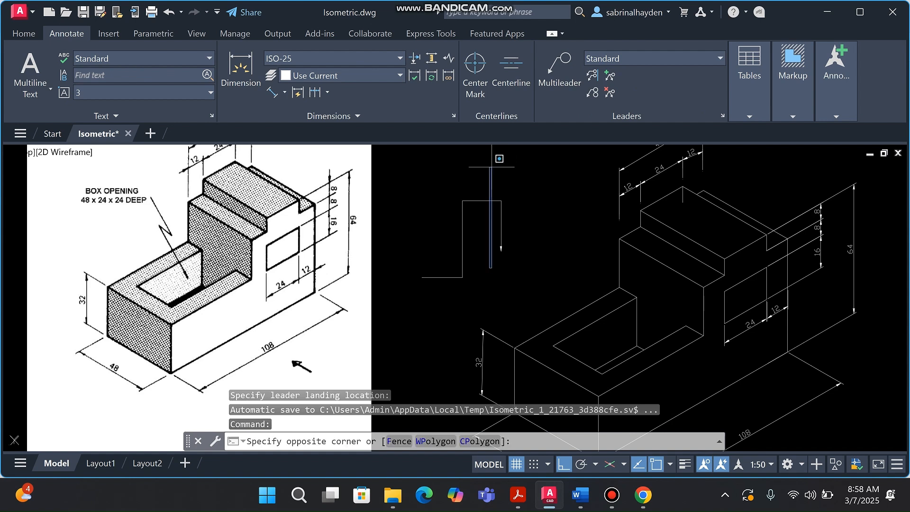
{"action": "left_click", "coordinate": [436, 227]}
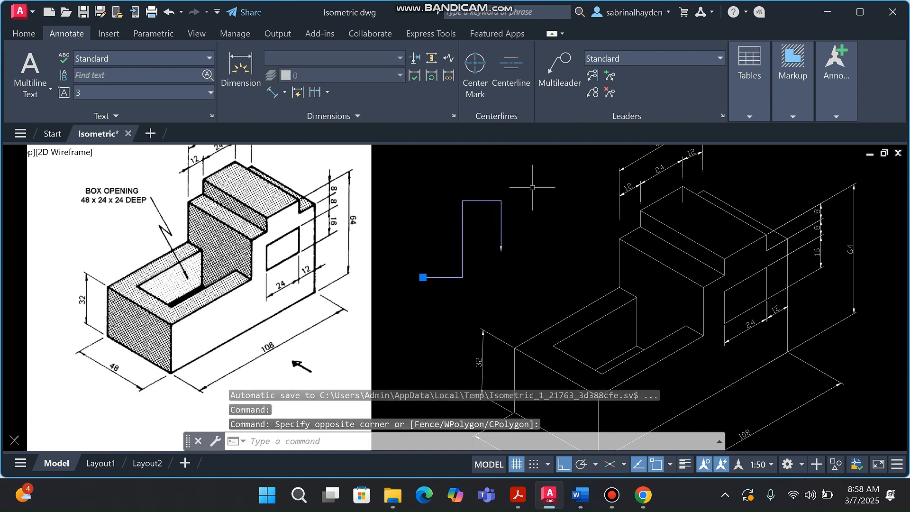
{"action": "key", "text": "Delete"}
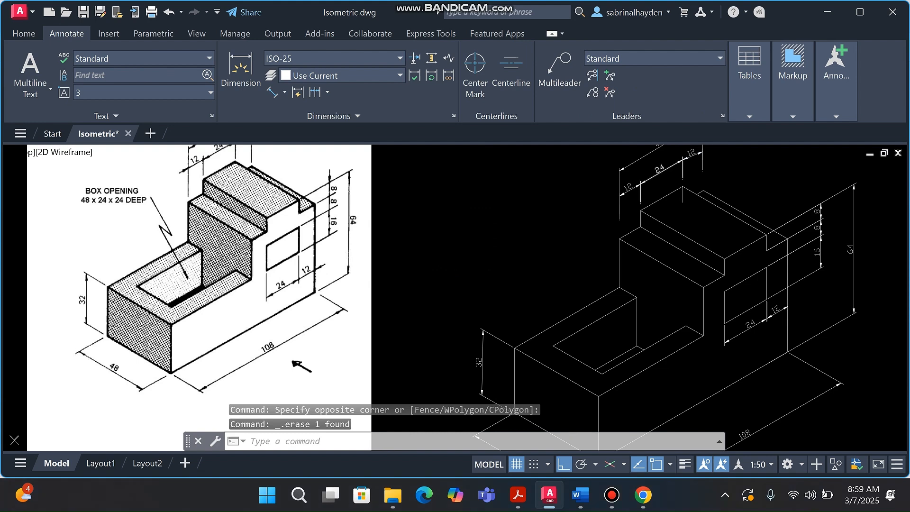
{"action": "left_click", "coordinate": [723, 115]}
Change Maximum leader points to 3 in the Standard multileader style's Leader Structure settings
{"action": "left_click", "coordinate": [590, 226]}
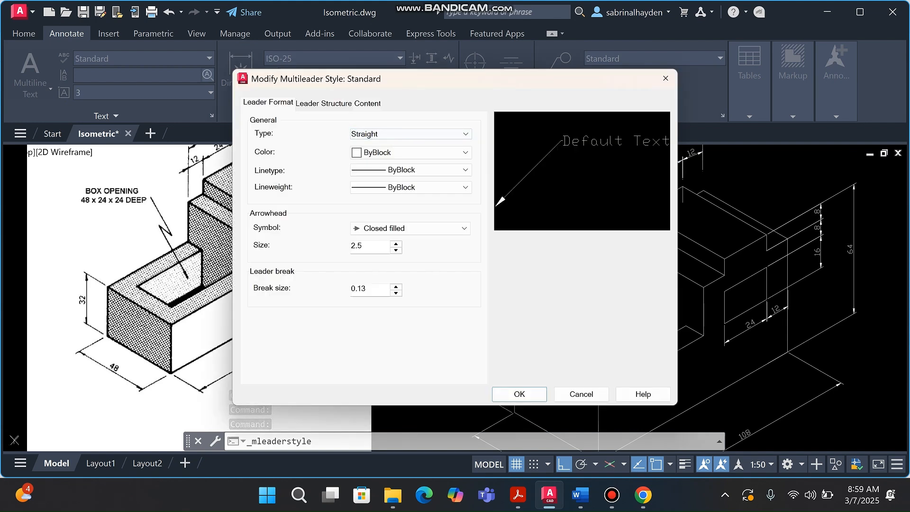
{"action": "left_click", "coordinate": [324, 104]}
{"action": "left_click", "coordinate": [366, 103]}
{"action": "left_click", "coordinate": [324, 102]}
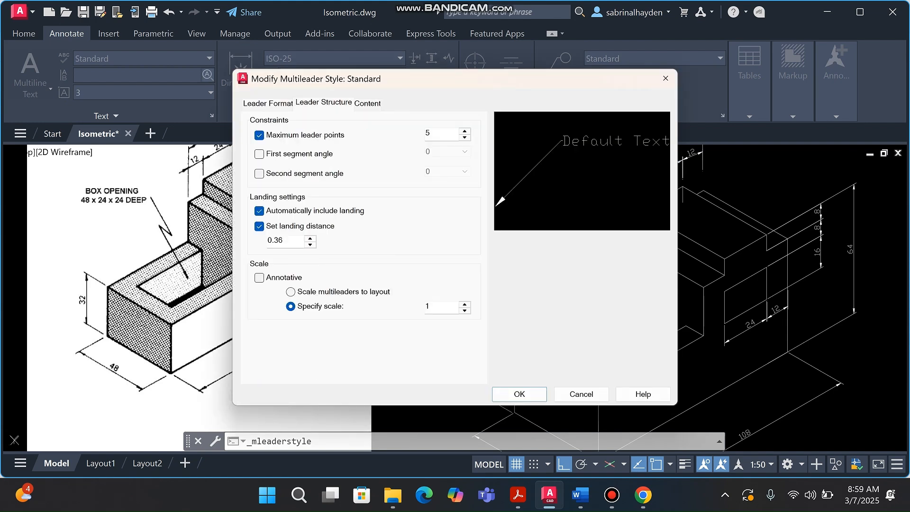
{"action": "left_click", "coordinate": [436, 134]}
{"action": "key", "text": "BackSpace"}
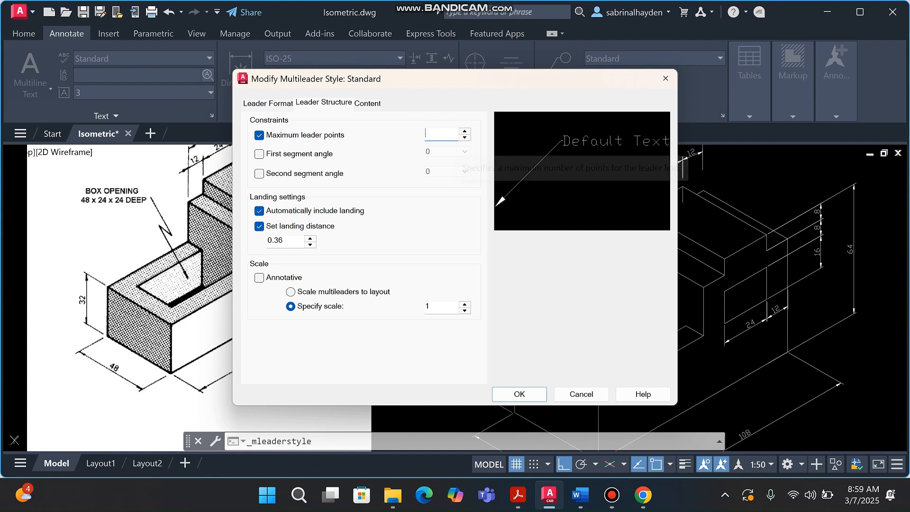
{"action": "type", "text": "3"}
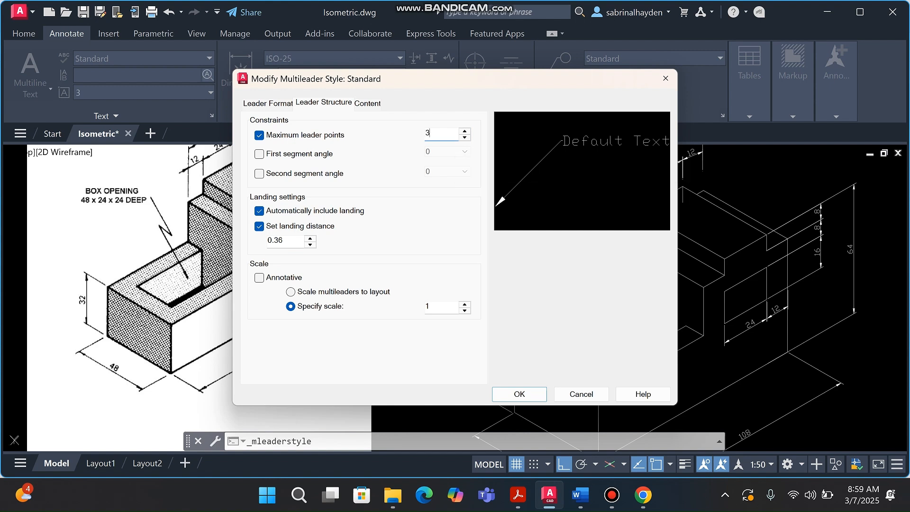
{"action": "key", "text": "Return"}
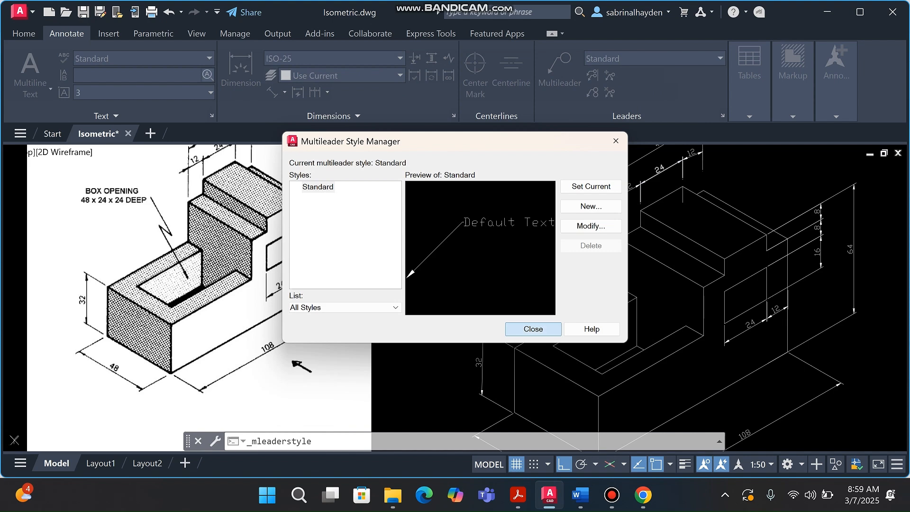
{"action": "key", "text": "Return"}
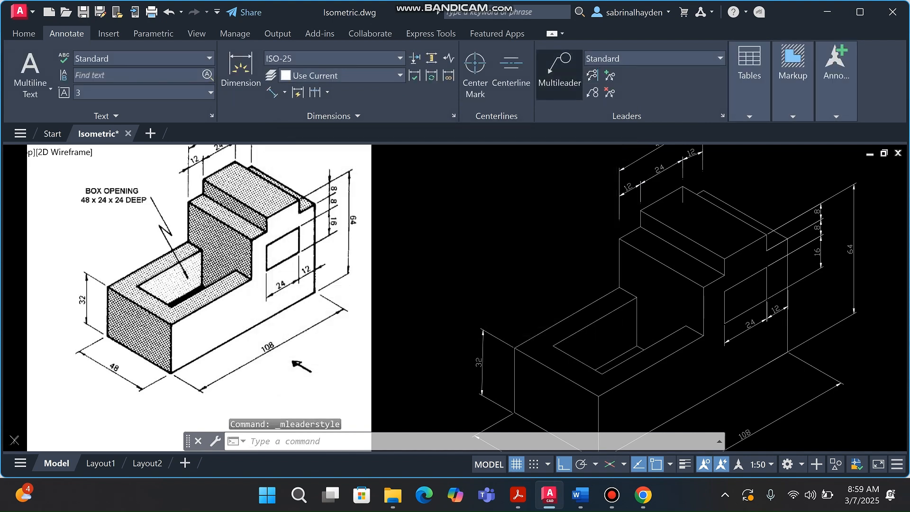
{"action": "left_click", "coordinate": [559, 74]}
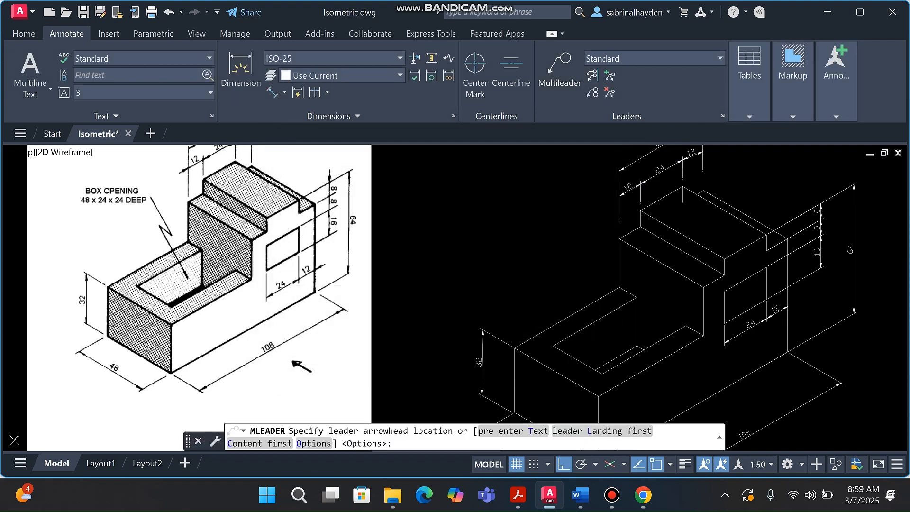
{"action": "left_click", "coordinate": [519, 254]}
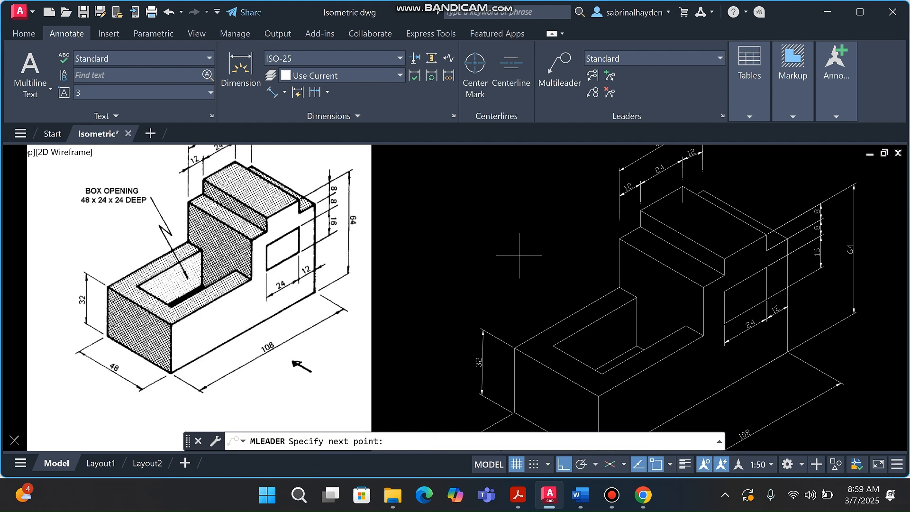
{"action": "left_click", "coordinate": [519, 198]}
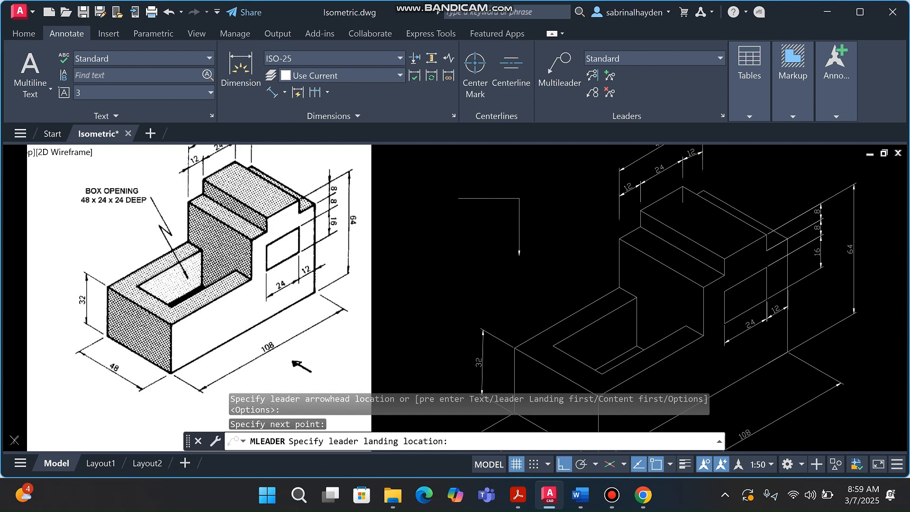
{"action": "left_click", "coordinate": [458, 198]}
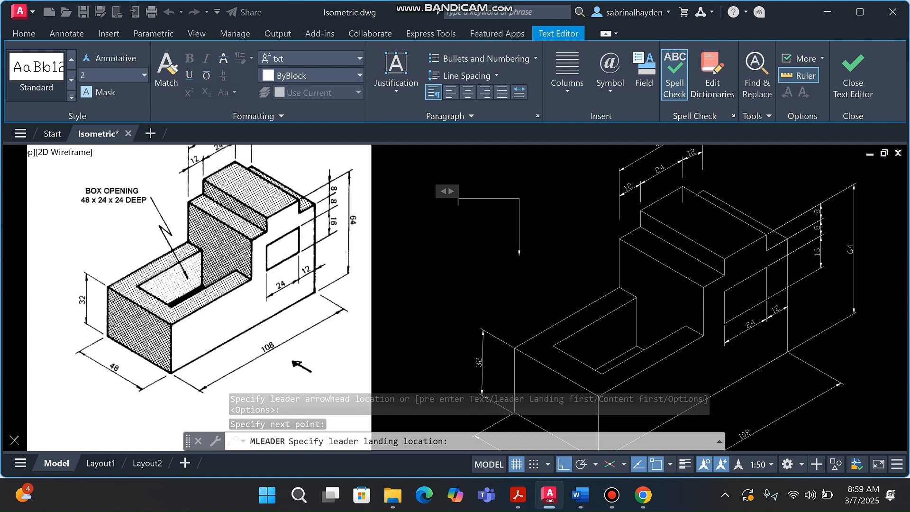
{"action": "type", "text": "gn"}
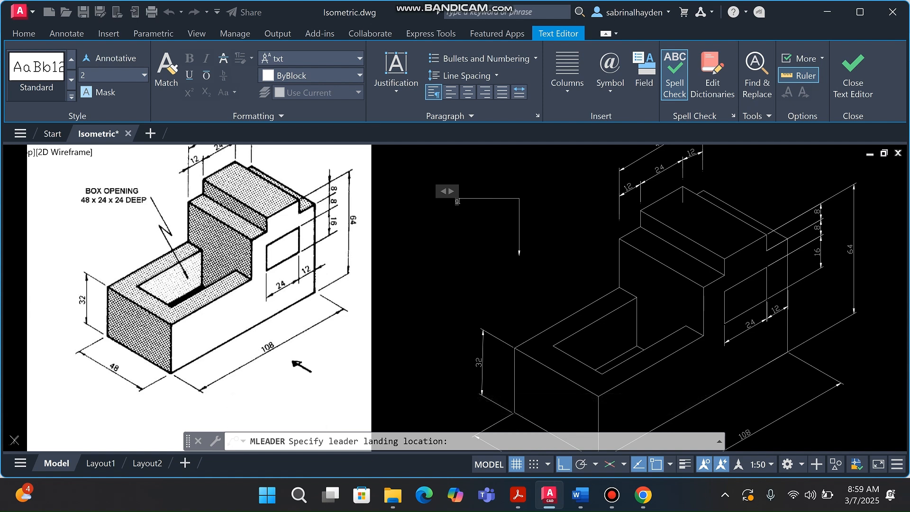
{"action": "type", "text": "hrhrjfgheewhwjgjgjk"}
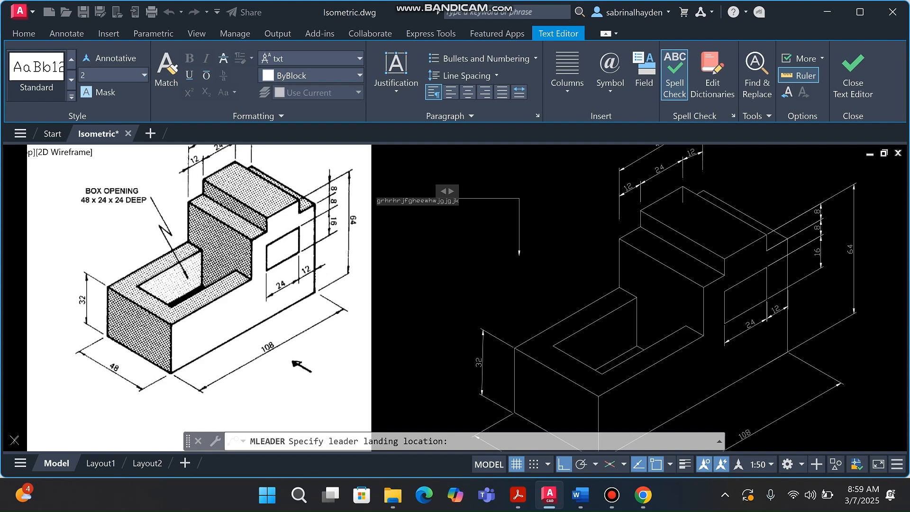
{"action": "key", "text": "Escape"}
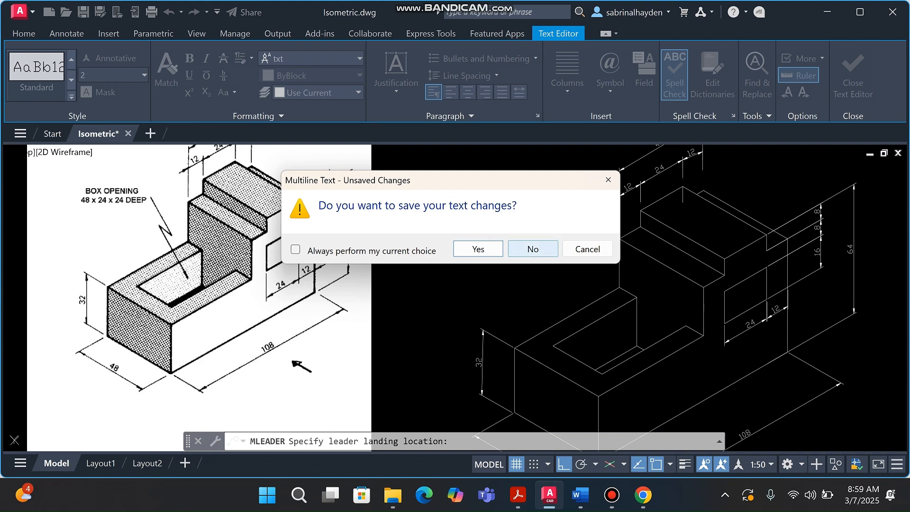
{"action": "left_click", "coordinate": [532, 249]}
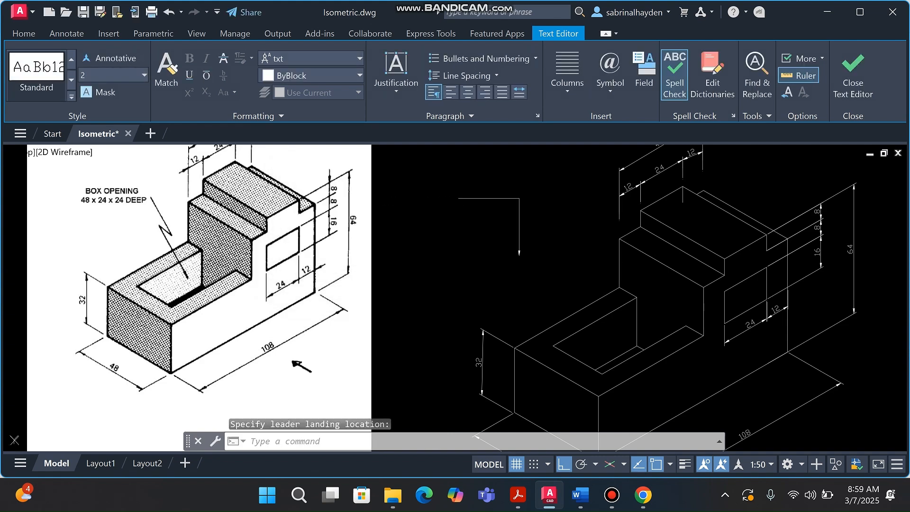
{"action": "left_click", "coordinate": [531, 219]}
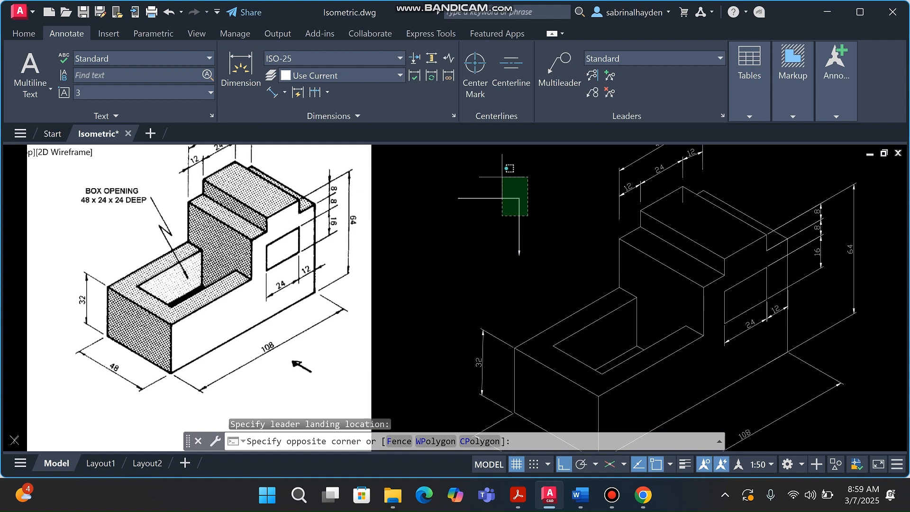
{"action": "left_click", "coordinate": [500, 176]}
{"action": "key", "text": "Delete"}
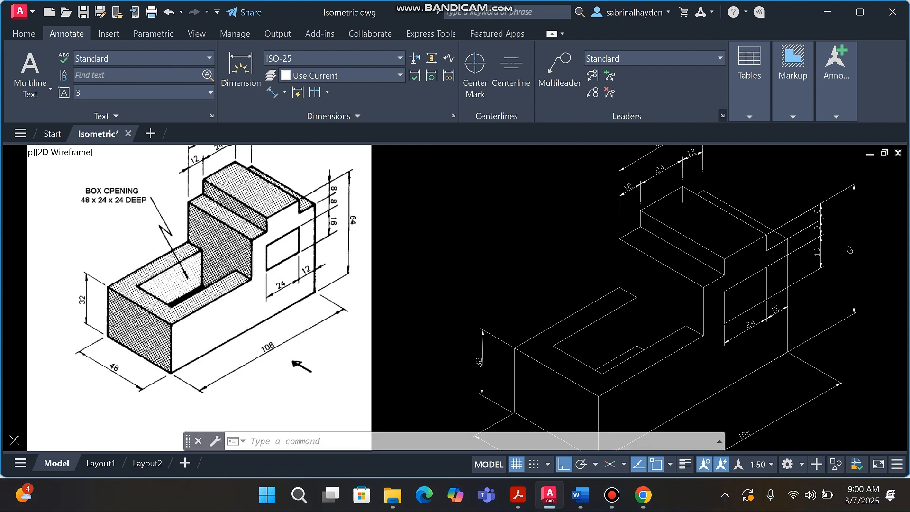
{"action": "left_click", "coordinate": [722, 115]}
Restore the Standard multileader style's Maximum leader points to 5
{"action": "left_click", "coordinate": [590, 225]}
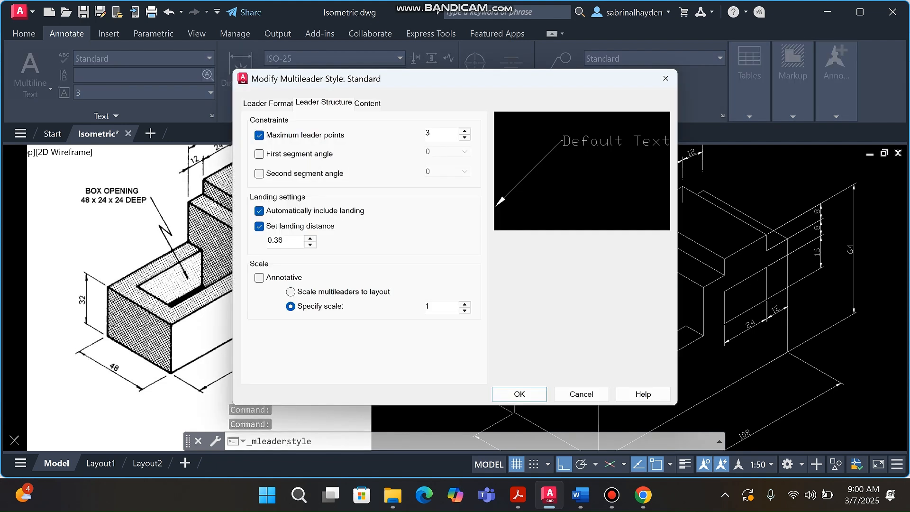
{"action": "left_click", "coordinate": [436, 134]}
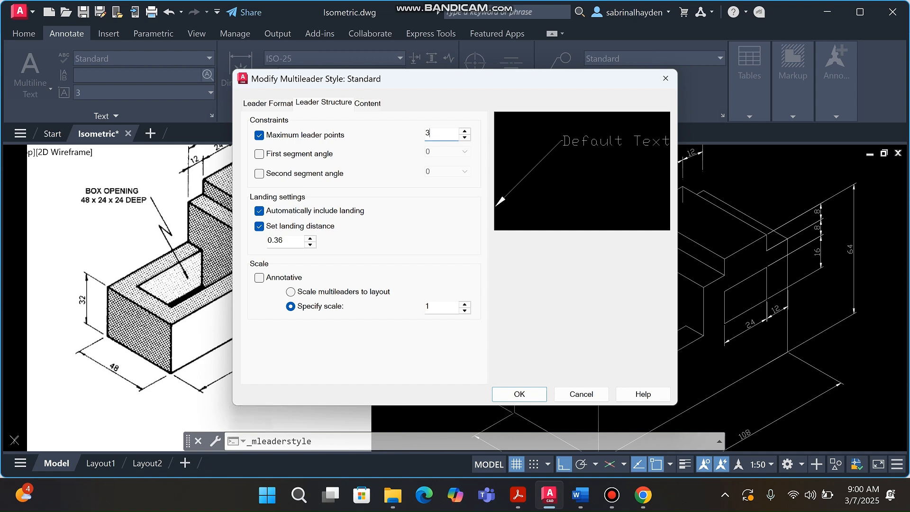
{"action": "key", "text": "BackSpace"}
{"action": "type", "text": "5"}
{"action": "left_click", "coordinate": [519, 393]}
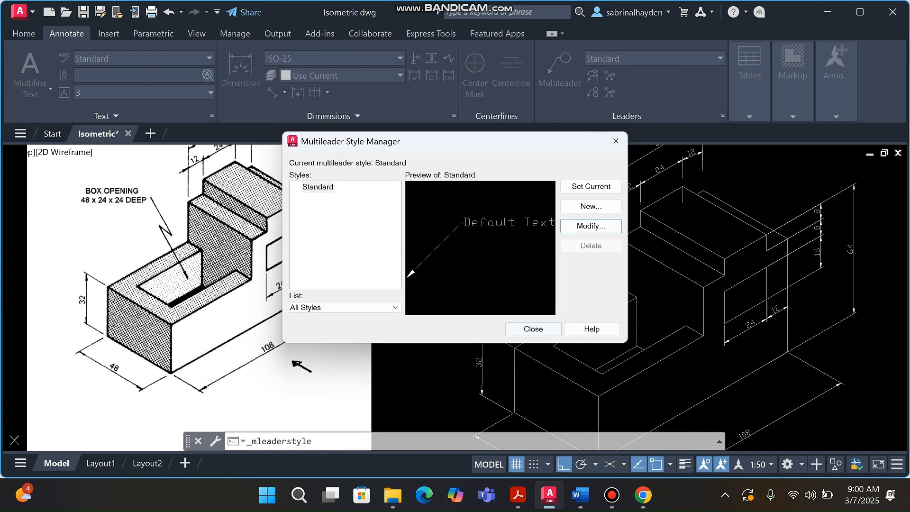
{"action": "left_click", "coordinate": [533, 329]}
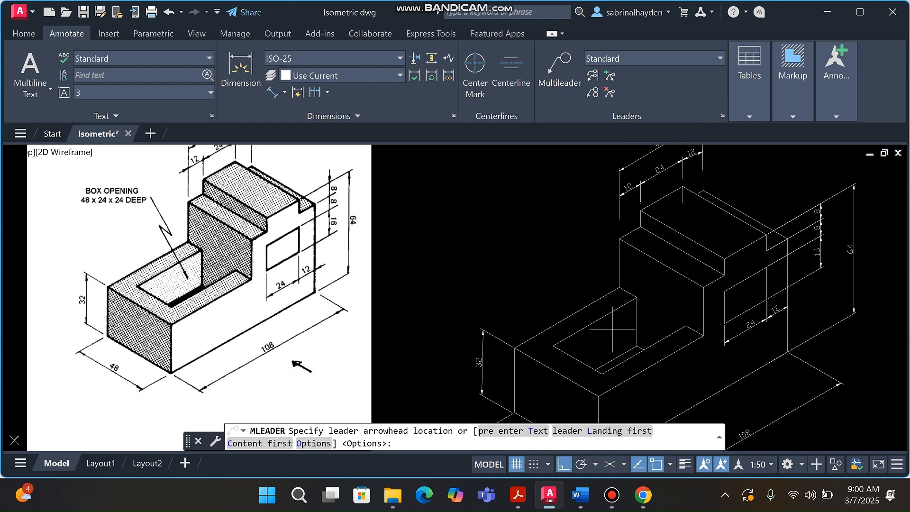
Place the leader arrowhead inside the box opening, with zigzag bends and a landing above
{"action": "left_click", "coordinate": [614, 329]}
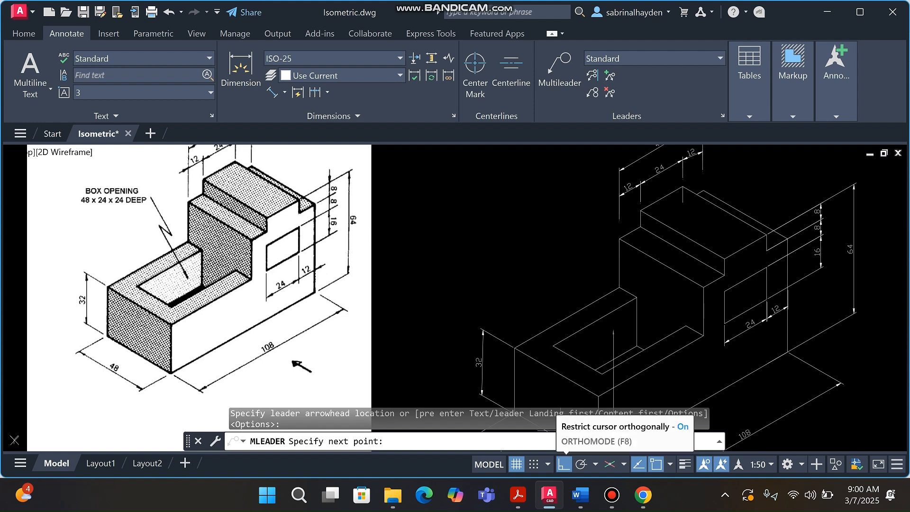
{"action": "left_click", "coordinate": [563, 463]}
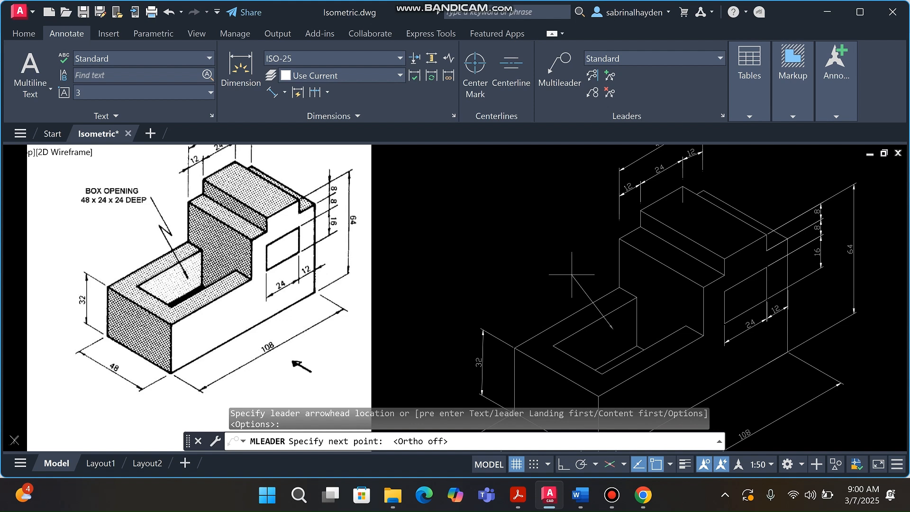
{"action": "left_click", "coordinate": [549, 261]}
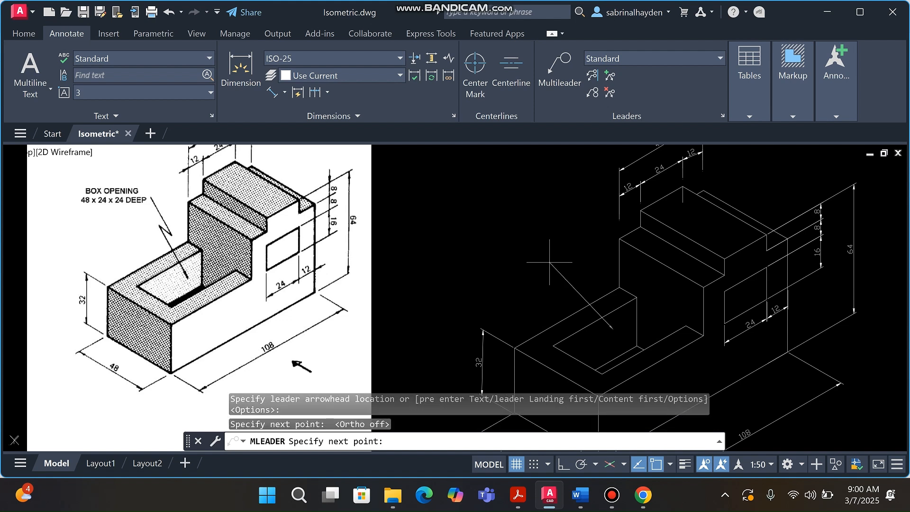
{"action": "left_click", "coordinate": [574, 275]}
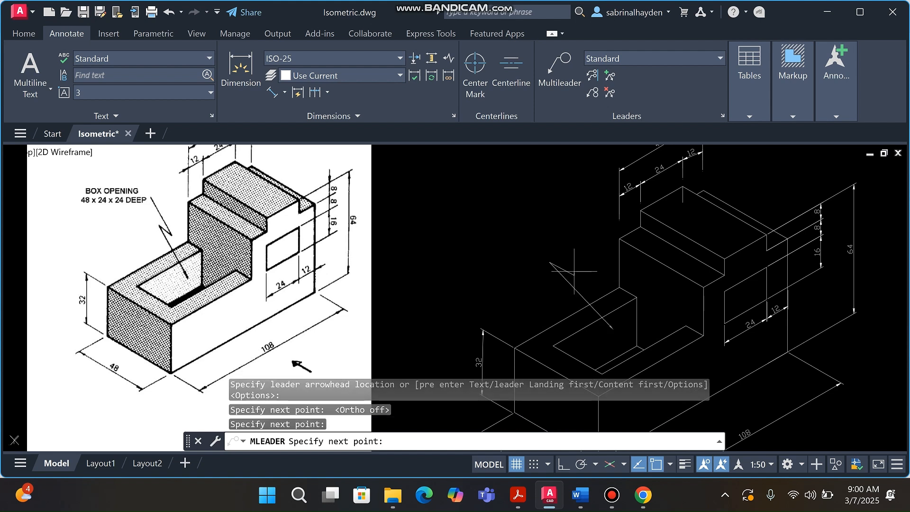
{"action": "left_click", "coordinate": [538, 234]}
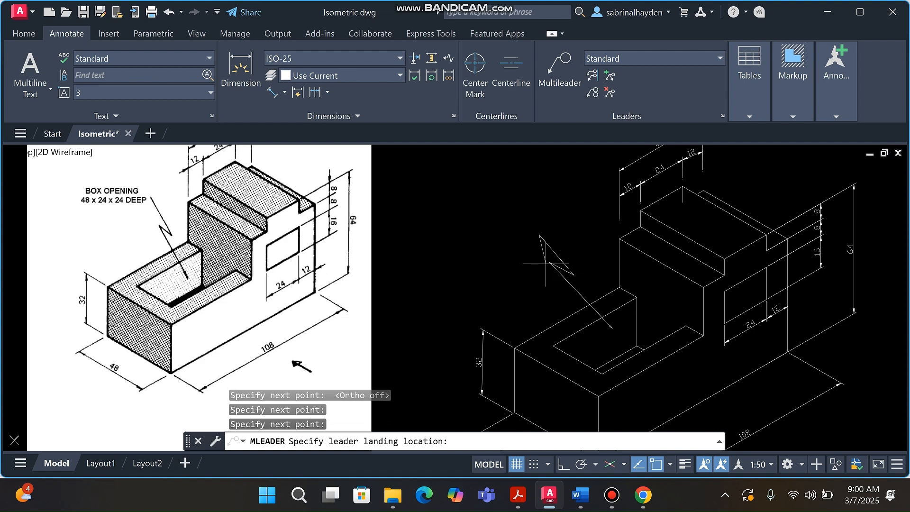
{"action": "left_click", "coordinate": [538, 235]}
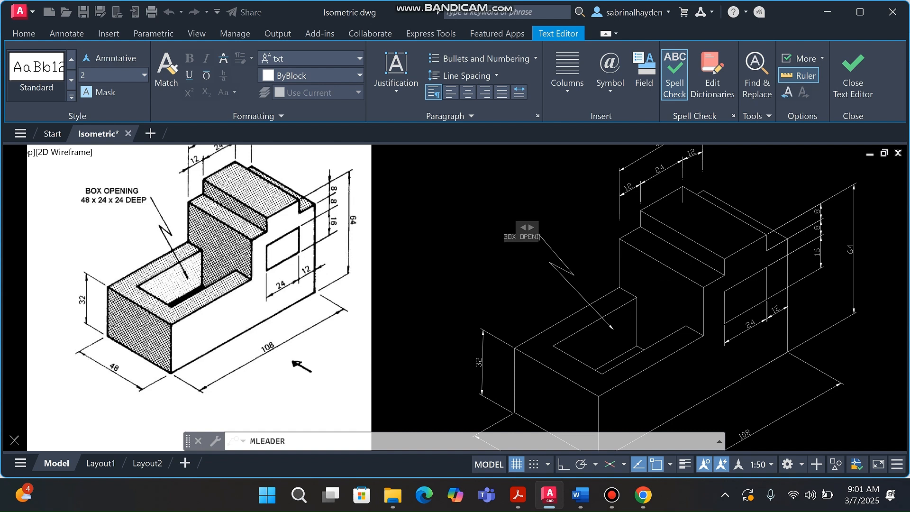
Enter the note 'BOX OPENING' and '48 x 24 x 24 DEEP' on two lines
{"action": "type", "text": "NG"}
{"action": "key", "text": "Return"}
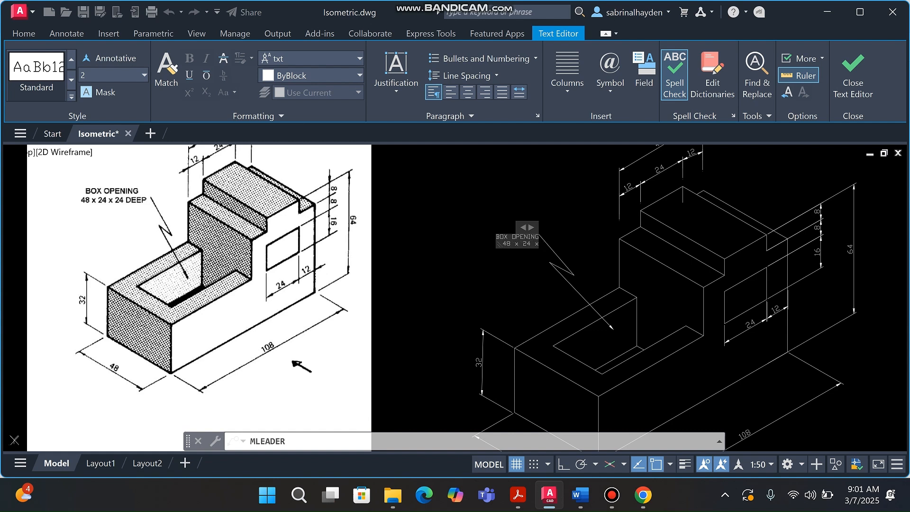
{"action": "type", "text": "24 DEEP"}
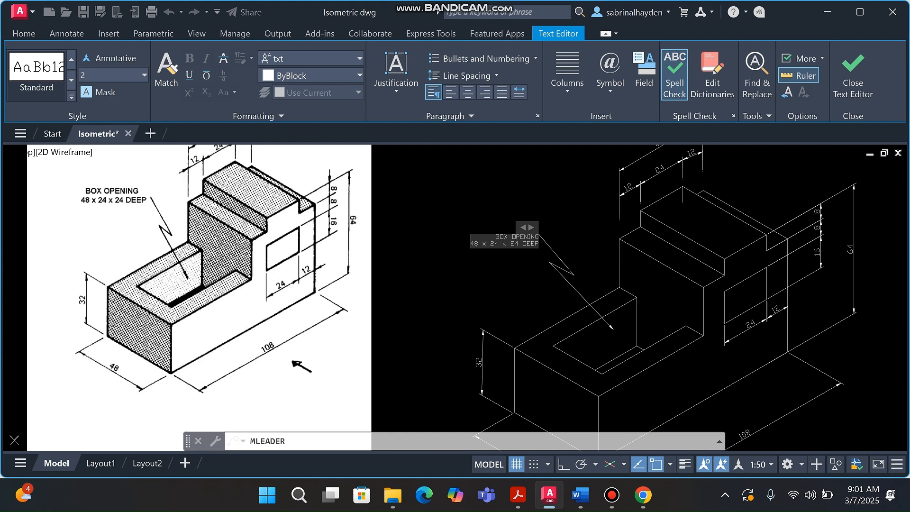
{"action": "left_click", "coordinate": [492, 274]}
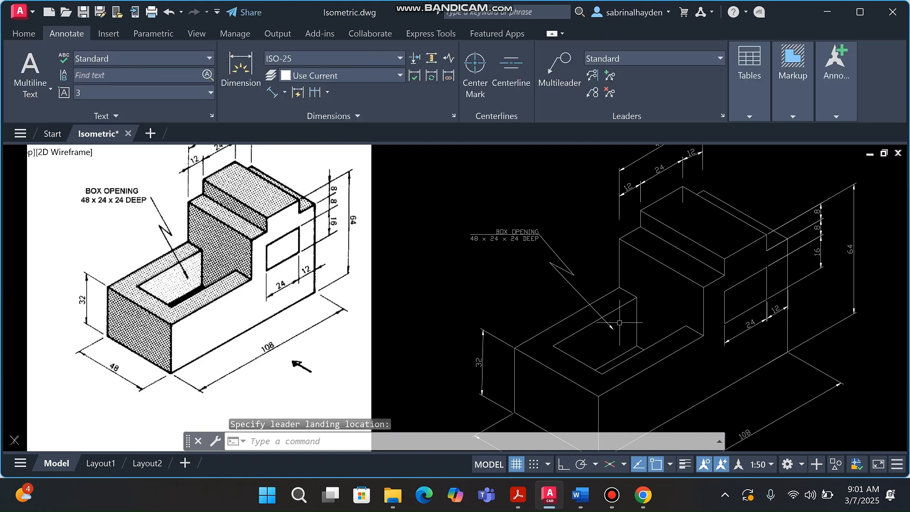
Begin a line below the triangle arrow, then cancel it to change the isometric plane
{"action": "scroll", "coordinate": [587, 300], "scroll_direction": "down", "scroll_amount": 3}
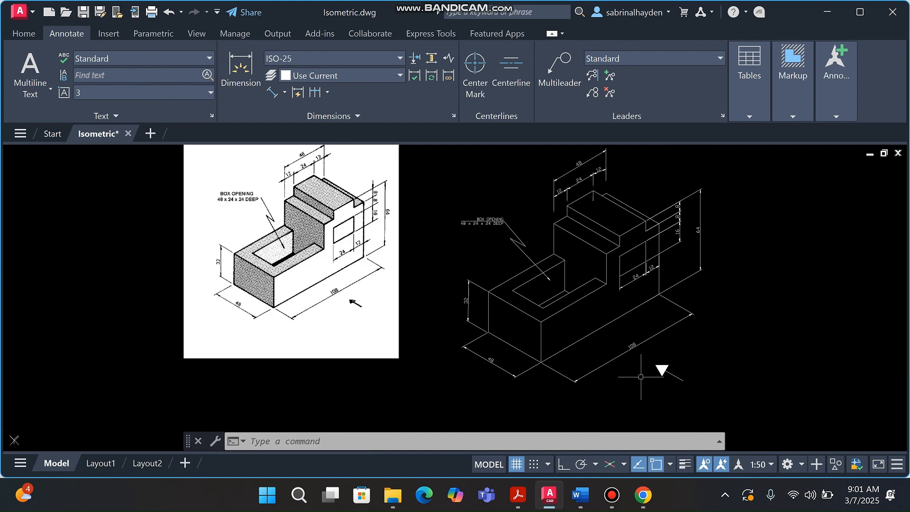
{"action": "scroll", "coordinate": [656, 360], "scroll_direction": "up", "scroll_amount": 5}
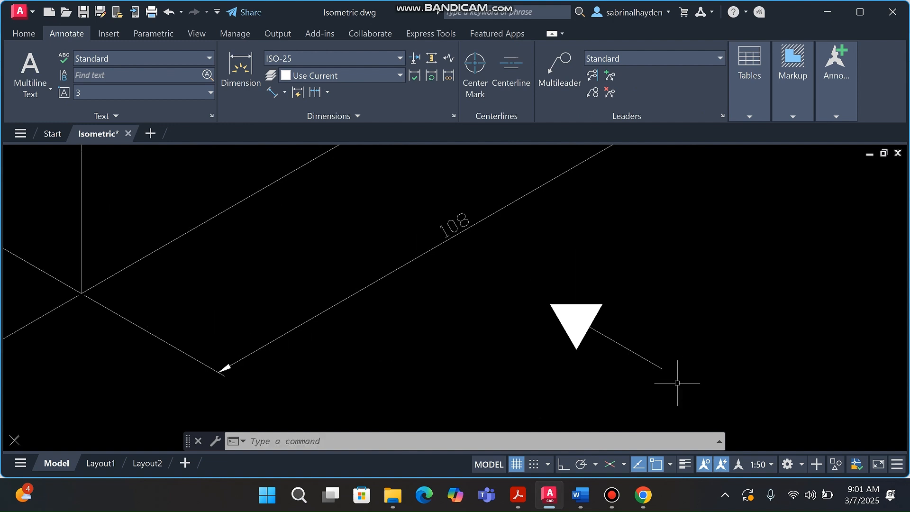
{"action": "scroll", "coordinate": [611, 353], "scroll_direction": "down", "scroll_amount": 1}
{"action": "scroll", "coordinate": [602, 307], "scroll_direction": "down", "scroll_amount": 4}
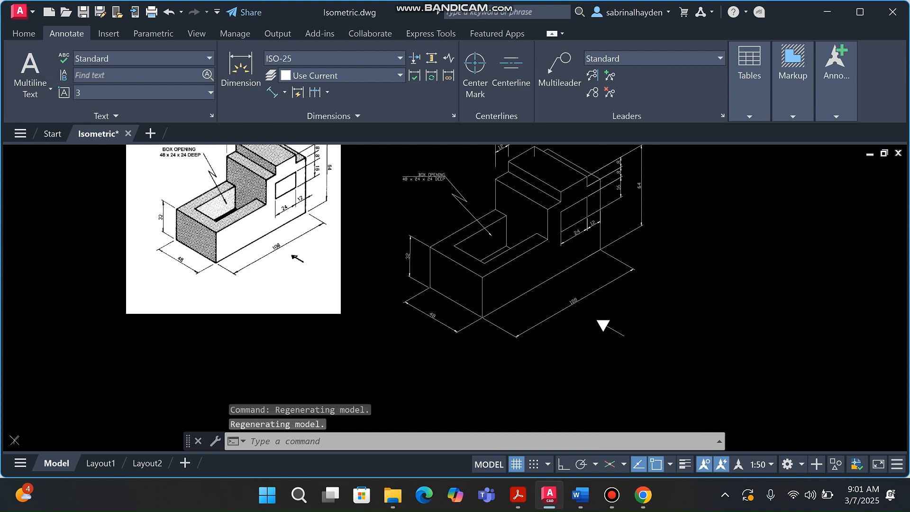
{"action": "left_click", "coordinate": [24, 33]}
{"action": "left_click", "coordinate": [19, 66]}
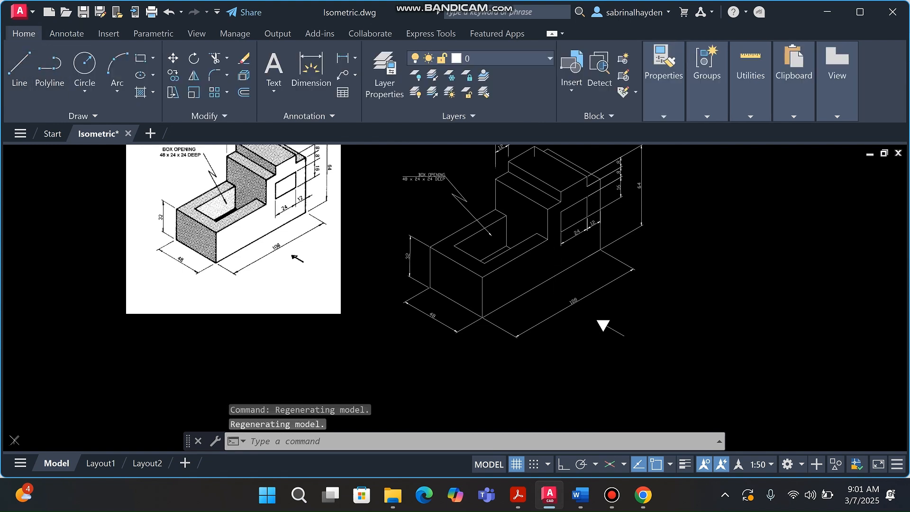
{"action": "left_click", "coordinate": [606, 367]}
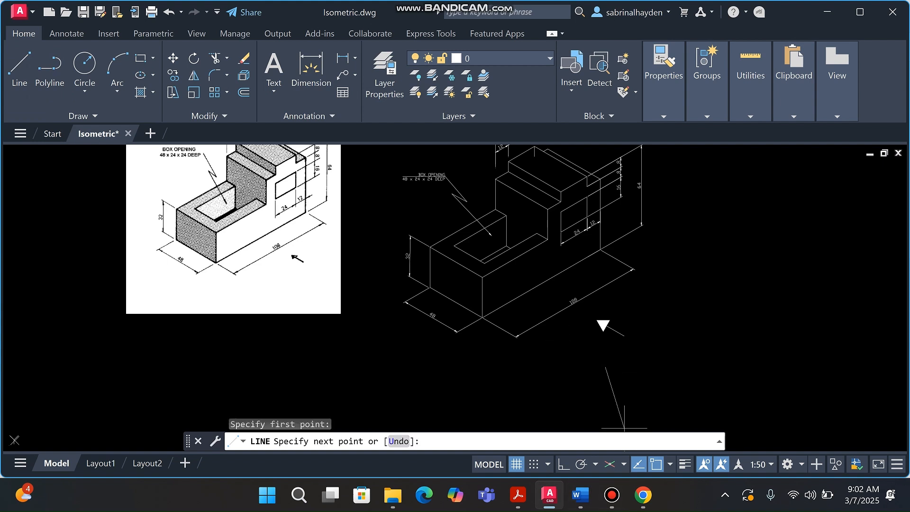
{"action": "key", "text": "F8"}
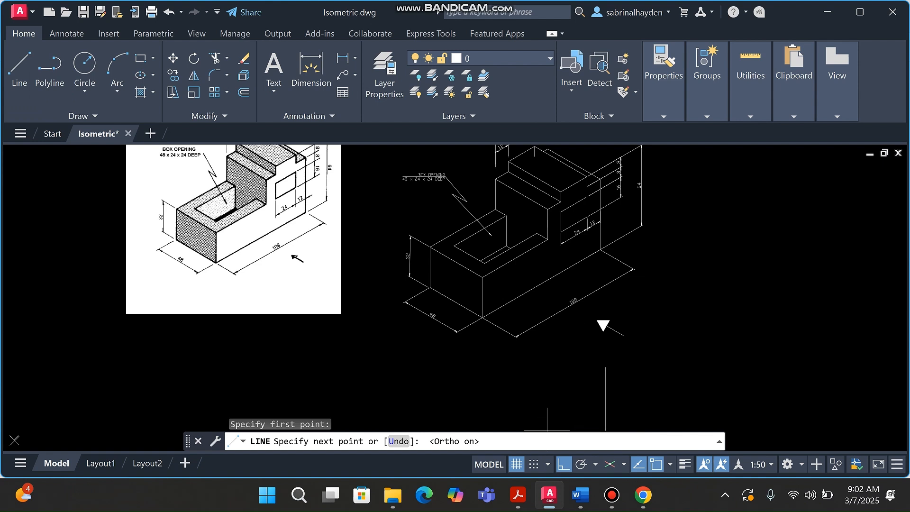
{"action": "key", "text": "F8"}
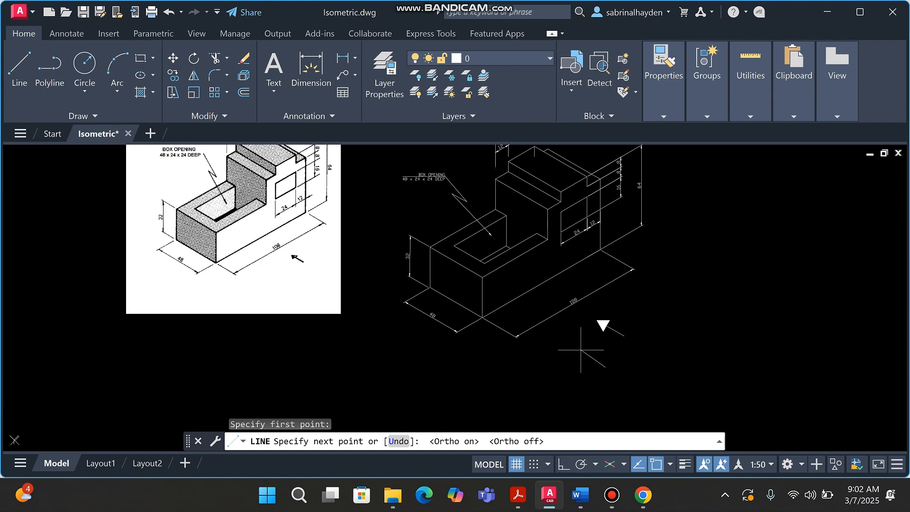
{"action": "left_click", "coordinate": [609, 464]}
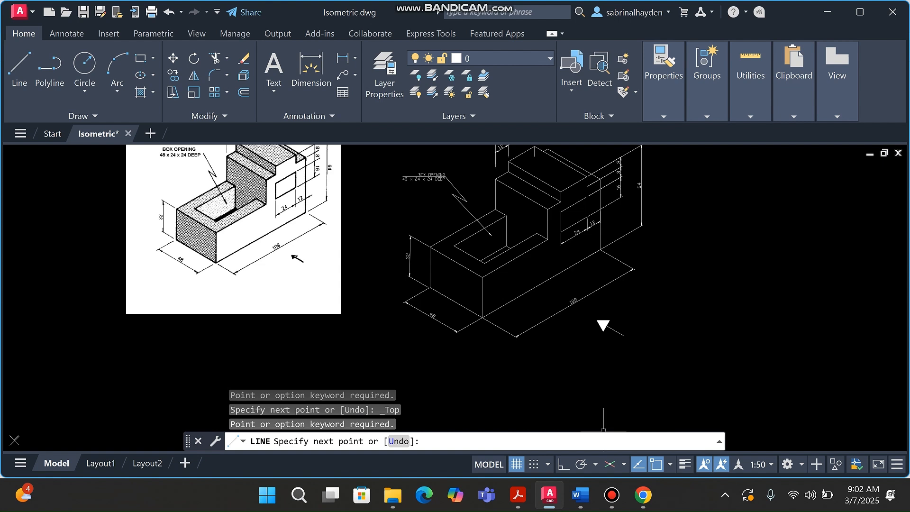
{"action": "key", "text": "Escape"}
Draw an isometric line below the triangle arrow on the top isometric plane
{"action": "left_click", "coordinate": [610, 464]}
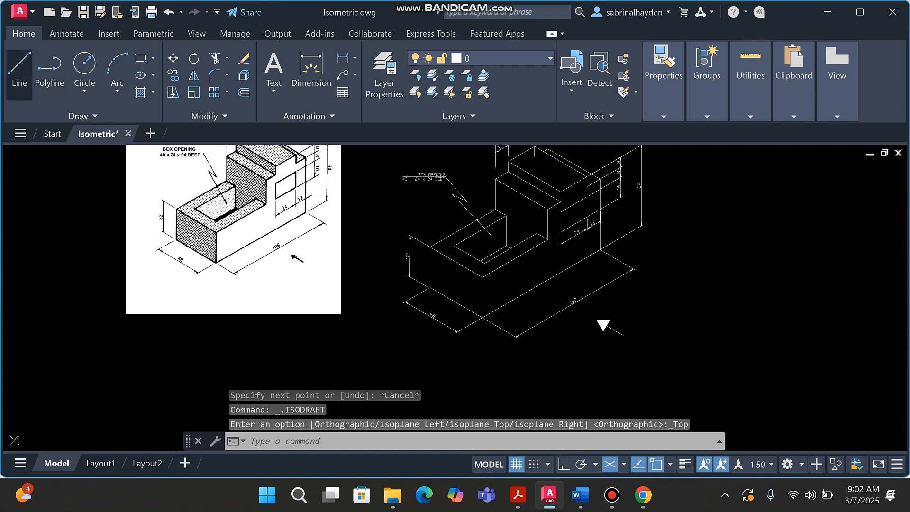
{"action": "left_click", "coordinate": [19, 66]}
{"action": "left_click", "coordinate": [598, 356]}
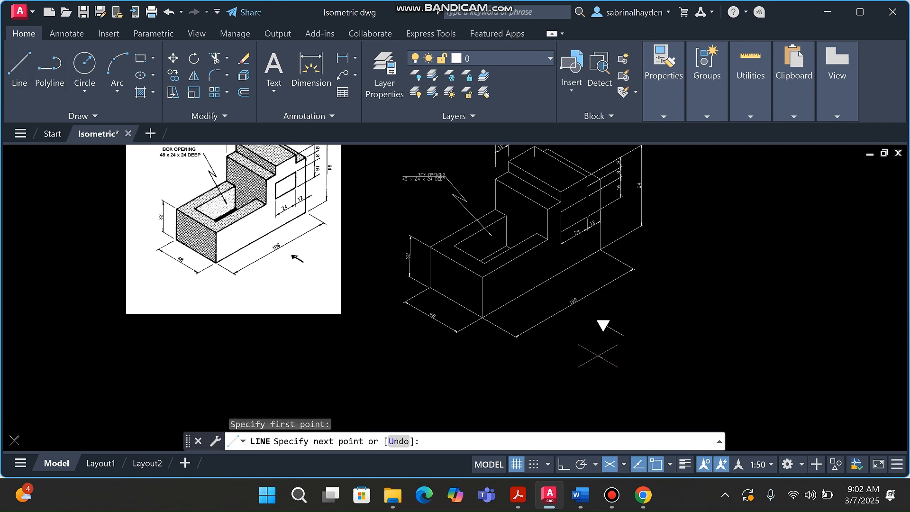
{"action": "key", "text": "F8"}
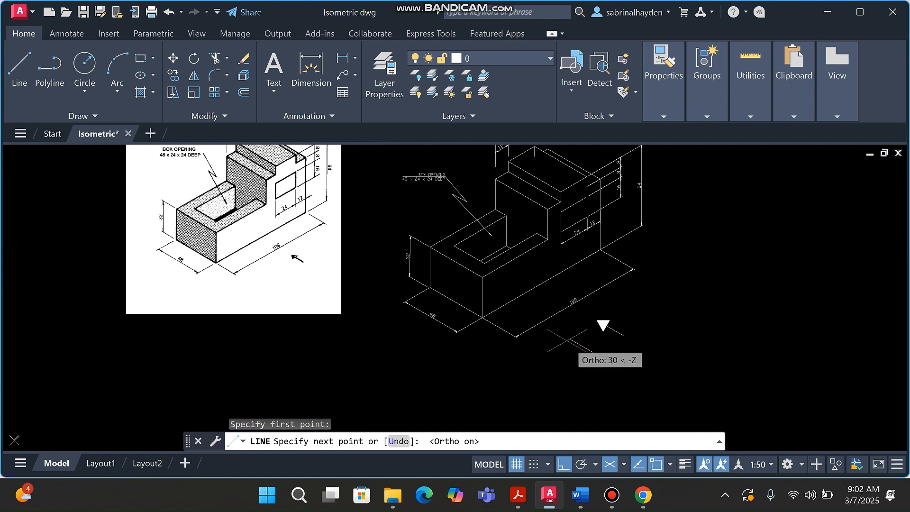
{"action": "left_click", "coordinate": [576, 343]}
{"action": "key", "text": "Escape"}
{"action": "key", "text": "Escape"}
{"action": "key", "text": "Escape"}
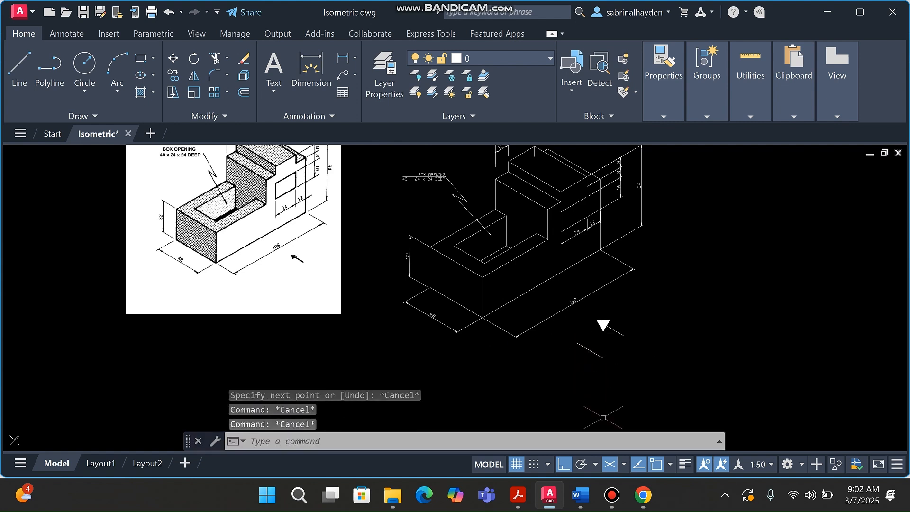
{"action": "left_click", "coordinate": [609, 464]}
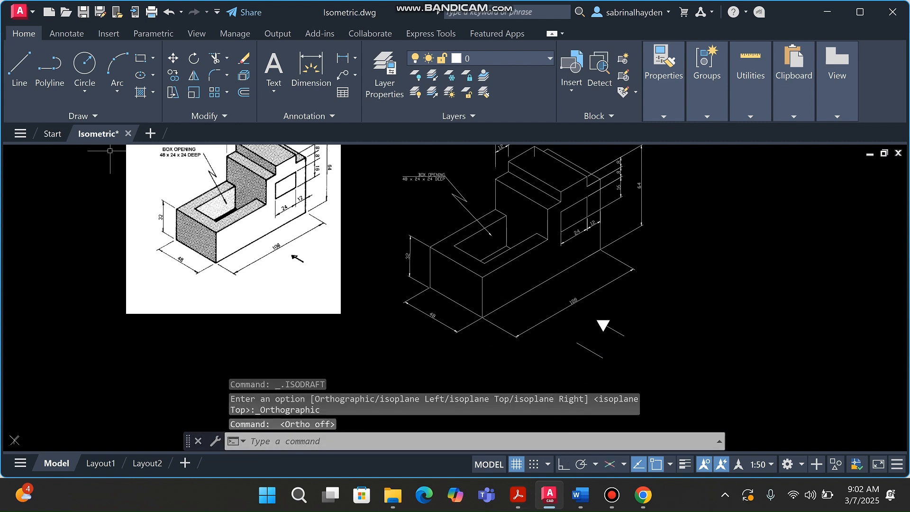
Draw a short horizontal stroke to the right from the end of the lower stroke
{"action": "type", "text": "l"}
{"action": "key", "text": "Return"}
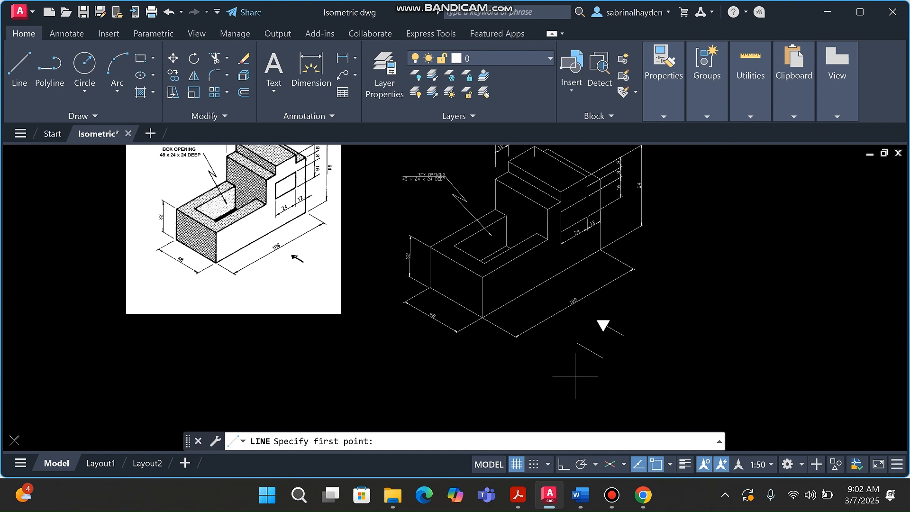
{"action": "scroll", "coordinate": [583, 374], "scroll_direction": "up", "scroll_amount": 3}
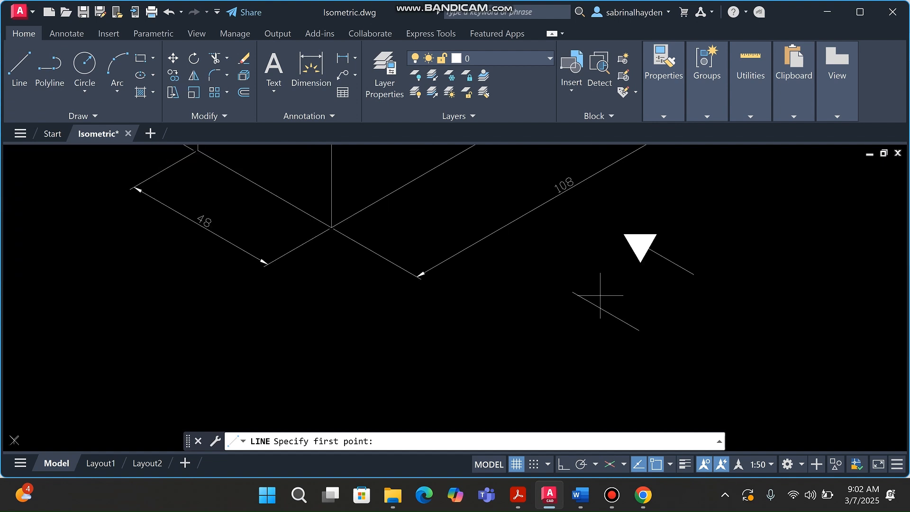
{"action": "left_click", "coordinate": [572, 292]}
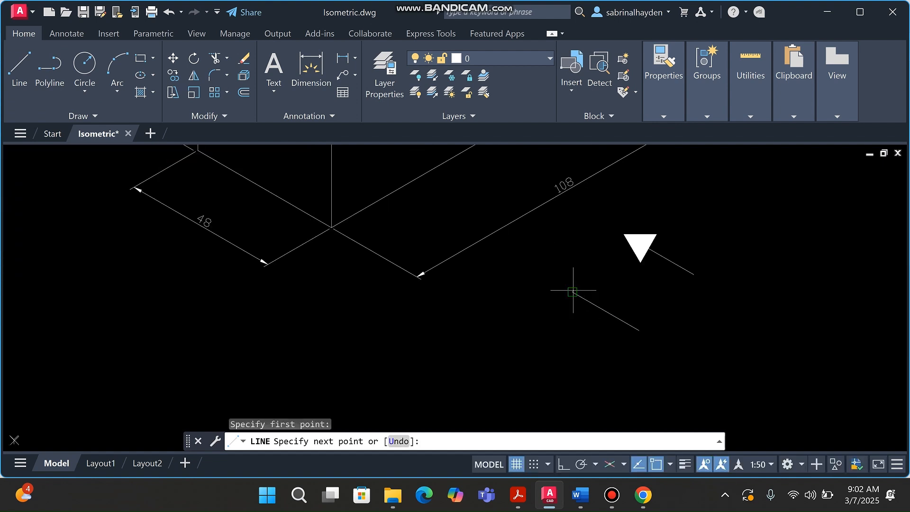
{"action": "left_click", "coordinate": [604, 292]}
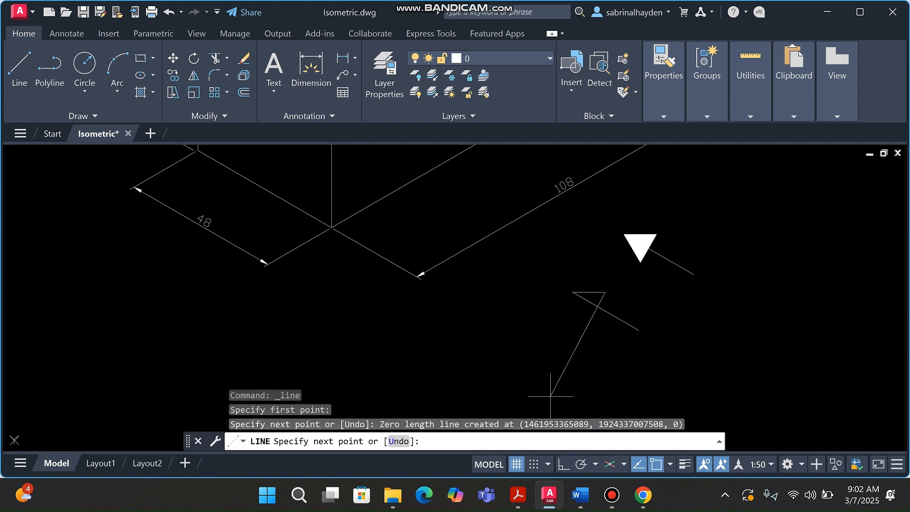
{"action": "key", "text": "Escape"}
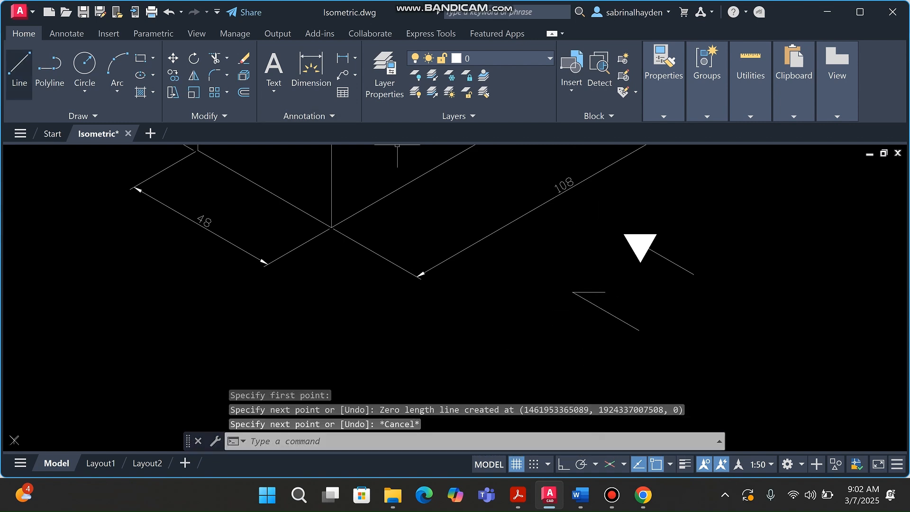
Draw a diagonal stroke down-left from the short stroke's right end to close the arrowhead
{"action": "left_click", "coordinate": [19, 71]}
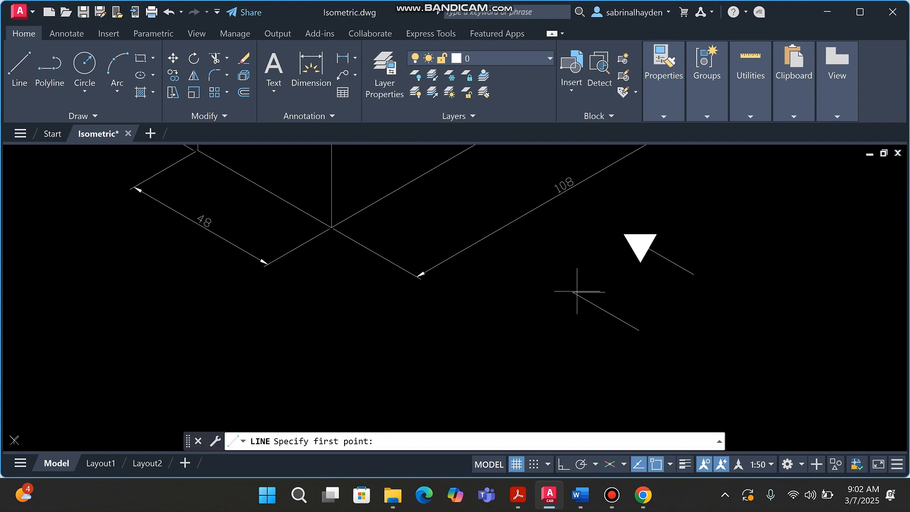
{"action": "left_click", "coordinate": [605, 292]}
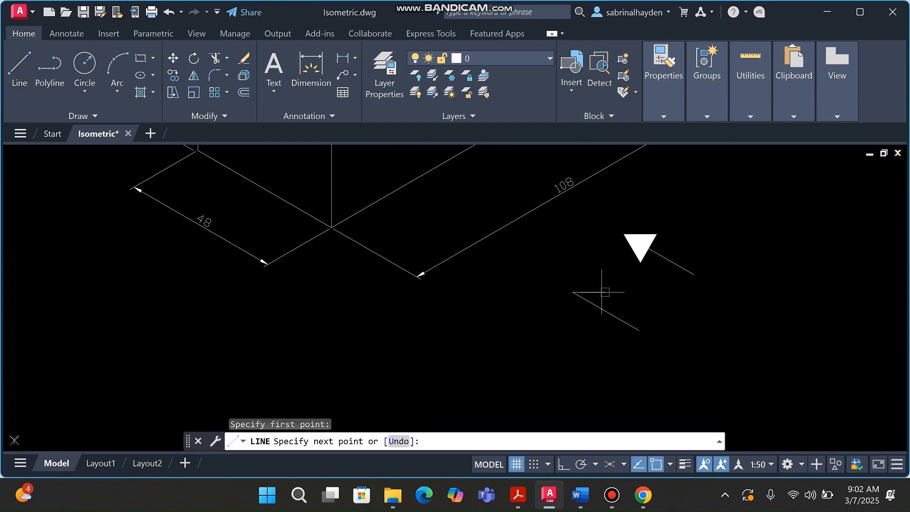
{"action": "left_click", "coordinate": [553, 334]}
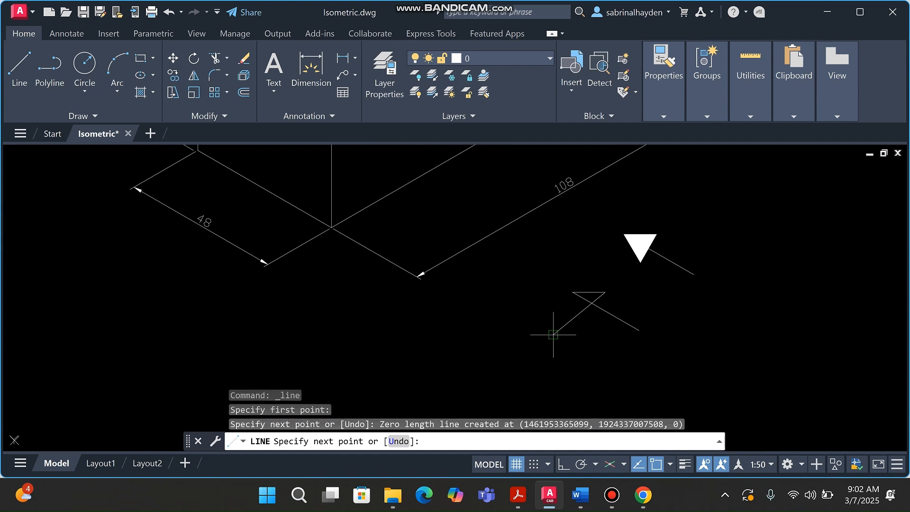
{"action": "key", "text": "Escape"}
{"action": "key", "text": "Escape"}
{"action": "key", "text": "Escape"}
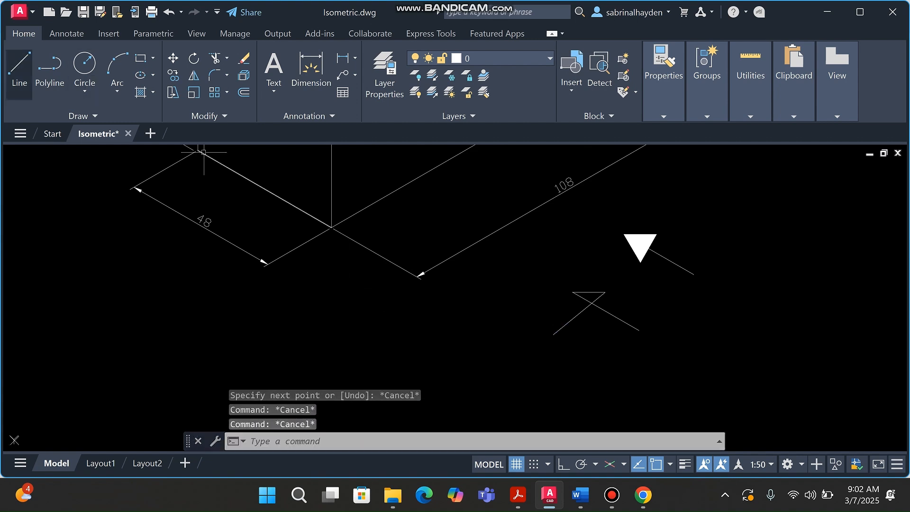
{"action": "left_click", "coordinate": [19, 71]}
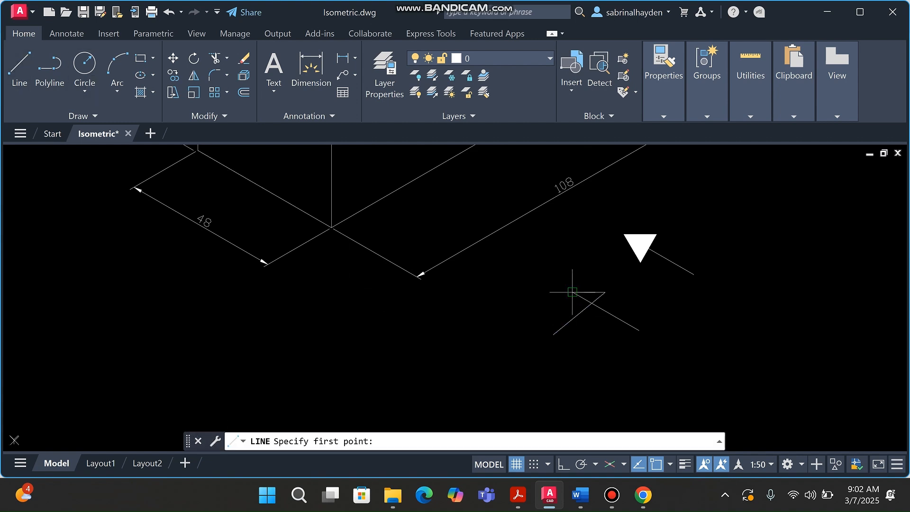
{"action": "left_click", "coordinate": [575, 292]}
{"action": "left_click", "coordinate": [576, 302]}
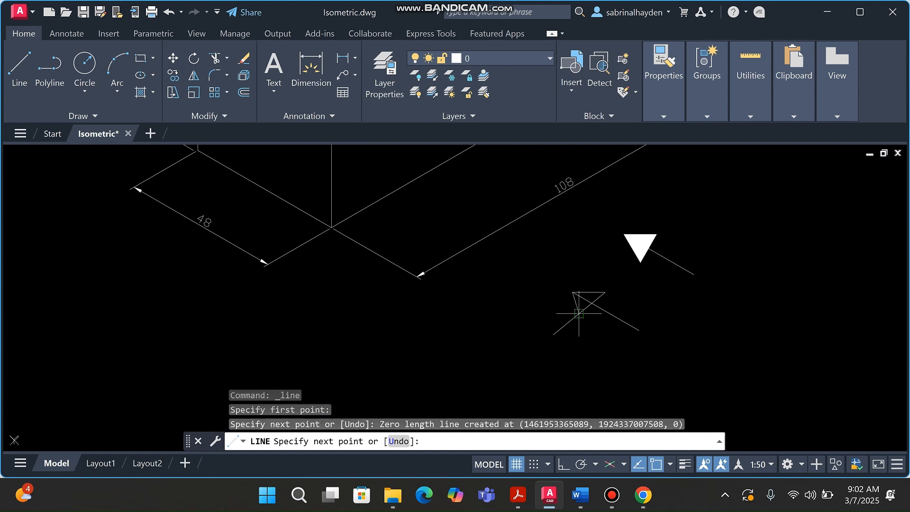
{"action": "key", "text": "Escape"}
{"action": "key", "text": "Escape"}
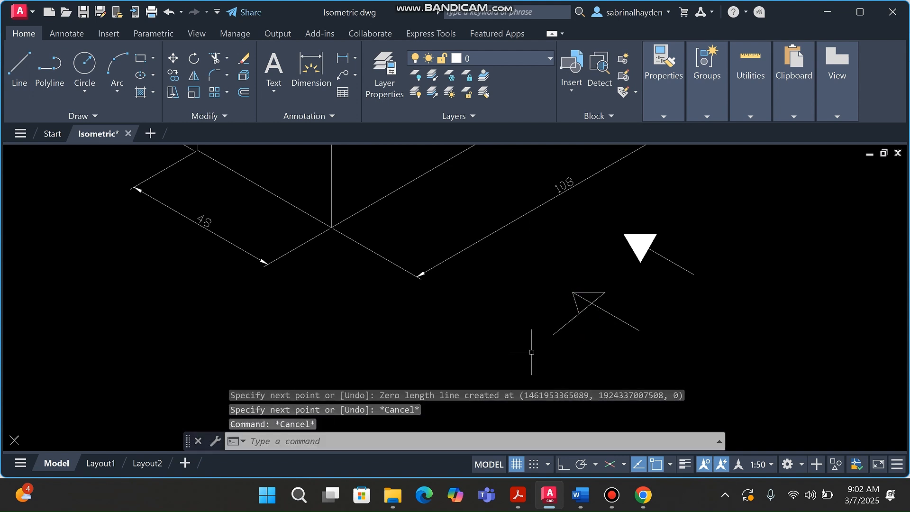
Trim the two stray line segments inside the arrowhead
{"action": "type", "text": "trim"}
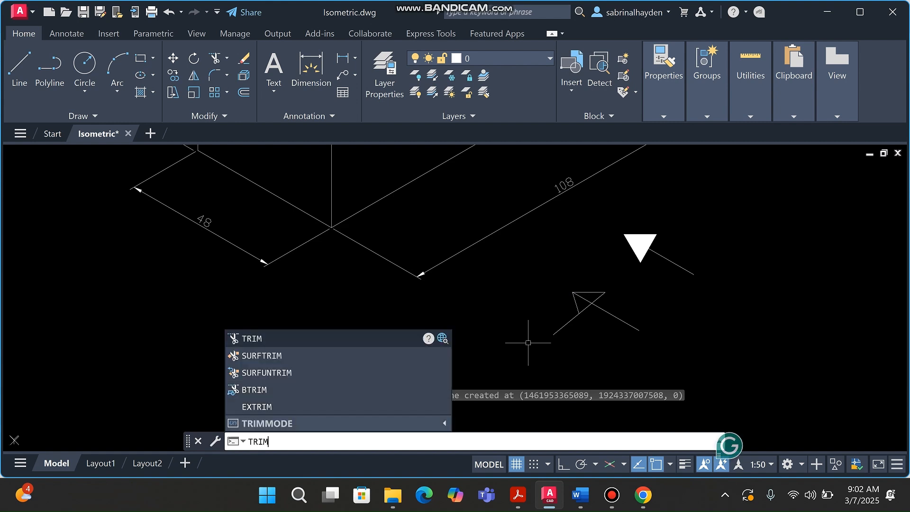
{"action": "key", "text": "Return"}
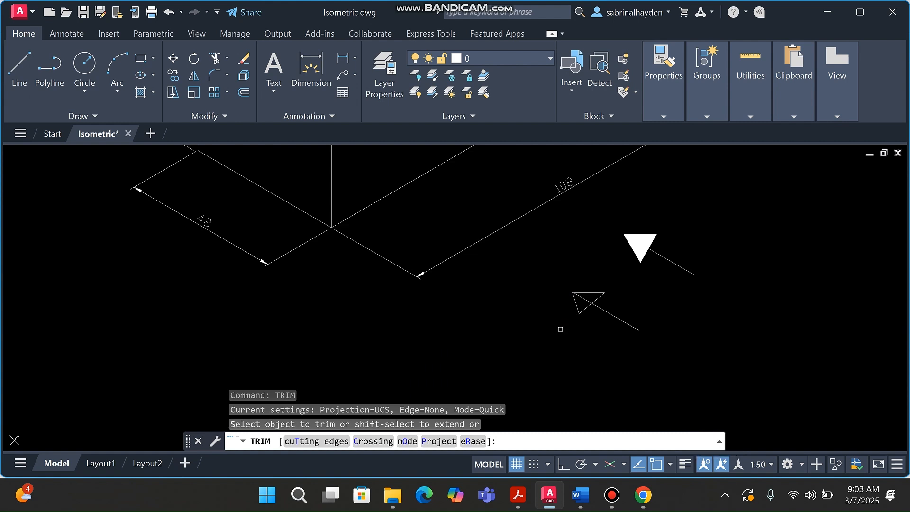
{"action": "left_click", "coordinate": [560, 328]}
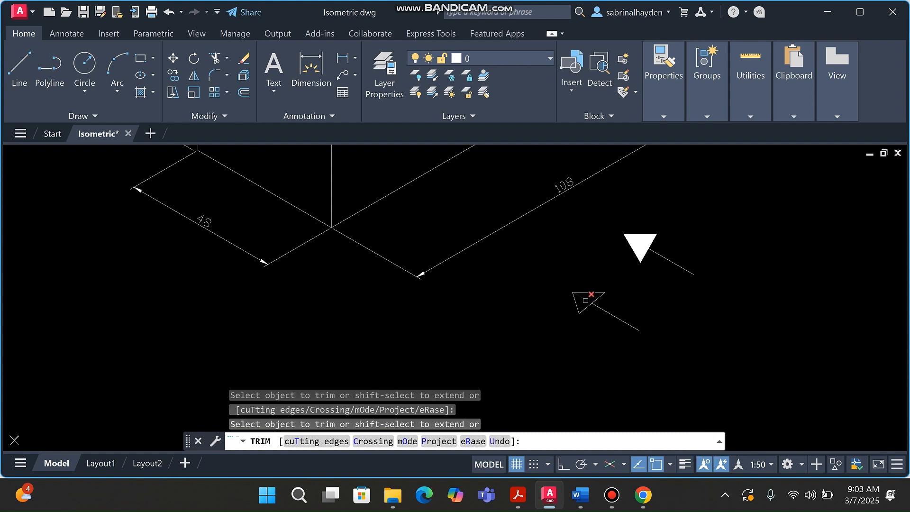
{"action": "left_click", "coordinate": [586, 300]}
{"action": "key", "text": "Escape"}
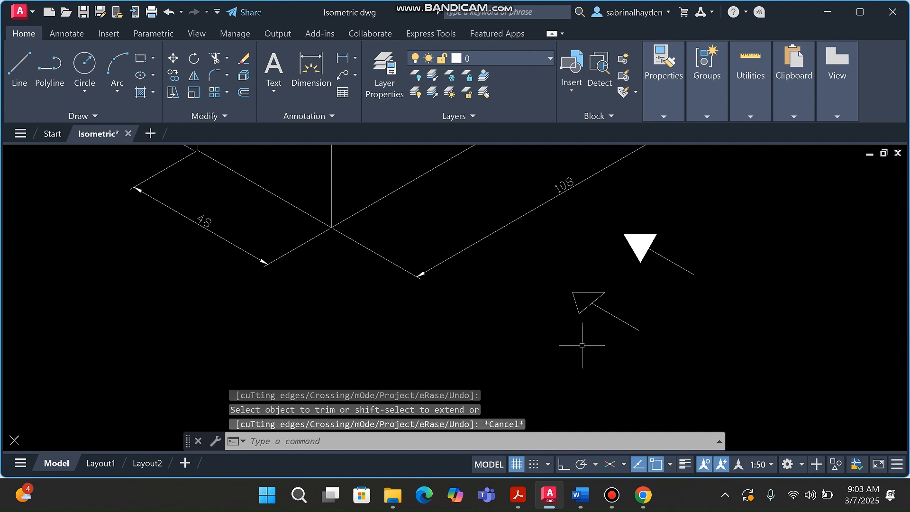
{"action": "key", "text": "Escape"}
{"action": "key", "text": "Escape"}
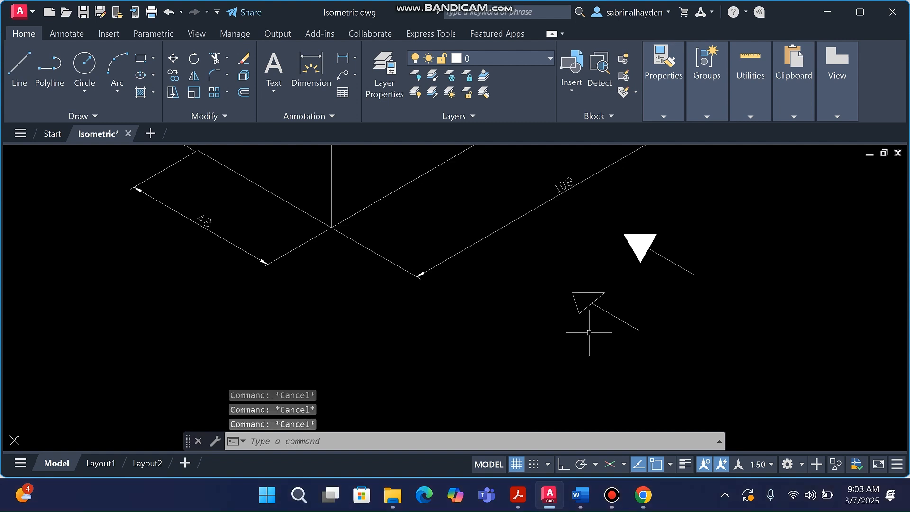
{"action": "scroll", "coordinate": [663, 258], "scroll_direction": "up", "scroll_amount": 4}
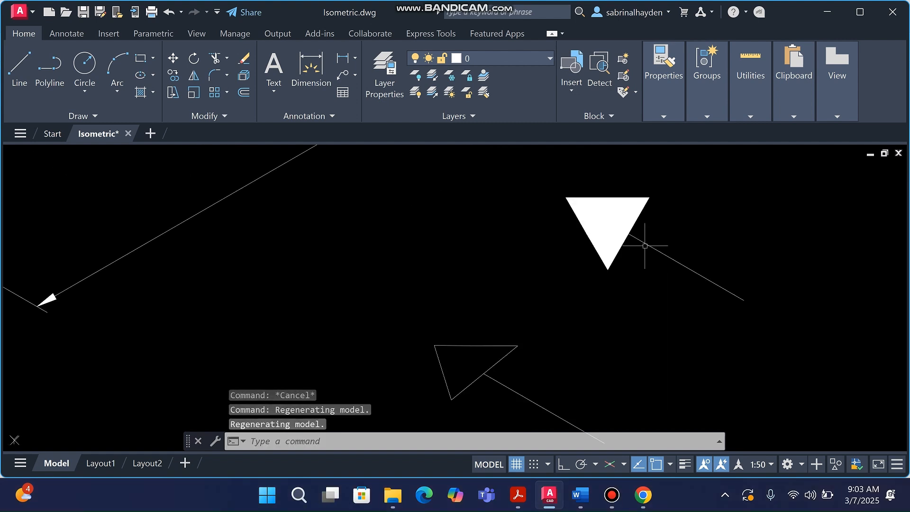
{"action": "scroll", "coordinate": [551, 284], "scroll_direction": "down", "scroll_amount": 4}
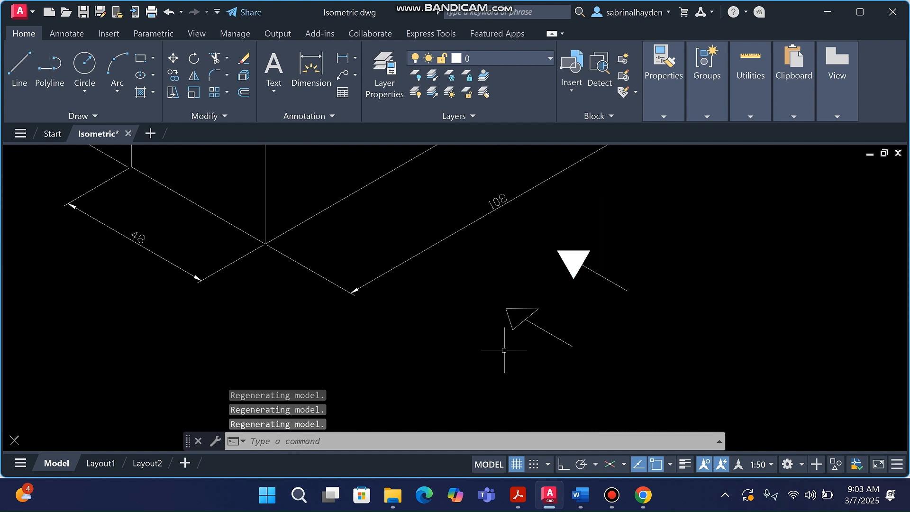
Fill the arrowhead triangle with a SOLID hatch
{"action": "type", "text": "hat"}
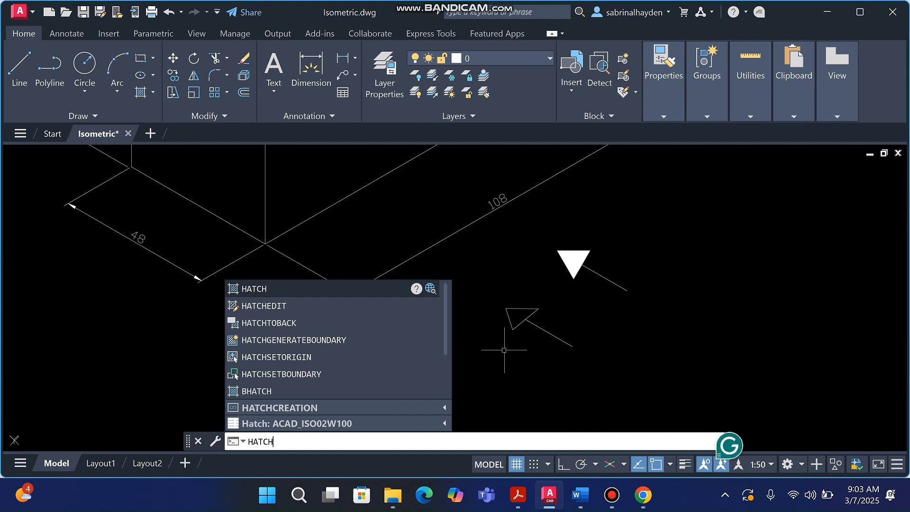
{"action": "key", "text": "Return"}
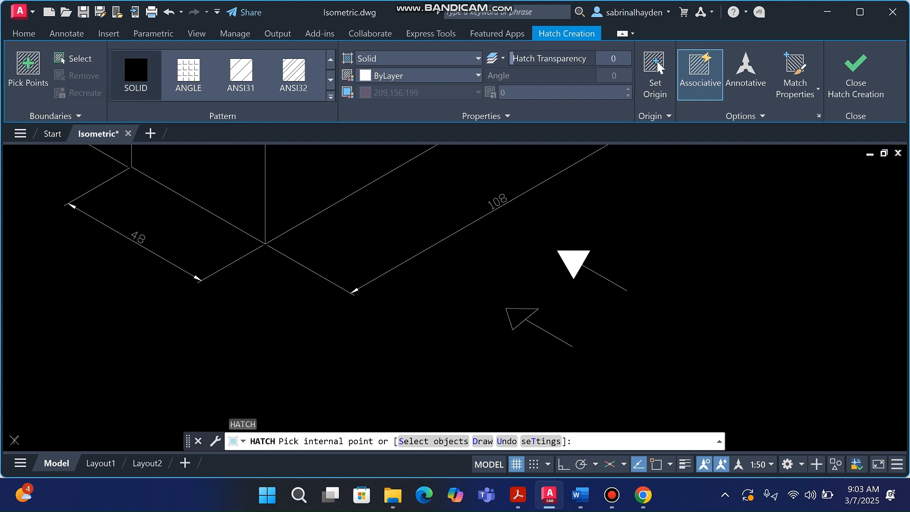
{"action": "left_click", "coordinate": [515, 313]}
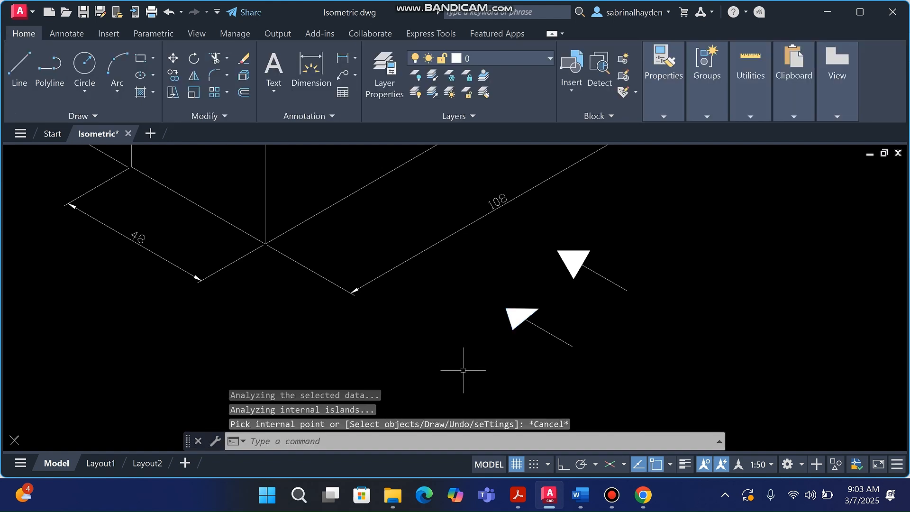
{"action": "key", "text": "Escape"}
{"action": "key", "text": "Escape"}
Delete the old spare arrow with a selection window
{"action": "scroll", "coordinate": [569, 266], "scroll_direction": "down", "scroll_amount": 4}
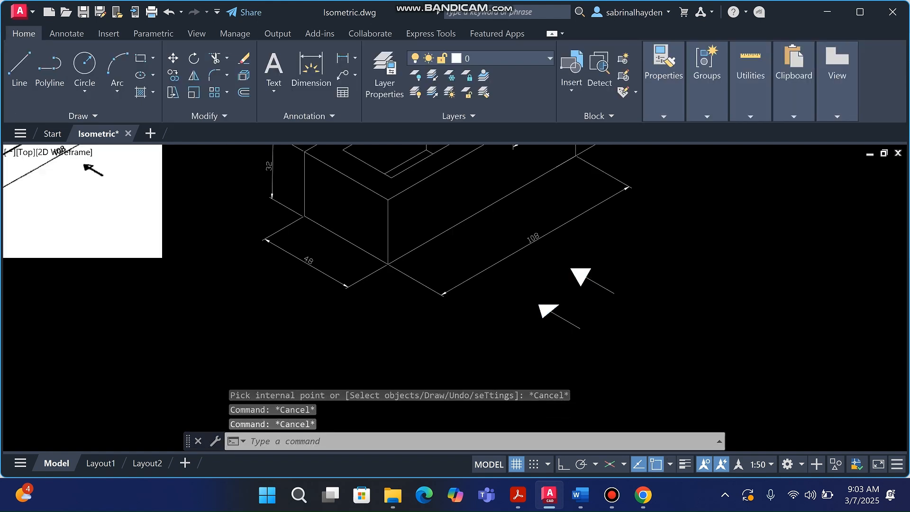
{"action": "left_click", "coordinate": [563, 274]}
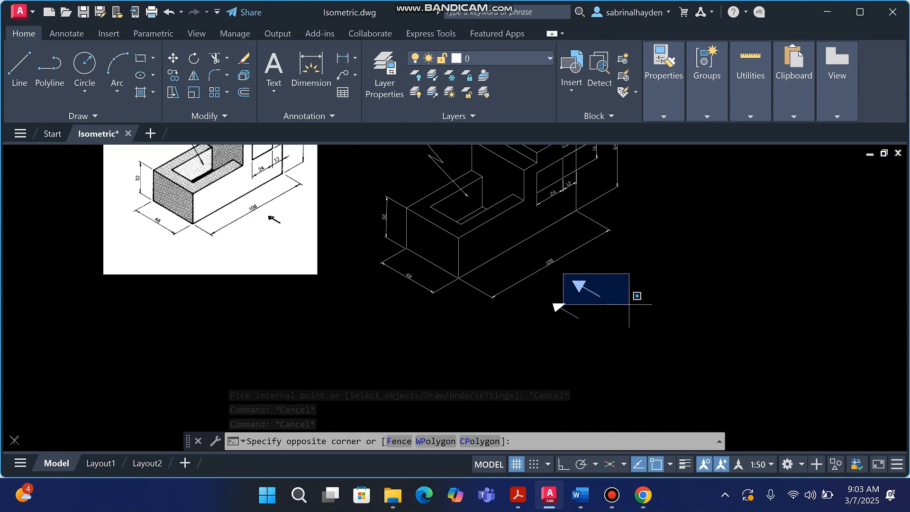
{"action": "left_click", "coordinate": [632, 301]}
{"action": "key", "text": "Delete"}
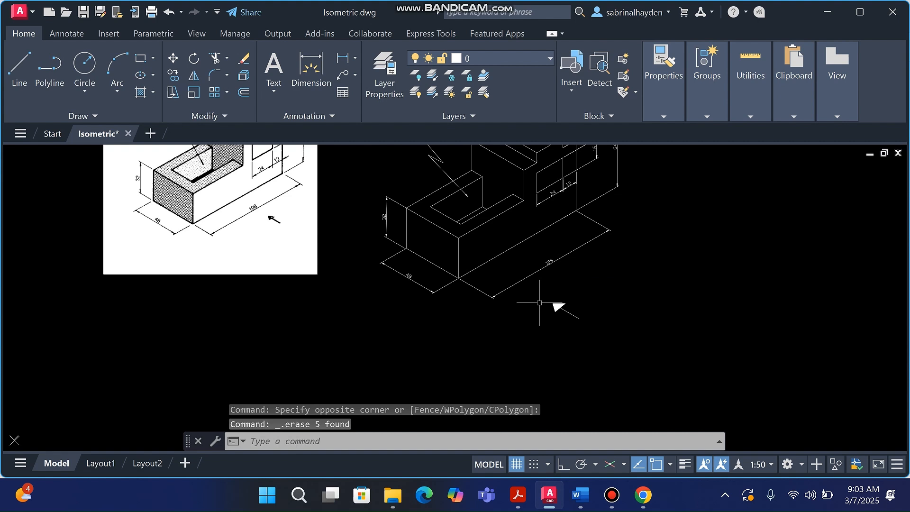
Move the solid-filled arrow below the 108 dimension
{"action": "left_click", "coordinate": [553, 295]}
{"action": "left_click", "coordinate": [601, 335]}
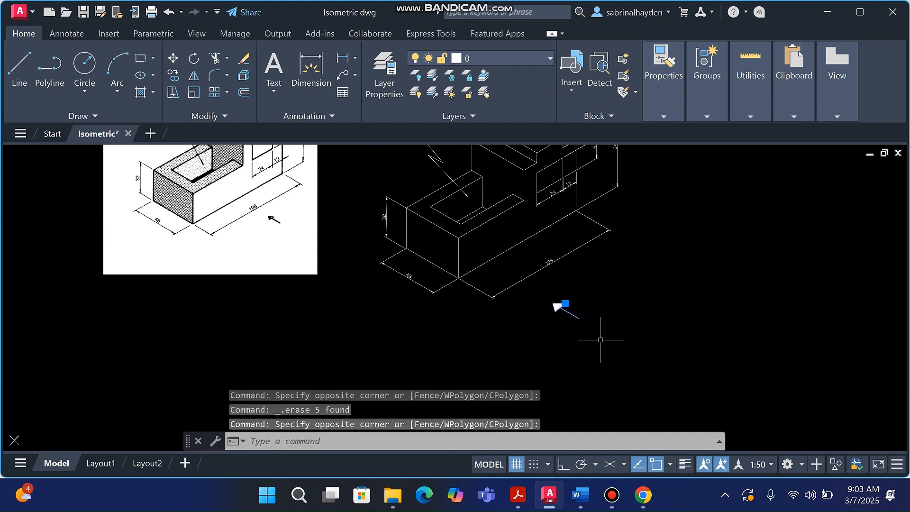
{"action": "left_click", "coordinate": [543, 292]}
{"action": "left_click", "coordinate": [611, 331]}
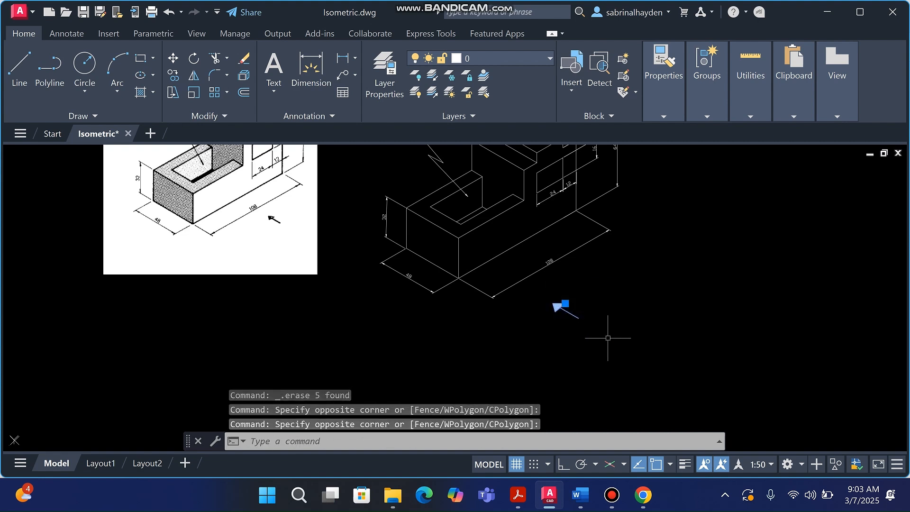
{"action": "scroll", "coordinate": [571, 315], "scroll_direction": "up", "scroll_amount": 2}
{"action": "scroll", "coordinate": [572, 321], "scroll_direction": "up", "scroll_amount": 2}
{"action": "left_click", "coordinate": [558, 308]}
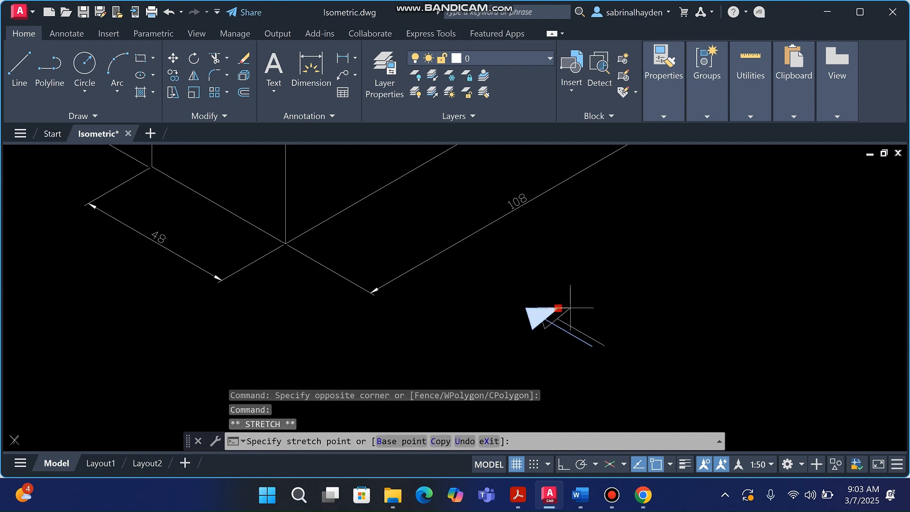
{"action": "key", "text": "Escape"}
{"action": "type", "text": "m"}
{"action": "key", "text": "Return"}
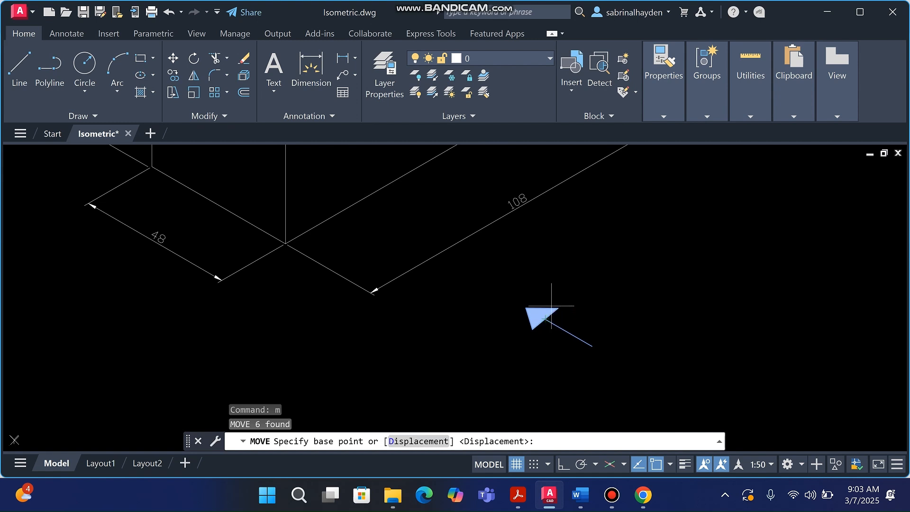
{"action": "left_click", "coordinate": [557, 309]}
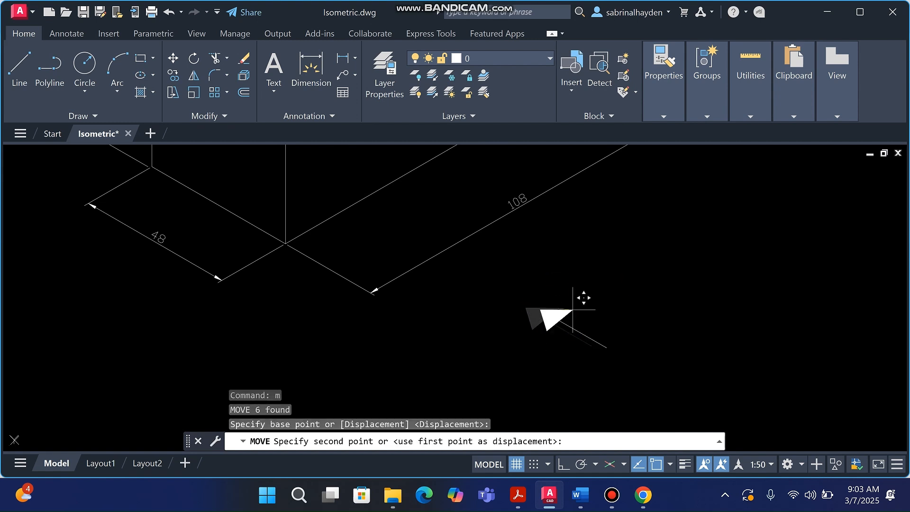
{"action": "scroll", "coordinate": [585, 299], "scroll_direction": "down", "scroll_amount": 3}
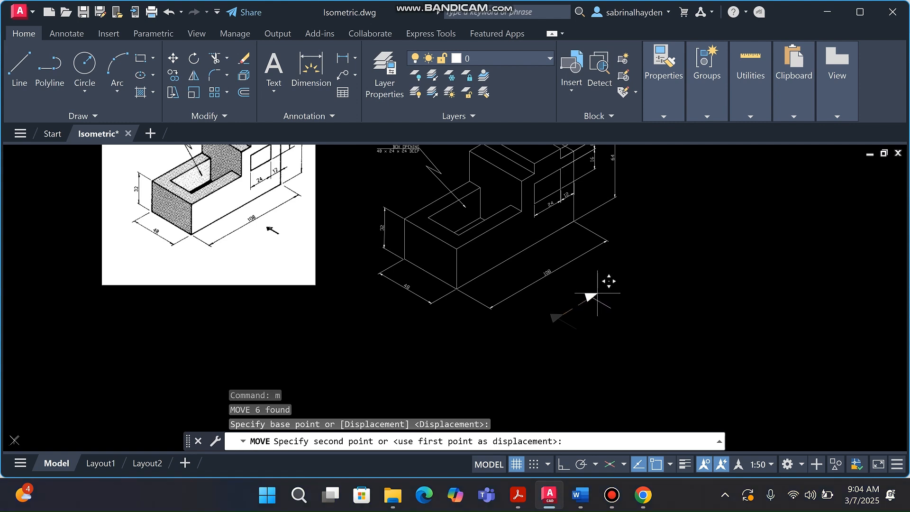
{"action": "left_click", "coordinate": [599, 282]}
{"action": "key", "text": "Escape"}
{"action": "key", "text": "Escape"}
{"action": "key", "text": "Escape"}
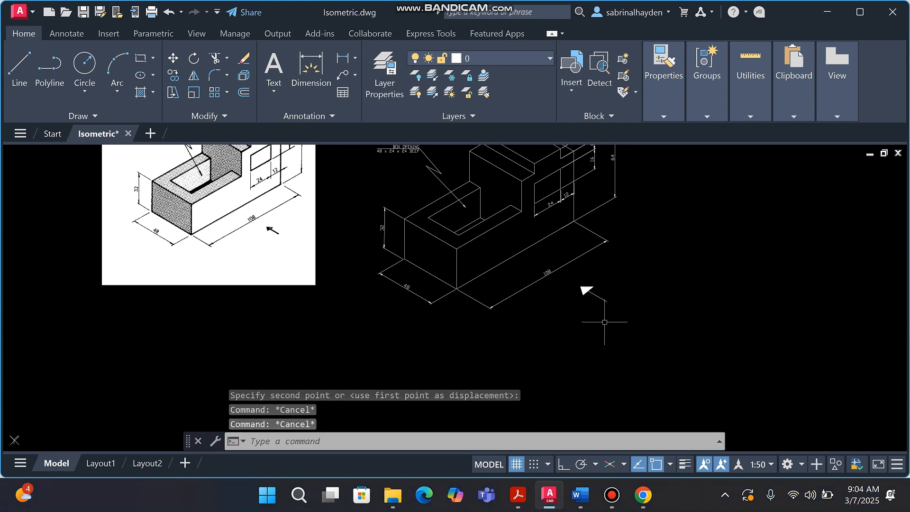
Review the finished block, briefly selecting and deselecting a vertical edge
{"action": "scroll", "coordinate": [540, 336], "scroll_direction": "down", "scroll_amount": 4}
{"action": "scroll", "coordinate": [547, 328], "scroll_direction": "up", "scroll_amount": 2}
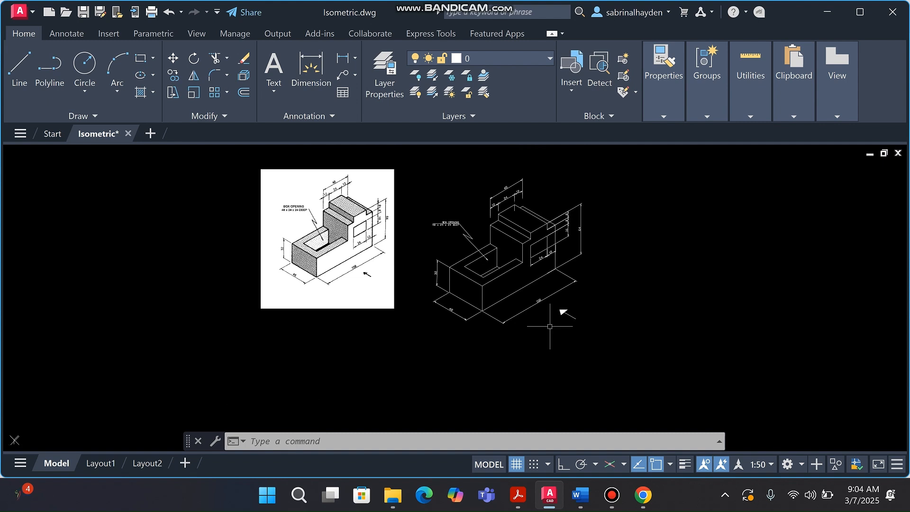
{"action": "left_click", "coordinate": [529, 256]}
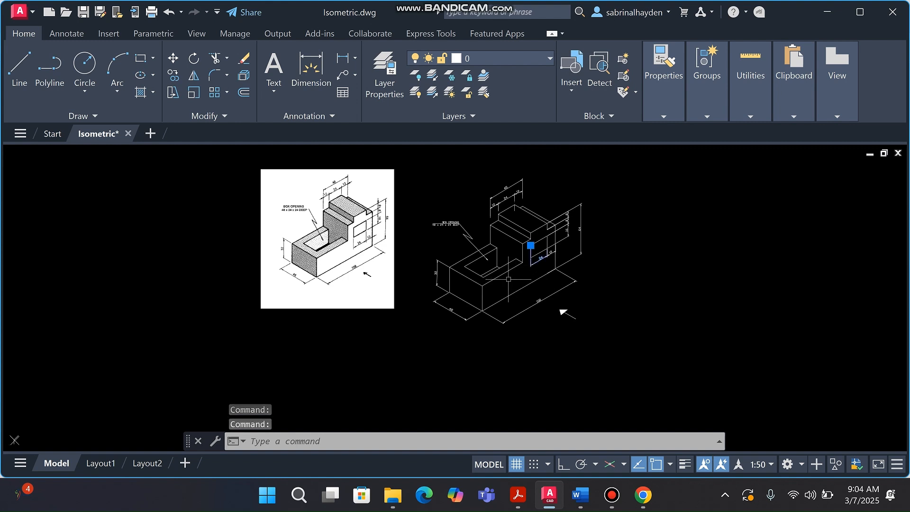
{"action": "key", "text": "Escape"}
{"action": "key", "text": "Escape"}
{"action": "scroll", "coordinate": [554, 246], "scroll_direction": "up", "scroll_amount": 5}
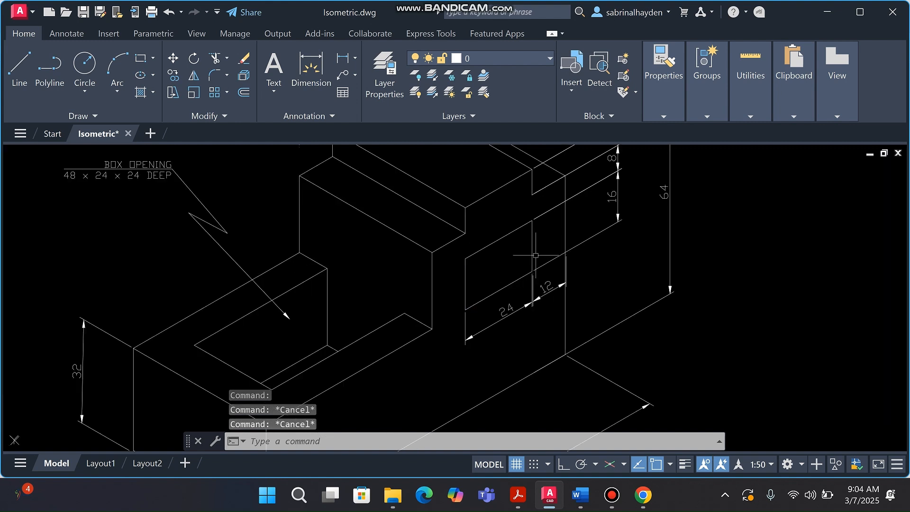
{"action": "scroll", "coordinate": [528, 255], "scroll_direction": "down", "scroll_amount": 2}
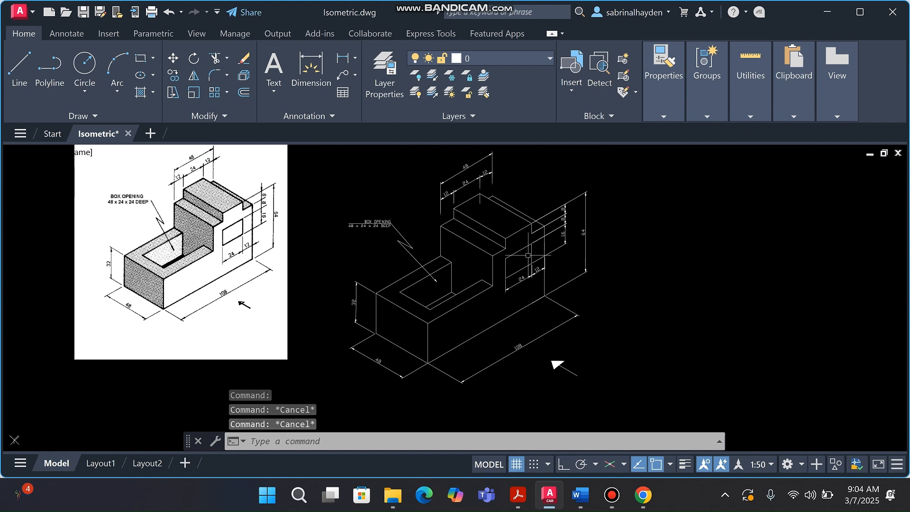